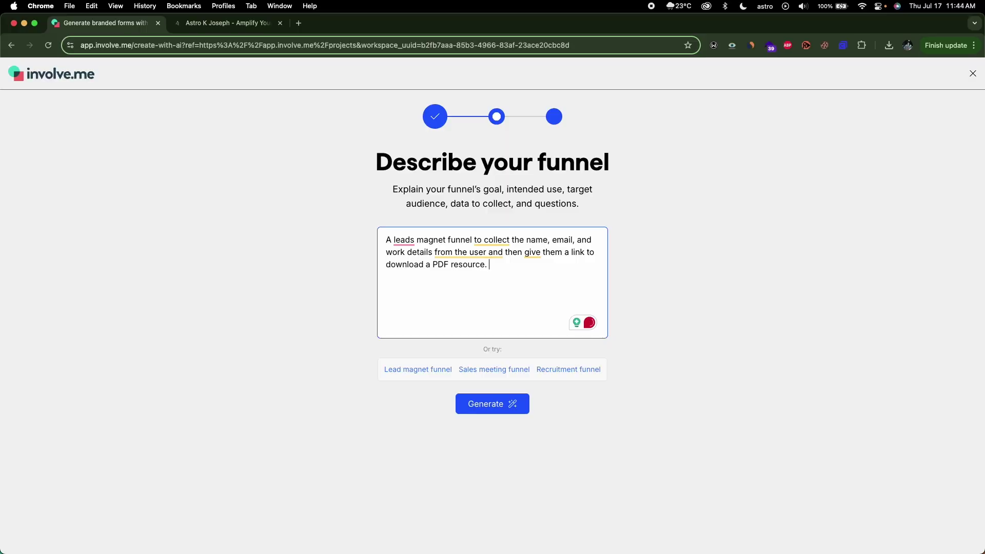
Finish the funnel description with the download-button sentence and generate the funnel.
text(At the end we should show a download button to the user)
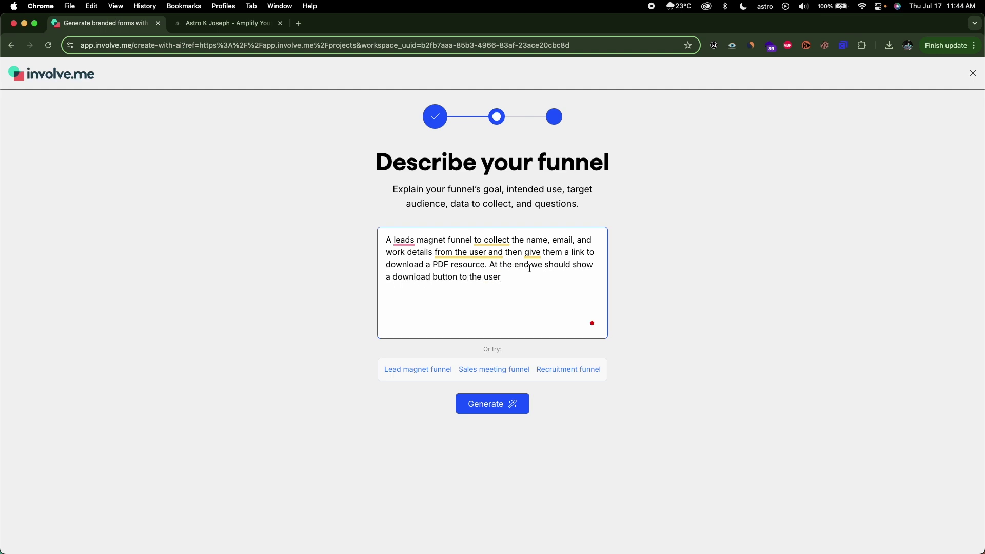
click(505, 405)
click(490, 272)
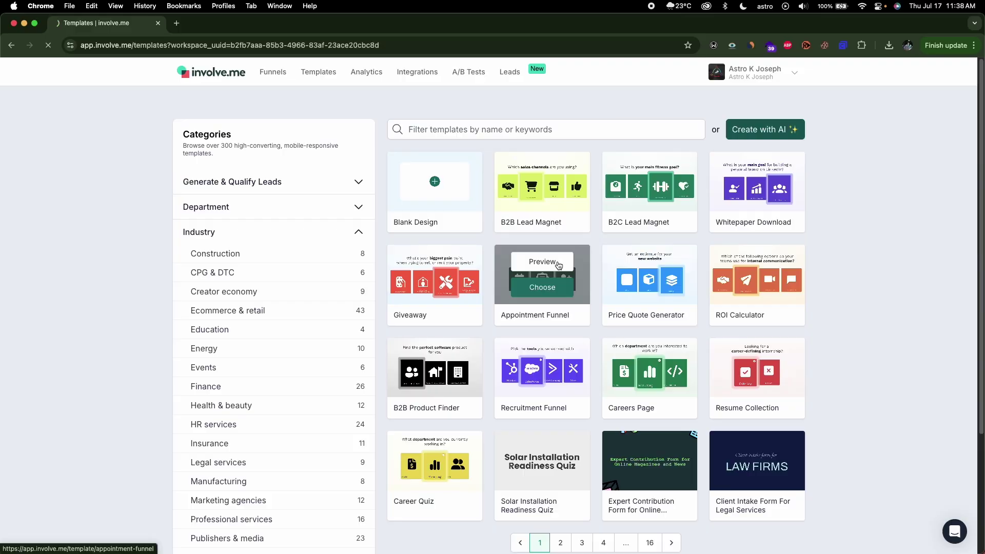
Preview the Appointment Funnel template, then retype the download-button sentence in the description.
click(543, 262)
scroll(445, 328, down, 8)
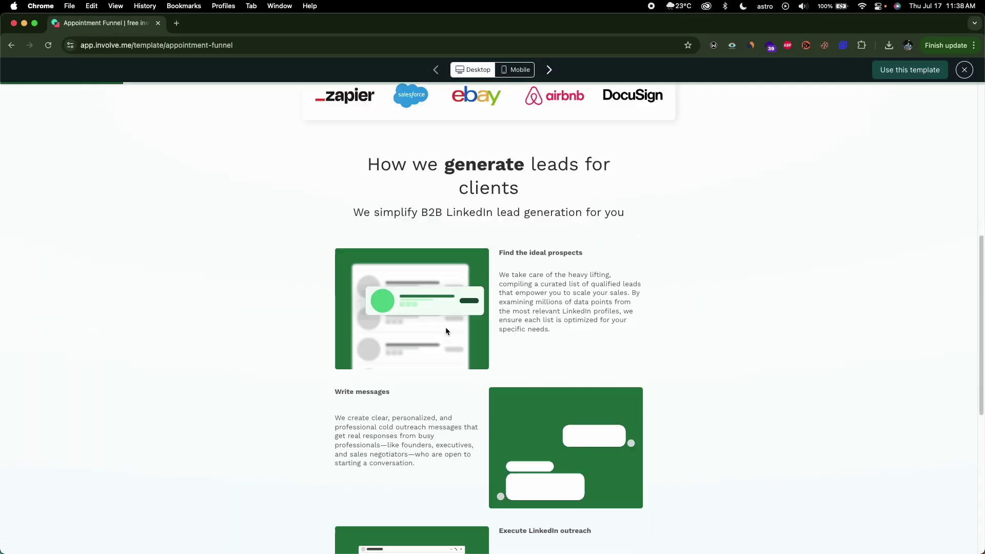
scroll(446, 327, up, 6)
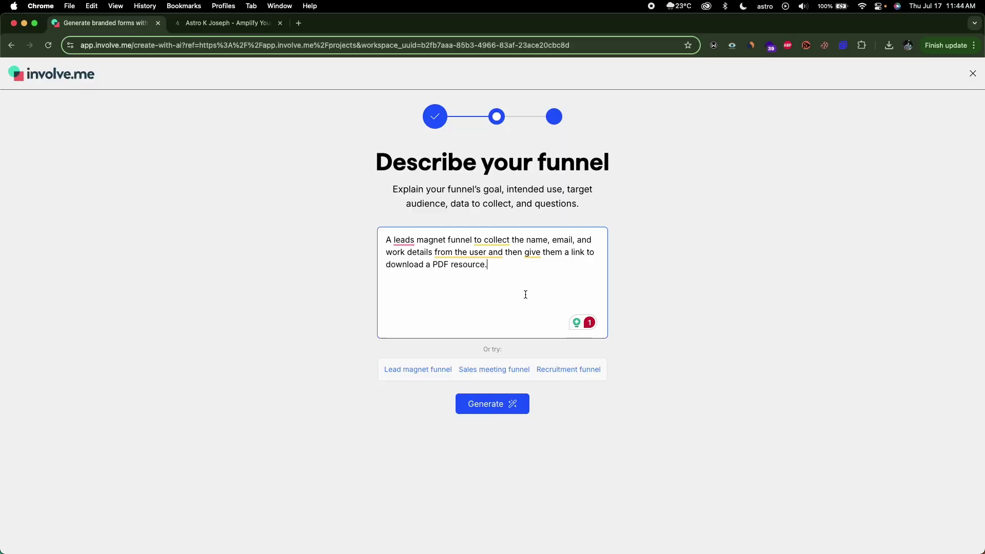
text(In thehe end we should show a download button to c)
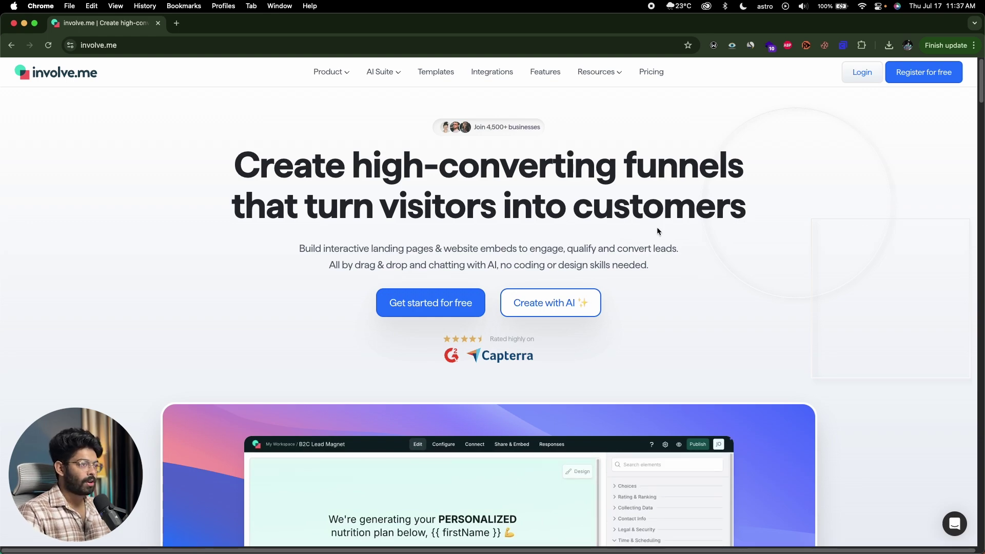
Scroll down through the involve.me homepage and back up a little.
scroll(827, 232, down, 10)
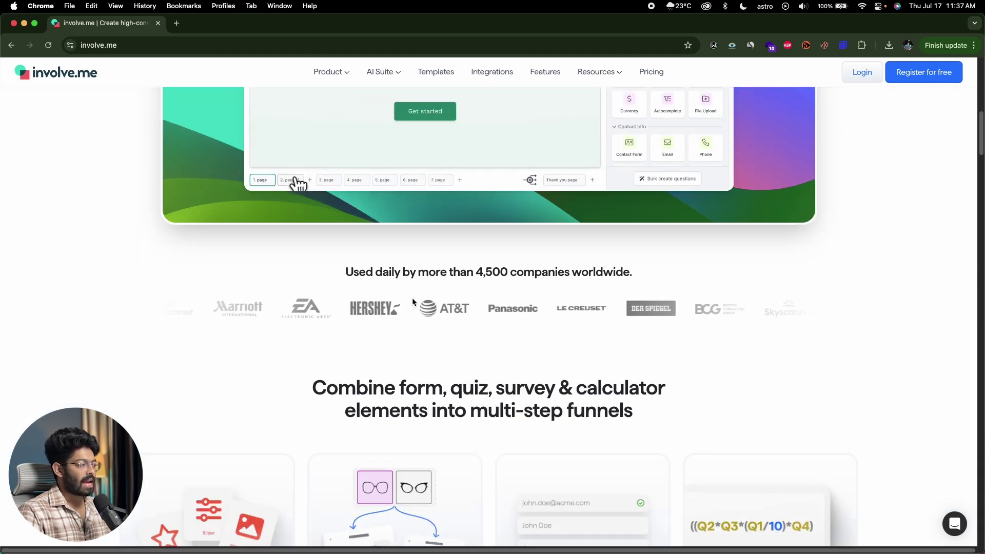
scroll(297, 377, down, 10)
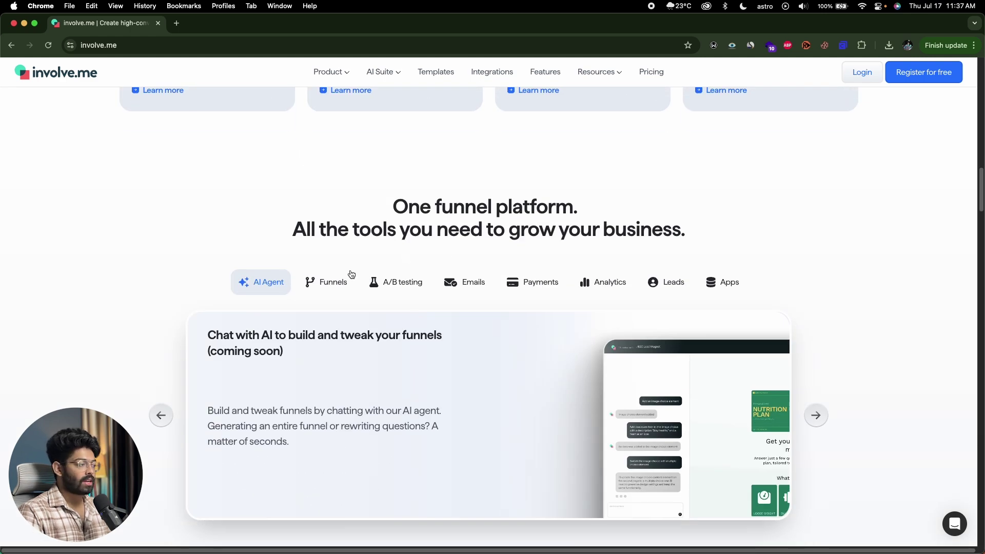
scroll(351, 274, down, 10)
scroll(331, 345, down, 15)
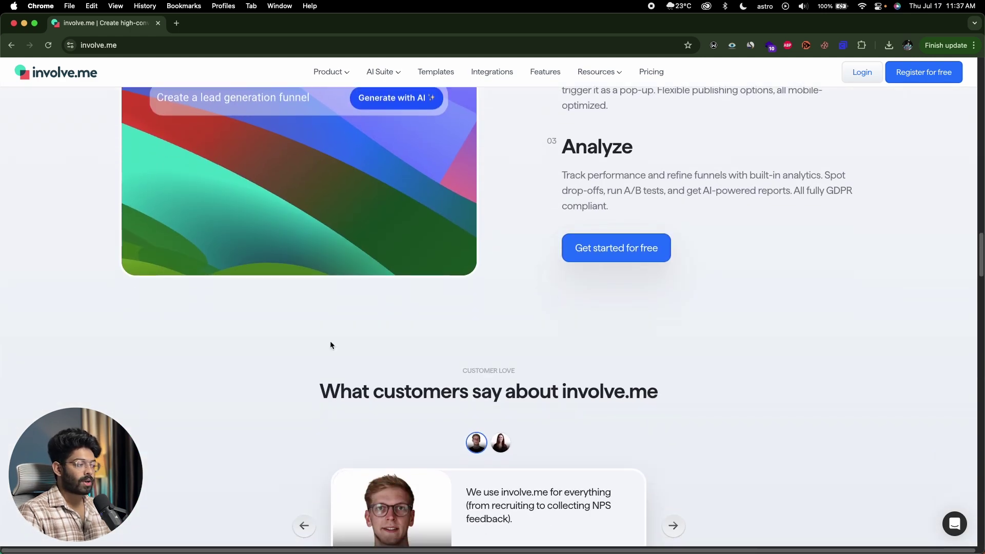
scroll(330, 345, up, 20)
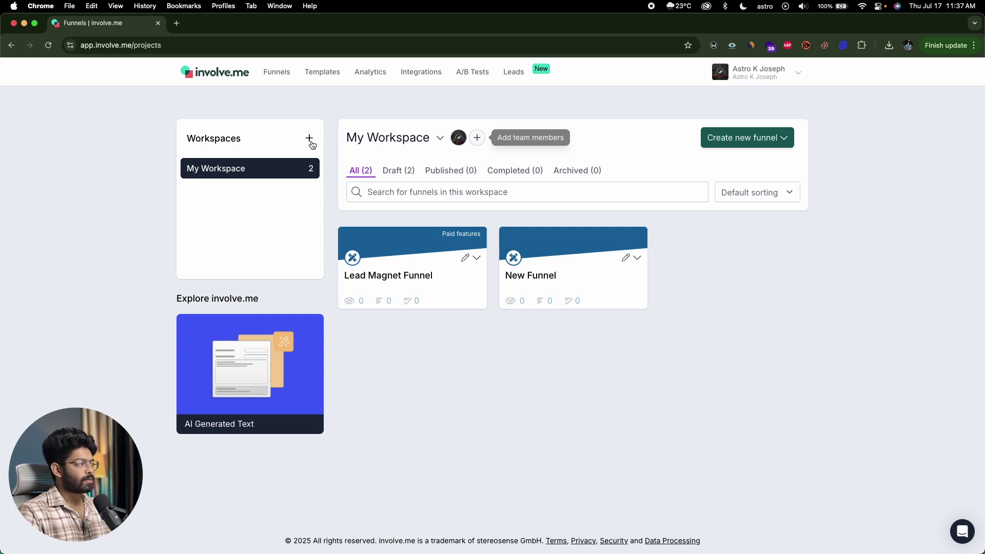
Start and cancel a new workspace, then show the new-funnel creation options.
click(309, 139)
click(539, 180)
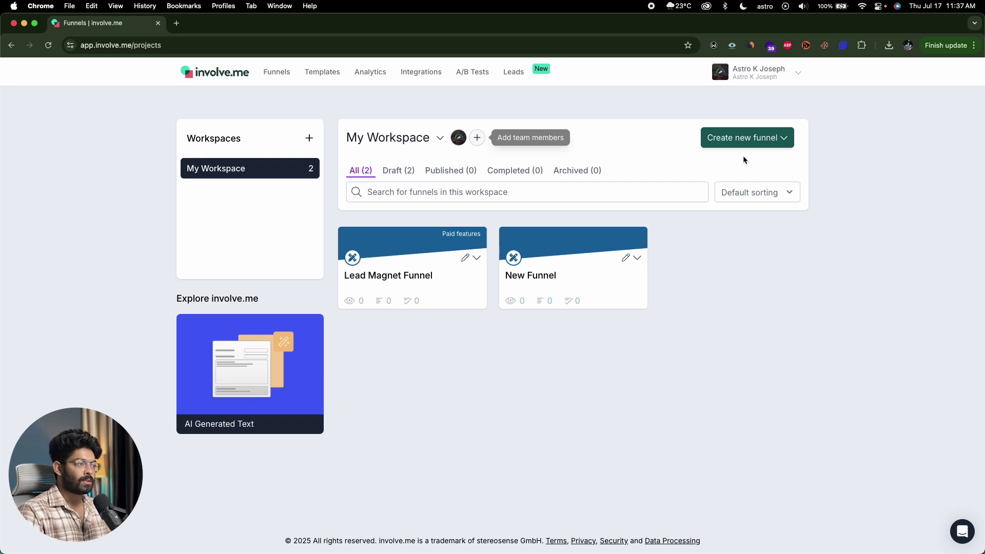
click(755, 137)
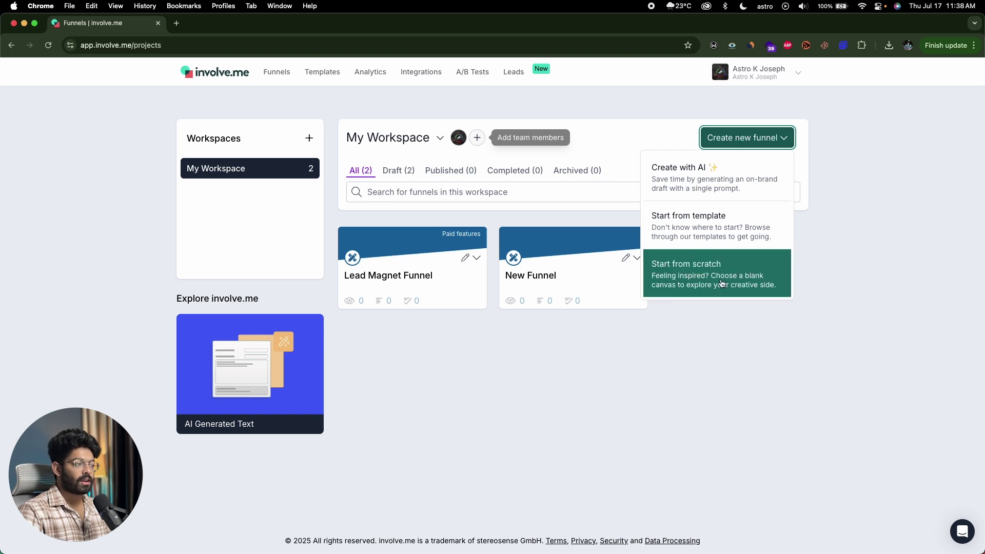
Start a new funnel from a template to reach the template gallery.
click(738, 276)
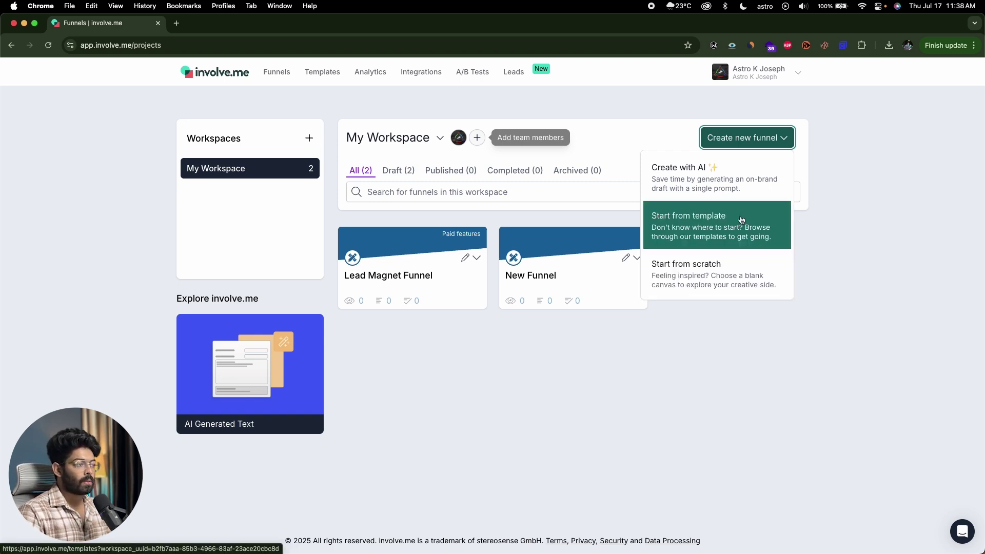
click(716, 224)
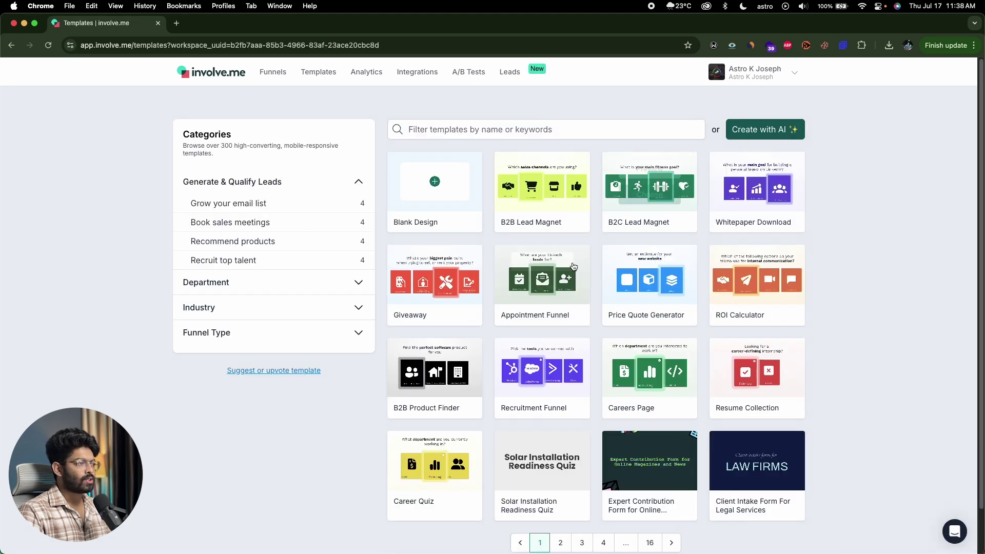
scroll(433, 262, down, 2)
scroll(467, 226, up, 2)
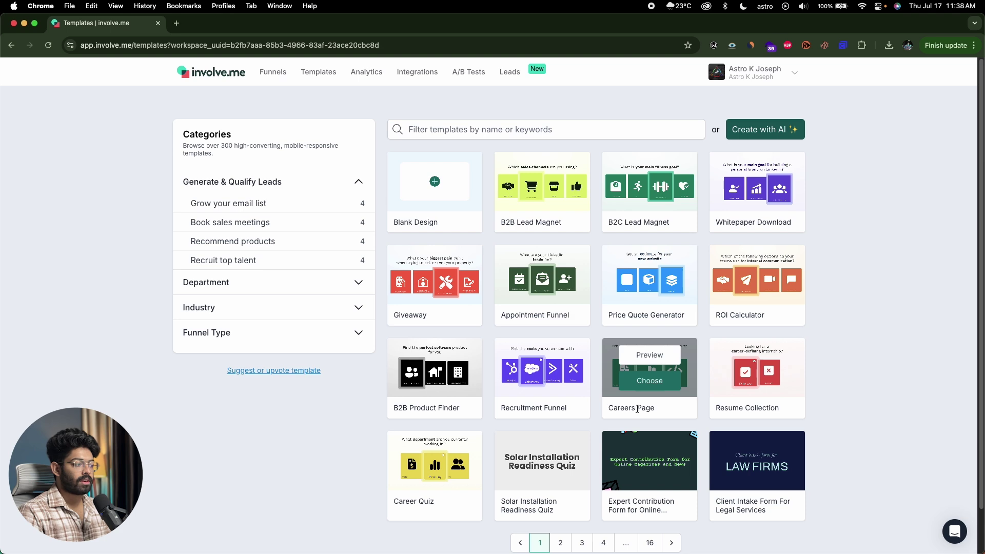
Expand the Department and Industry categories and preview the Appointment Funnel template.
click(312, 289)
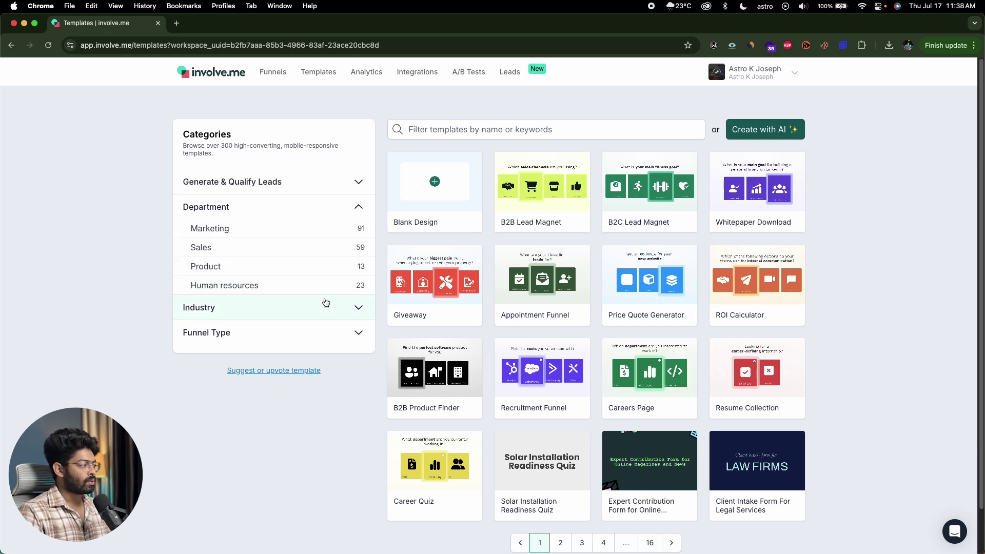
click(256, 313)
scroll(262, 362, down, 4)
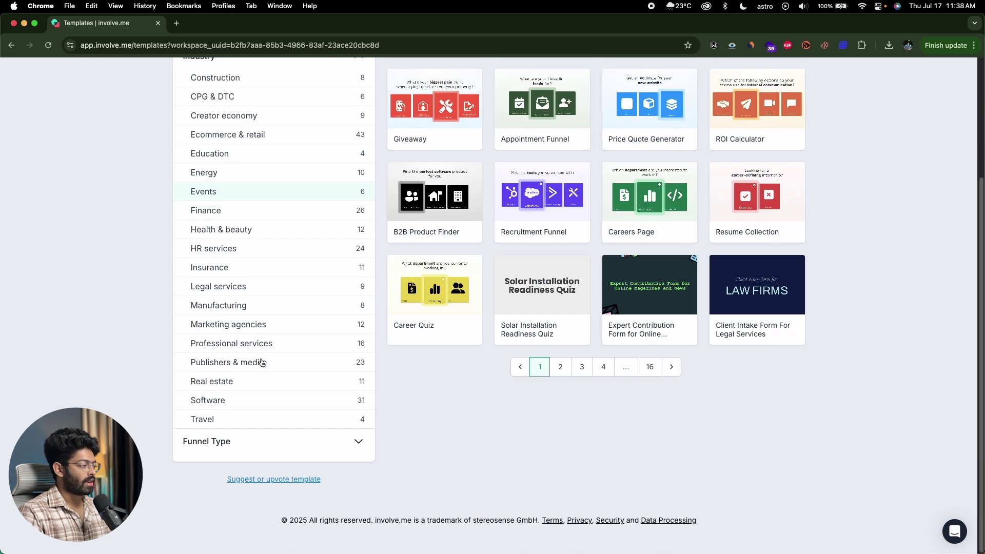
scroll(262, 362, up, 4)
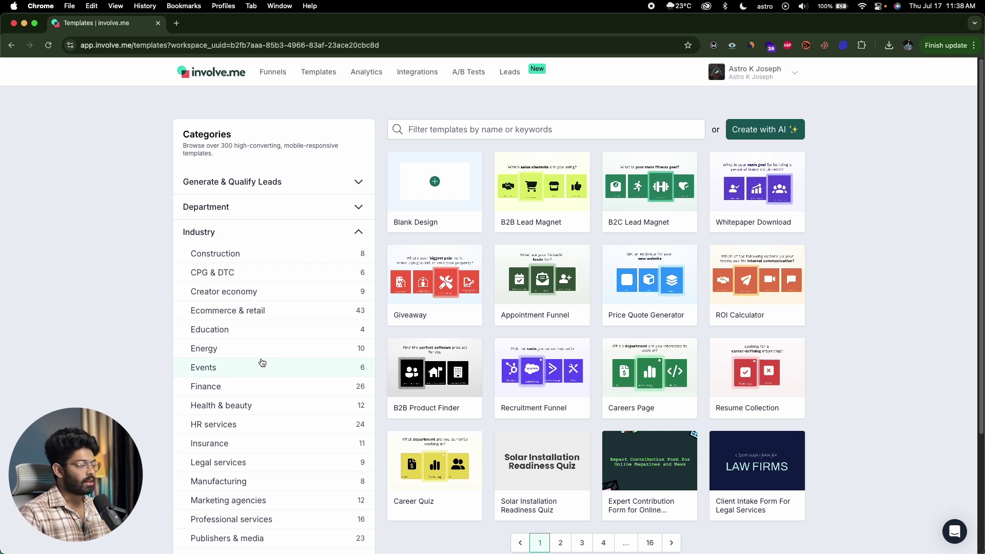
mouse_move(519, 279)
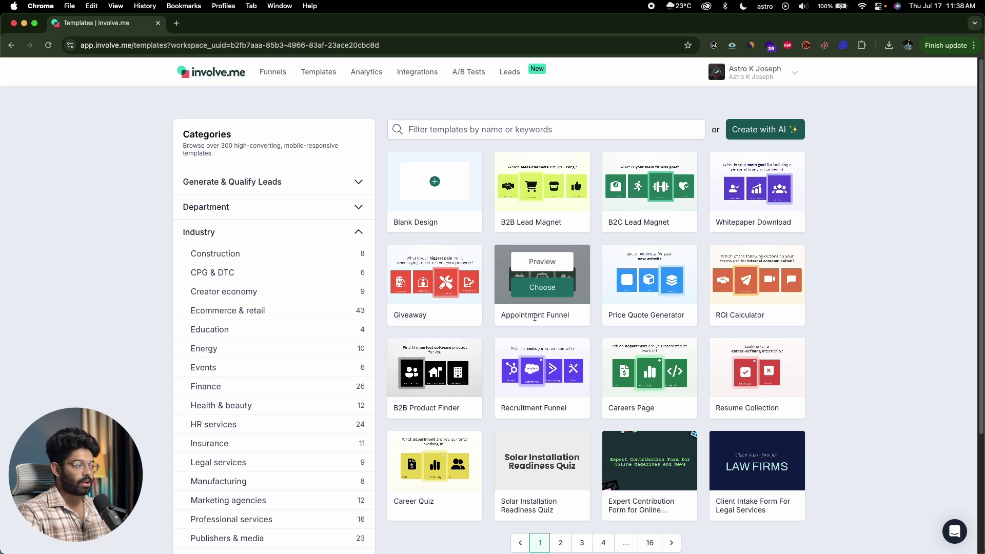
click(556, 261)
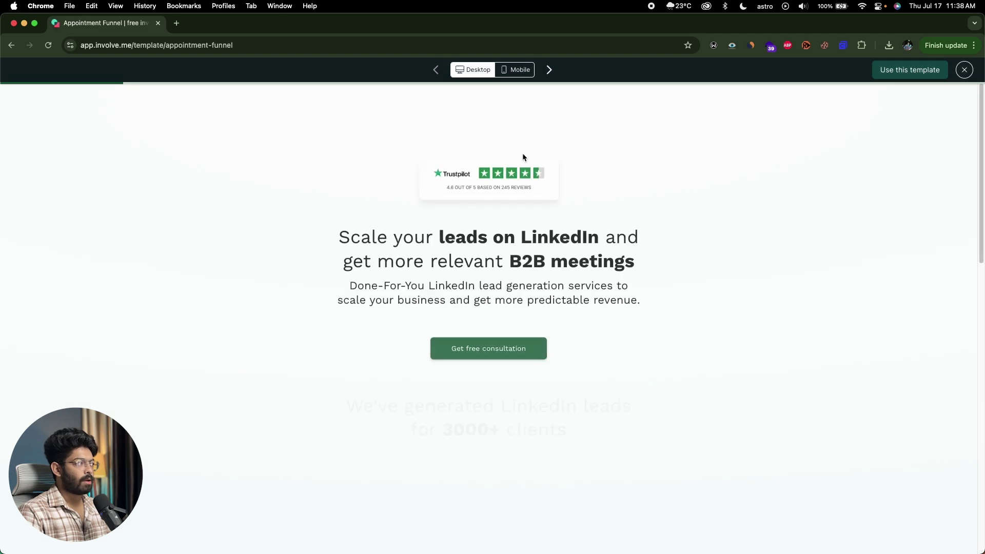
Step through the preview past contact details, answer Marketing Contacts, and view mobile layout.
scroll(445, 330, down, 8)
scroll(445, 330, up, 8)
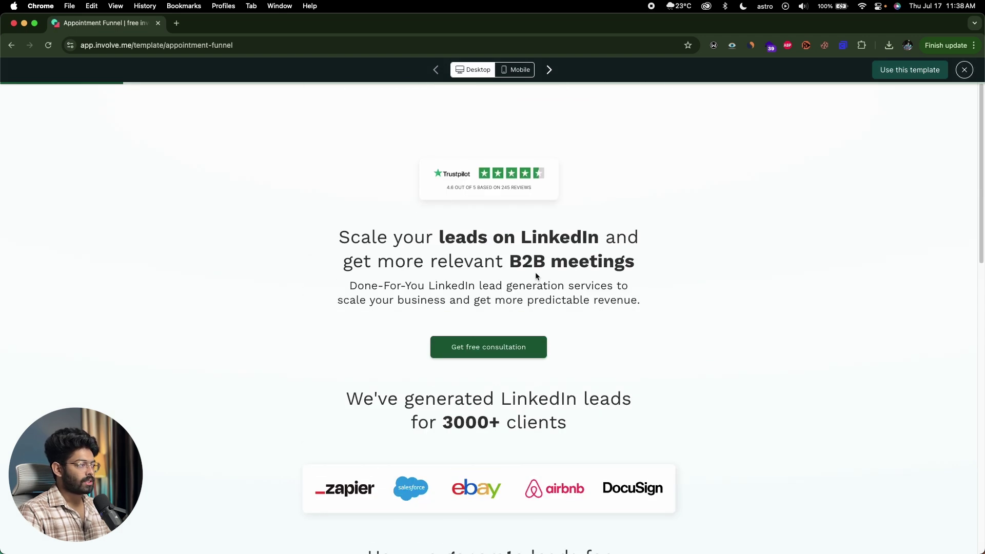
scroll(534, 272, down, 10)
scroll(528, 271, down, 4)
scroll(527, 270, up, 12)
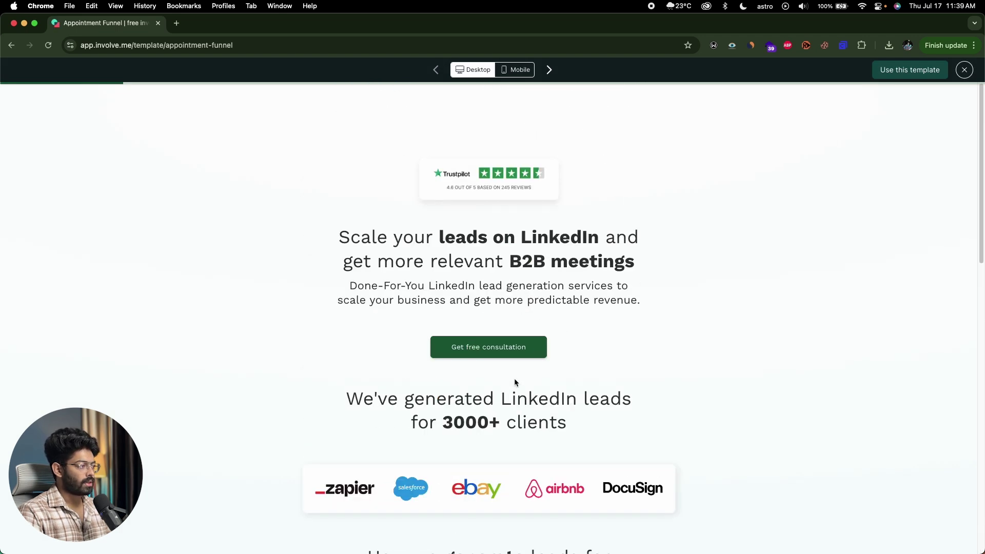
click(502, 356)
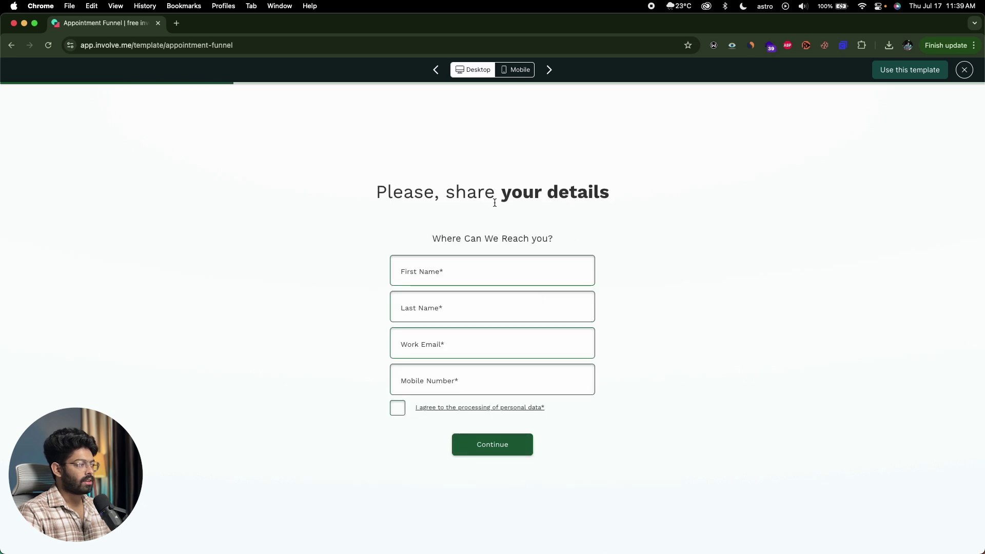
click(496, 437)
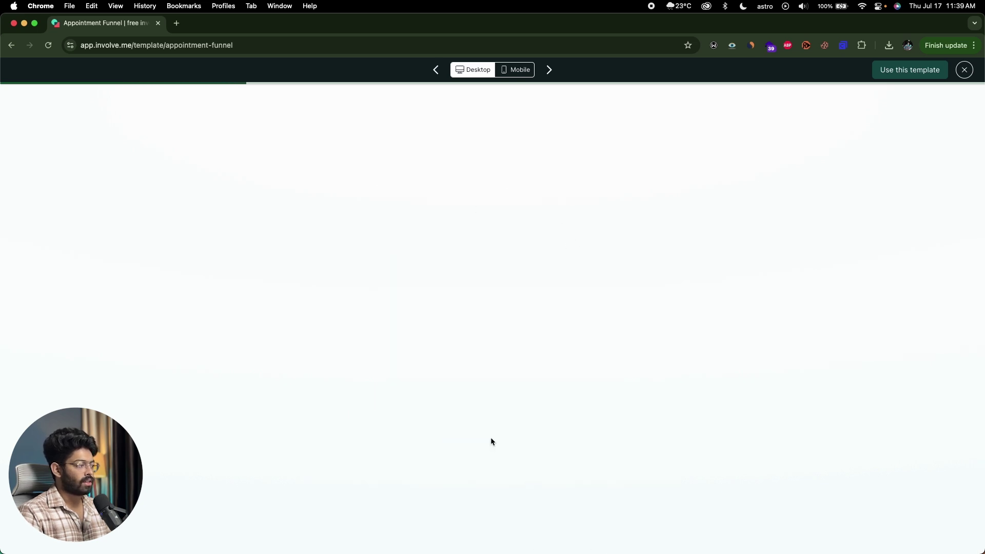
click(533, 329)
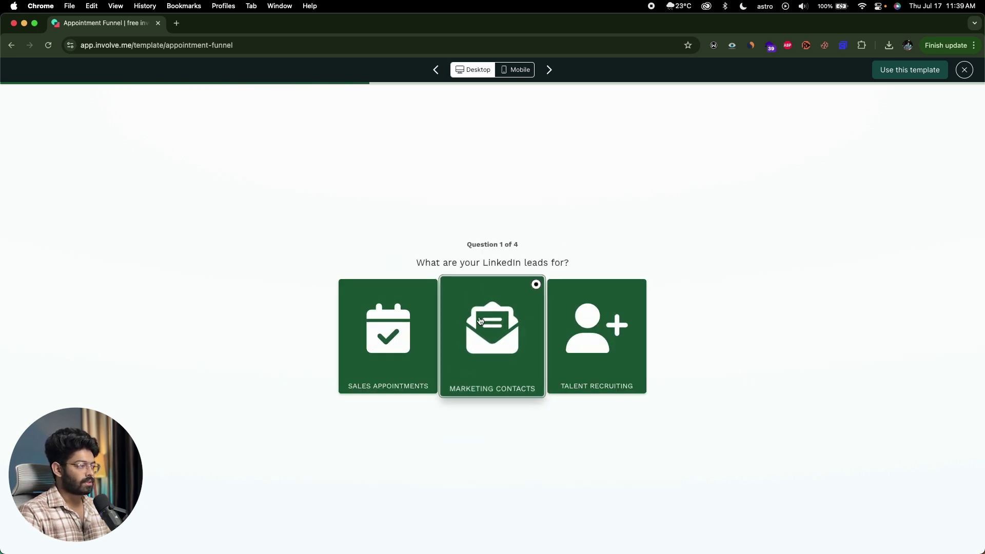
click(514, 71)
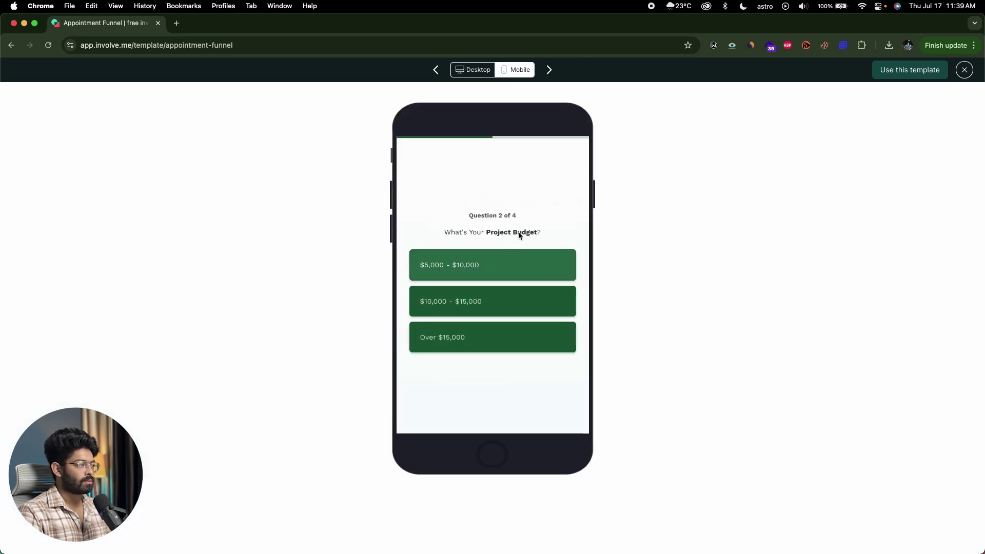
Close the preview and choose the Appointment Funnel template.
key(Escape)
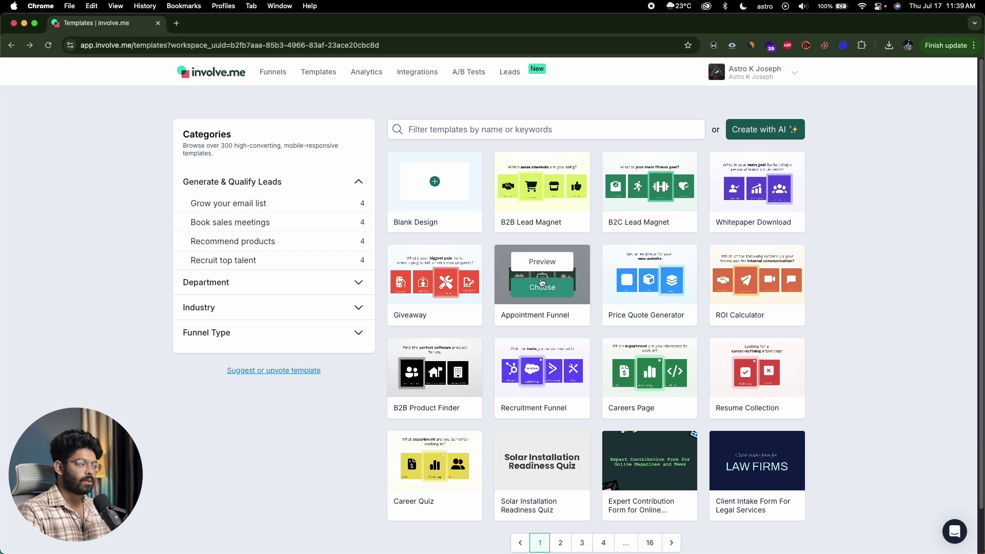
mouse_move(665, 287)
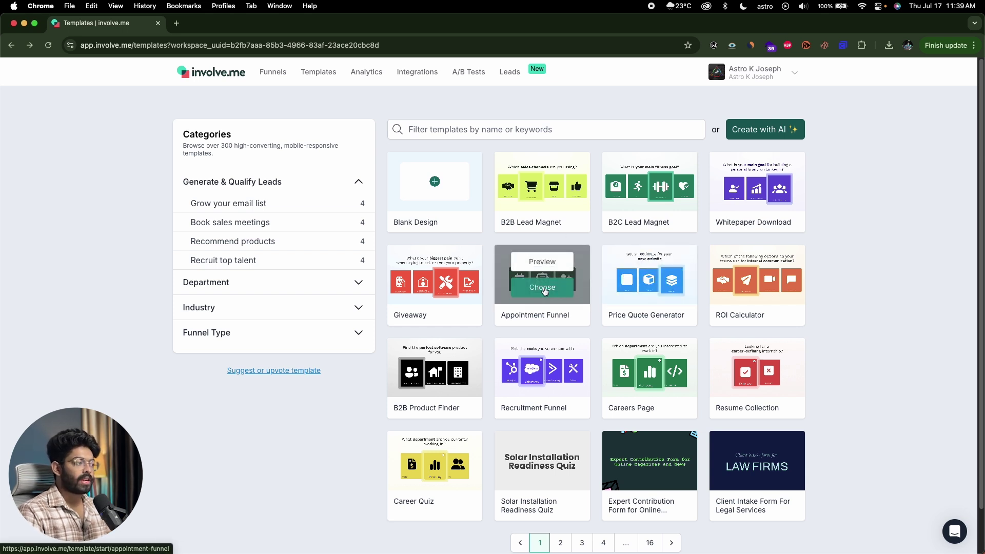
click(544, 291)
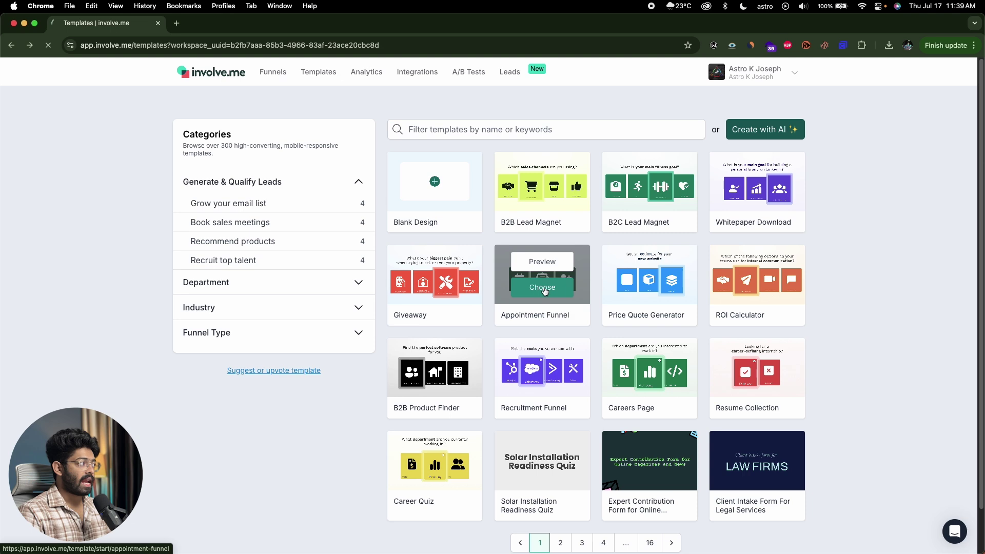
Inspect the headline, subline text and consultation button settings on the first page.
scroll(350, 369, down, 3)
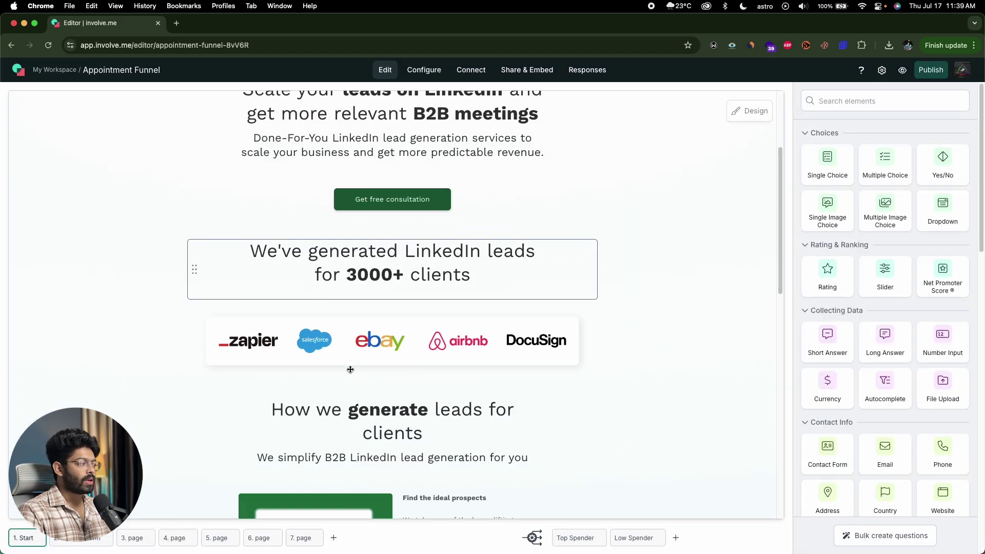
scroll(351, 369, down, 4)
scroll(429, 251, up, 7)
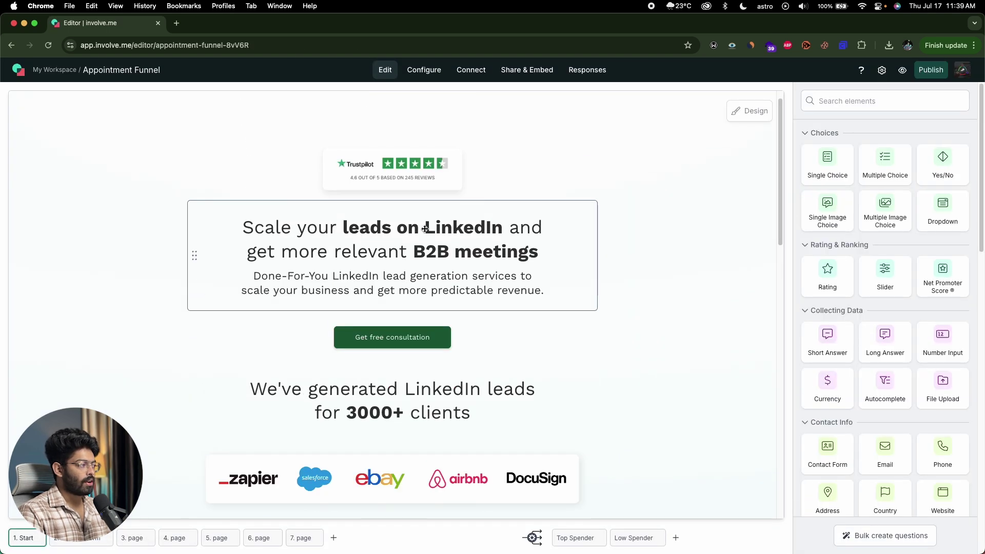
click(425, 229)
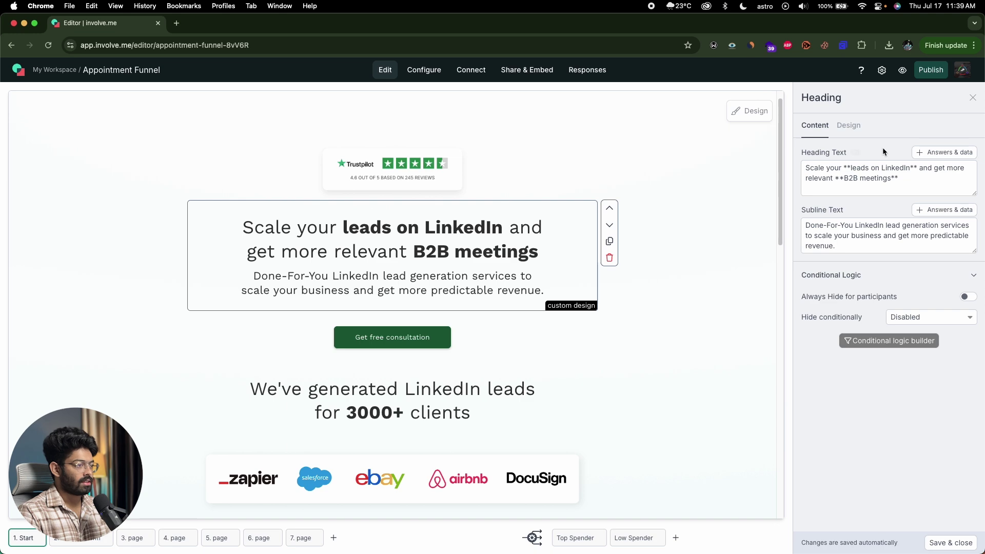
click(823, 226)
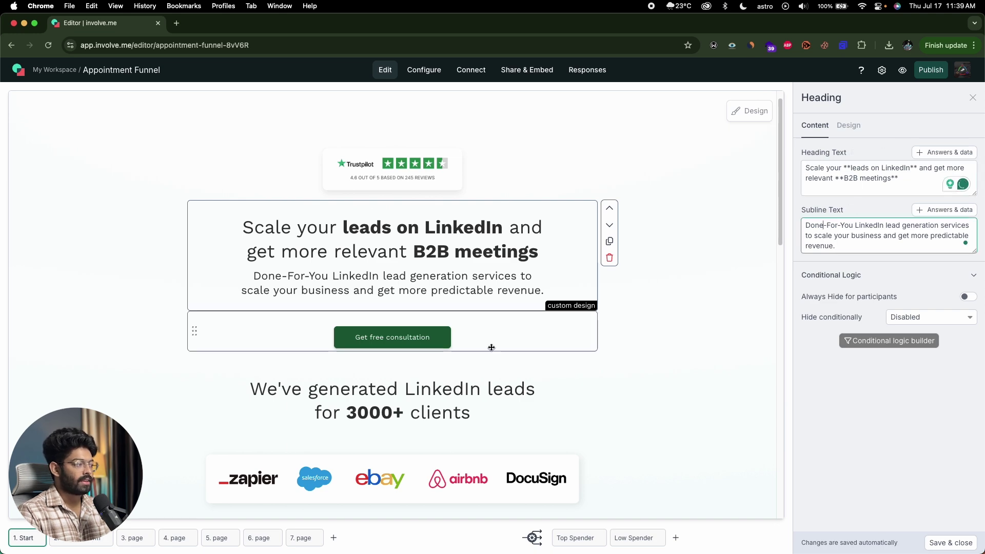
scroll(491, 347, down, 3)
click(419, 263)
scroll(776, 288, up, 4)
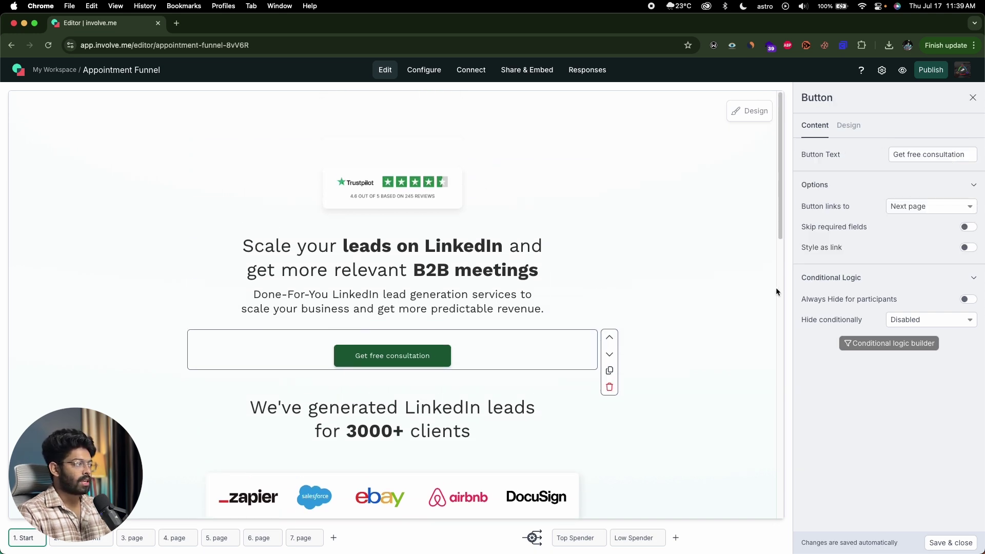
scroll(559, 223, down, 5)
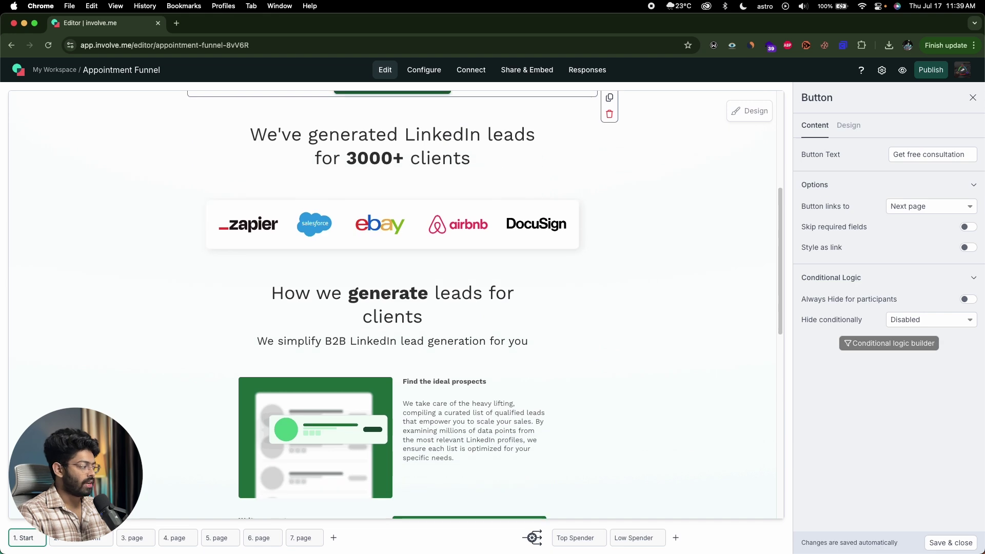
Open funnel pages 2, 3 and 4, show page 4 options, and return to templates.
click(110, 538)
click(136, 537)
click(180, 537)
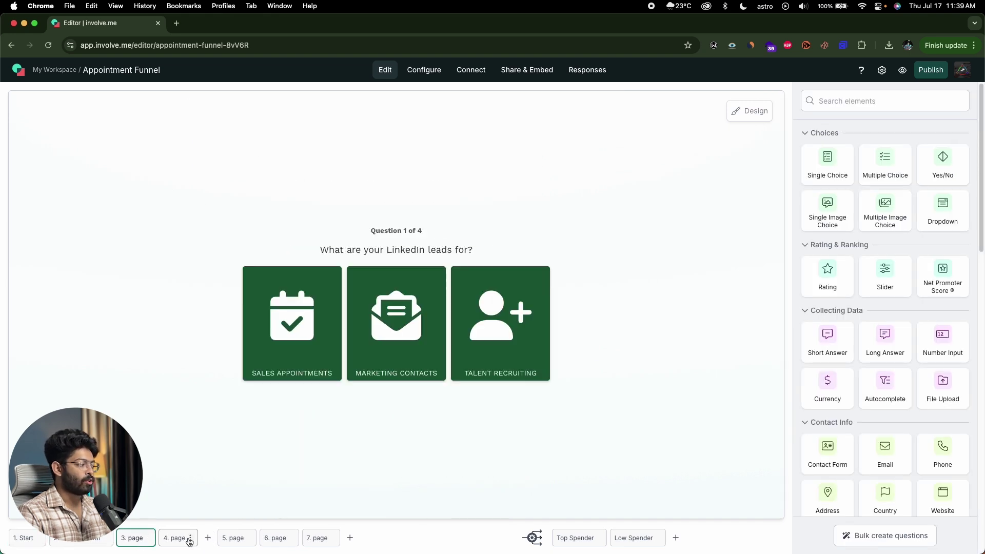
click(191, 537)
click(11, 45)
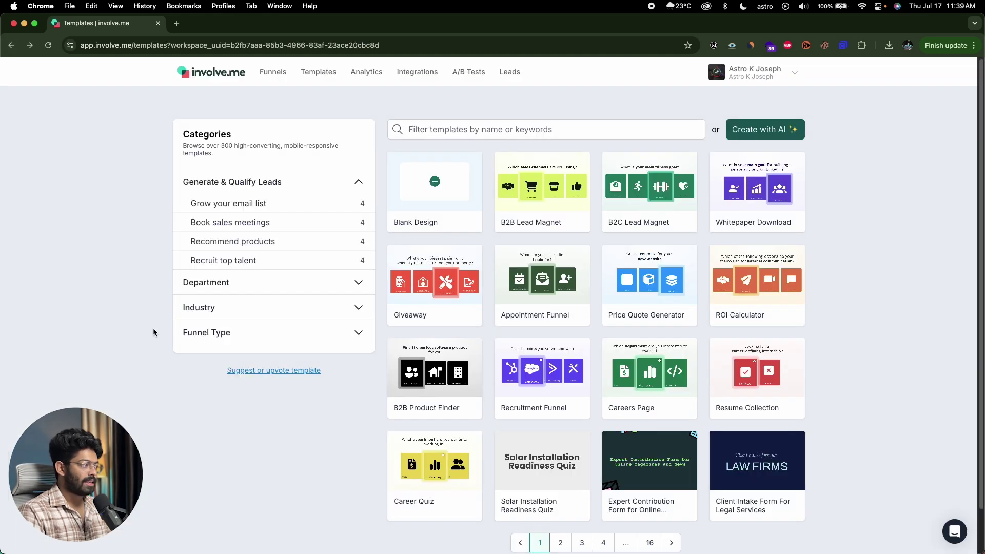
Return to the funnels overview and choose Create with AI for a new funnel.
click(11, 45)
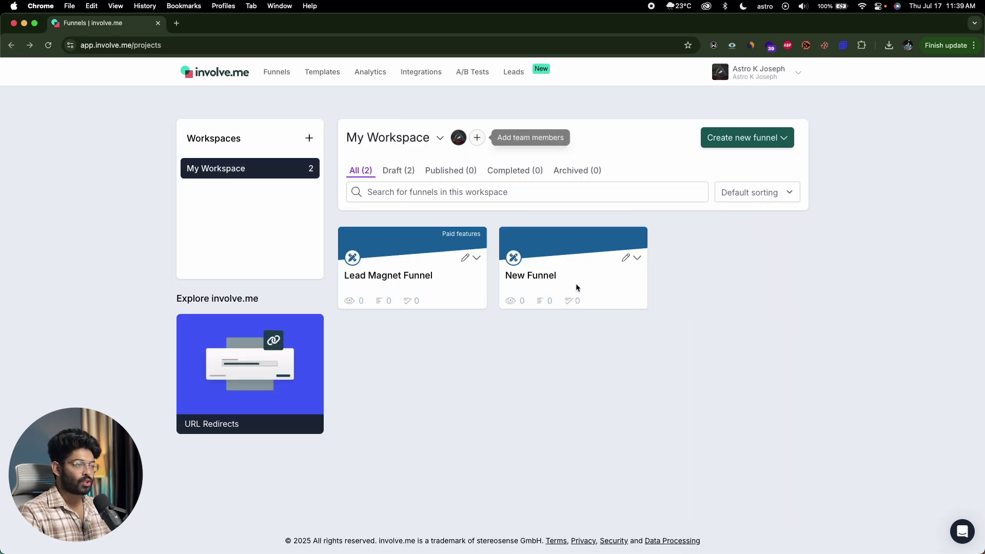
click(749, 139)
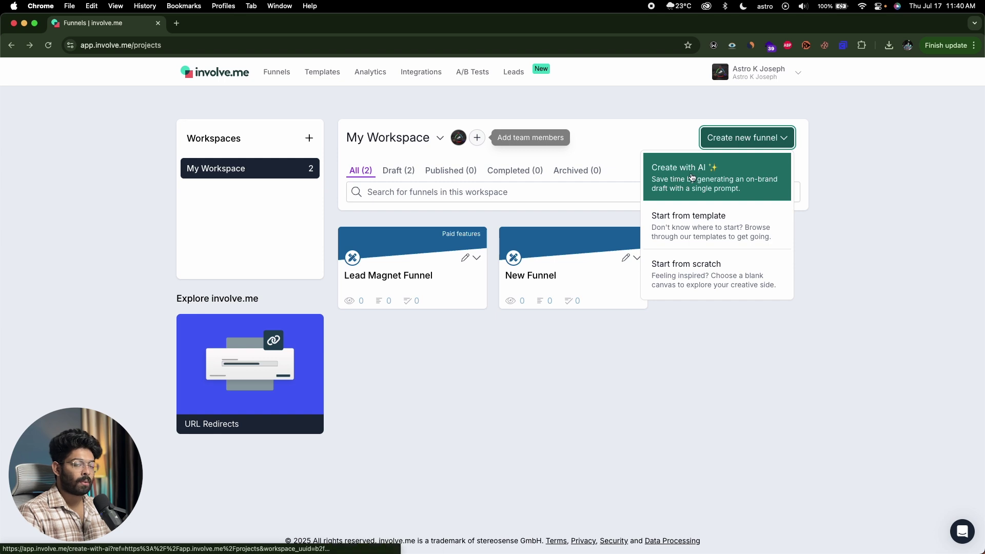
click(683, 168)
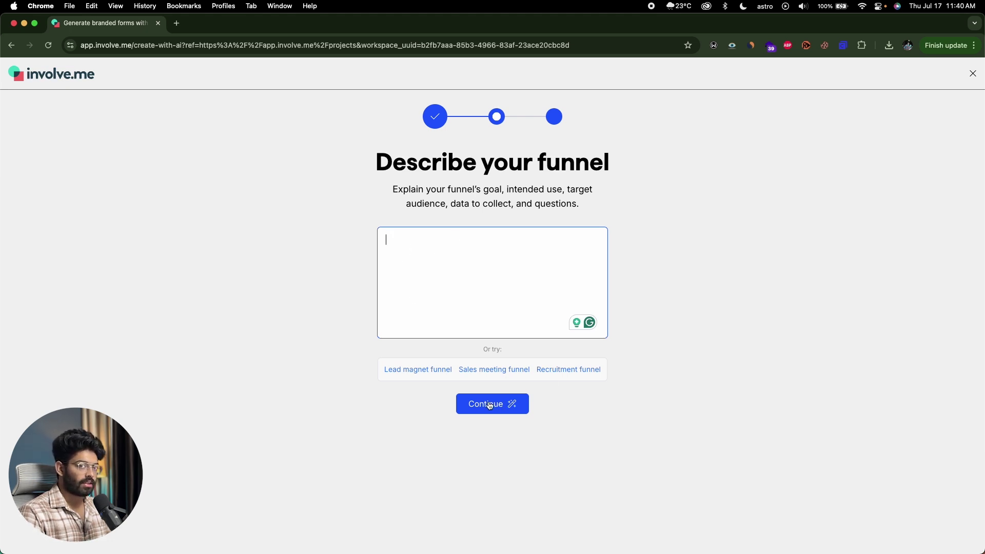
Describe a lead magnet funnel collecting name, email and work details for a PDF download.
text(A leads magnet funnel to collect the name, email, and work details from the user and then give them a link to download a PDF resource.)
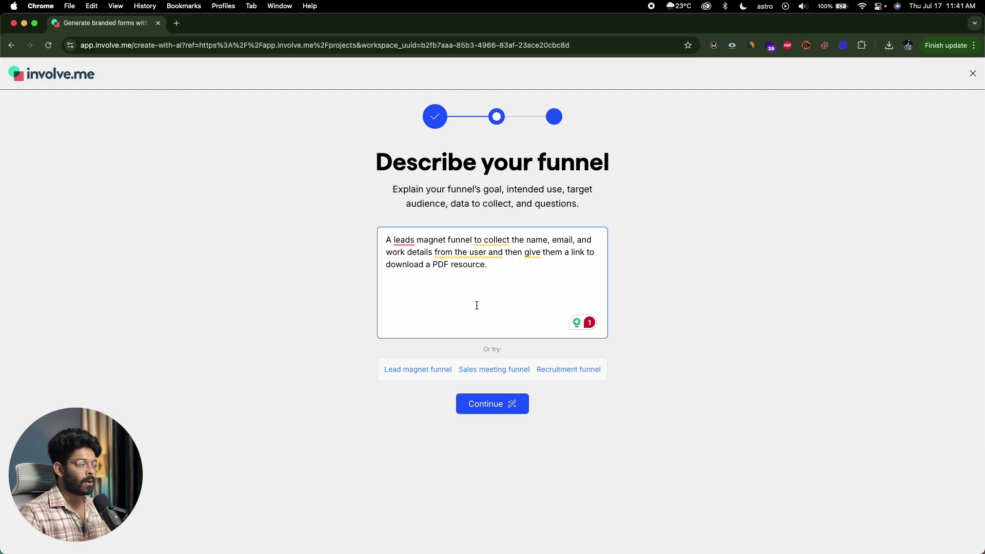
click(501, 407)
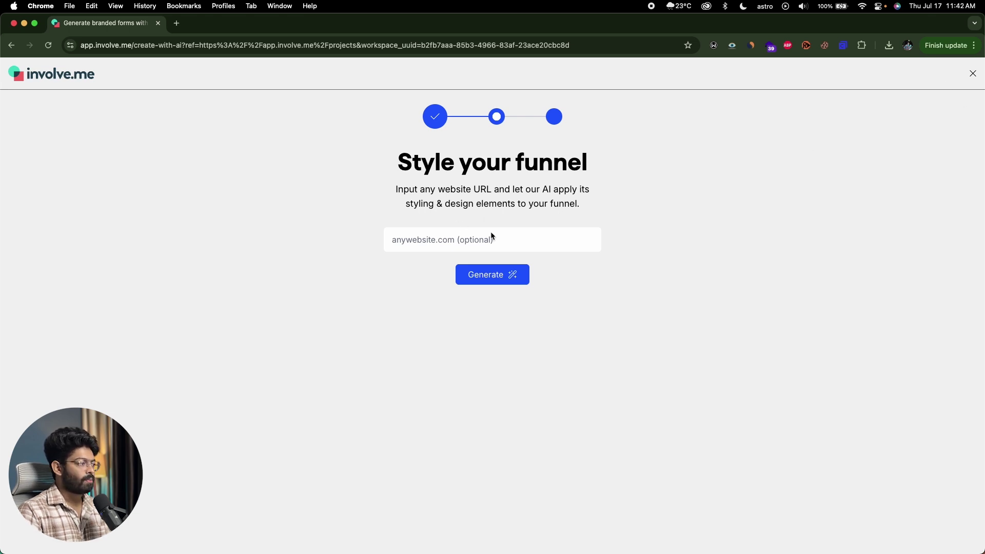
Paste the personal website address as the style source and generate the styled funnel.
click(440, 242)
text(https://astrokjoseph.com/)
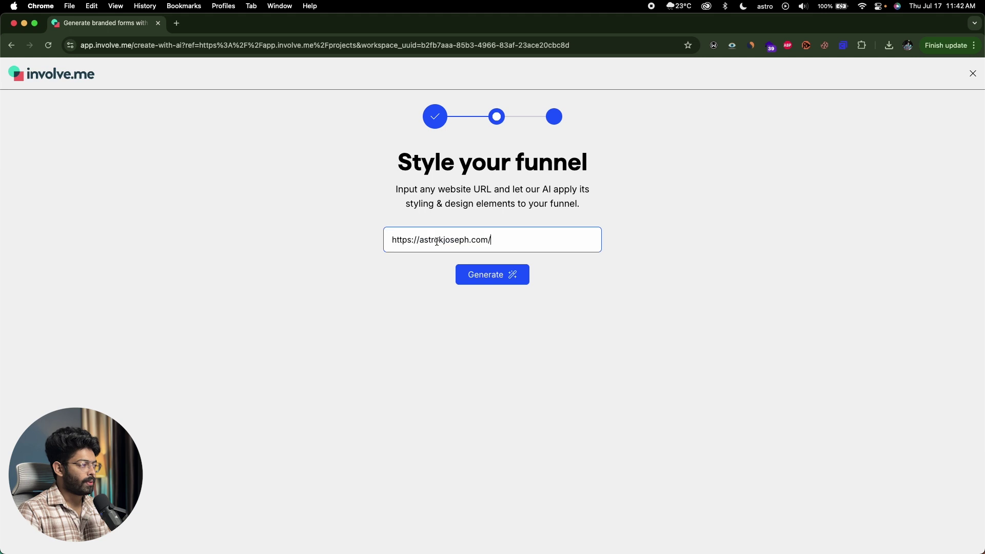
drag(537, 239, 309, 242)
click(312, 267)
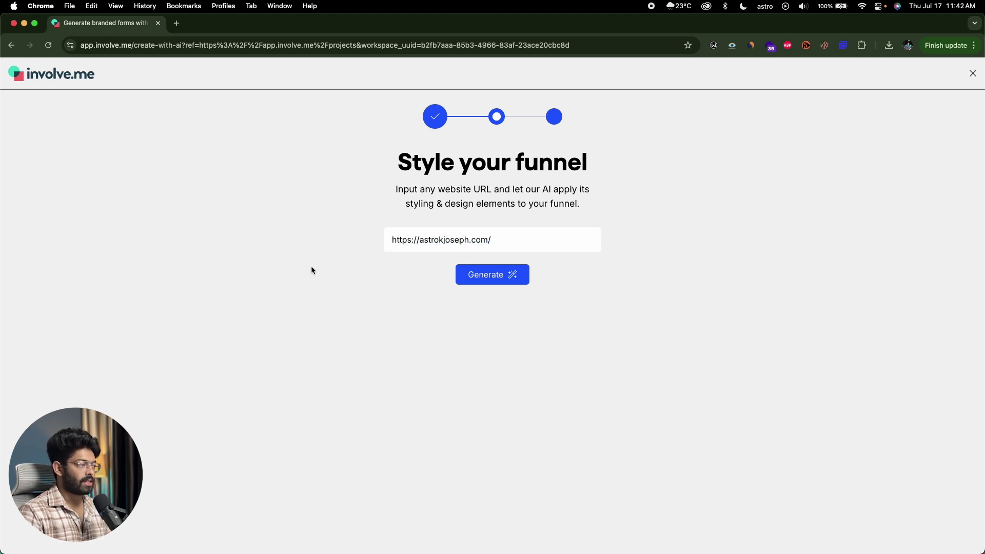
click(488, 276)
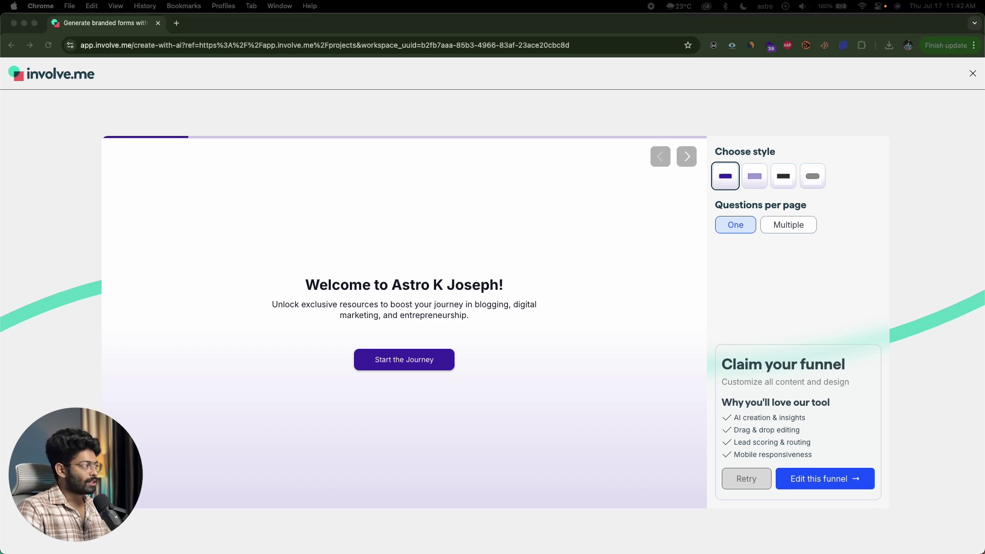
Compare the generated welcome page's dark purple styling against the personal website in a second tab.
drag(729, 103, 728, 40)
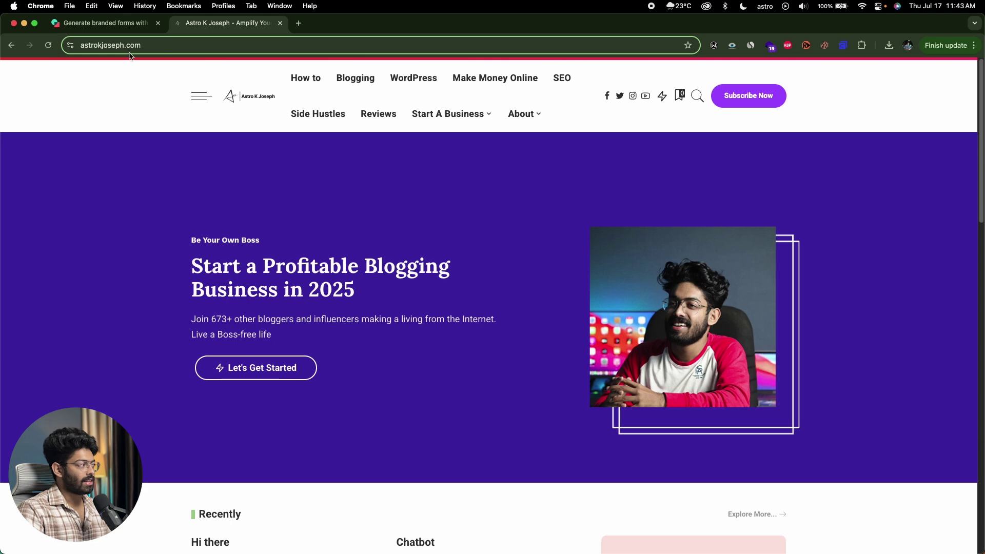
key(ctrl+shift+Tab)
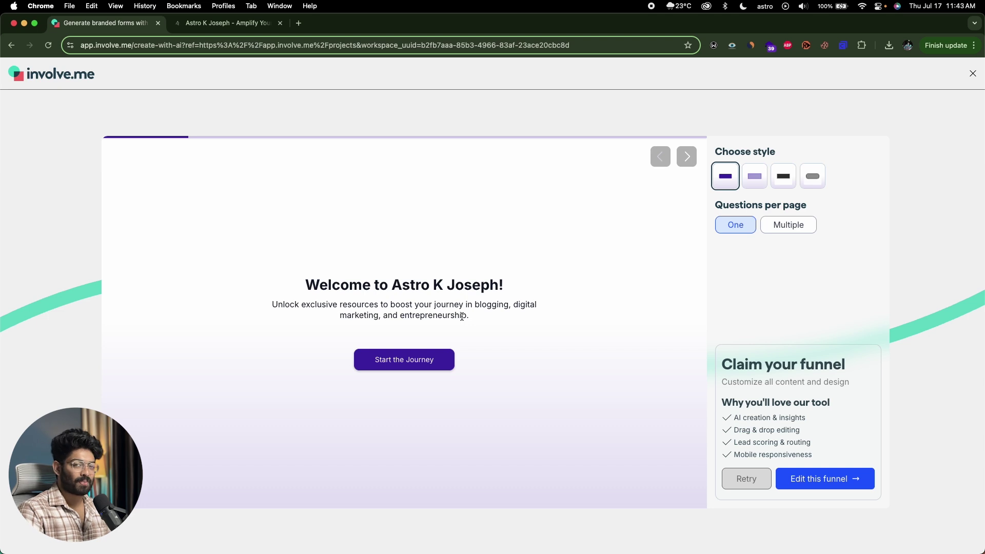
click(246, 23)
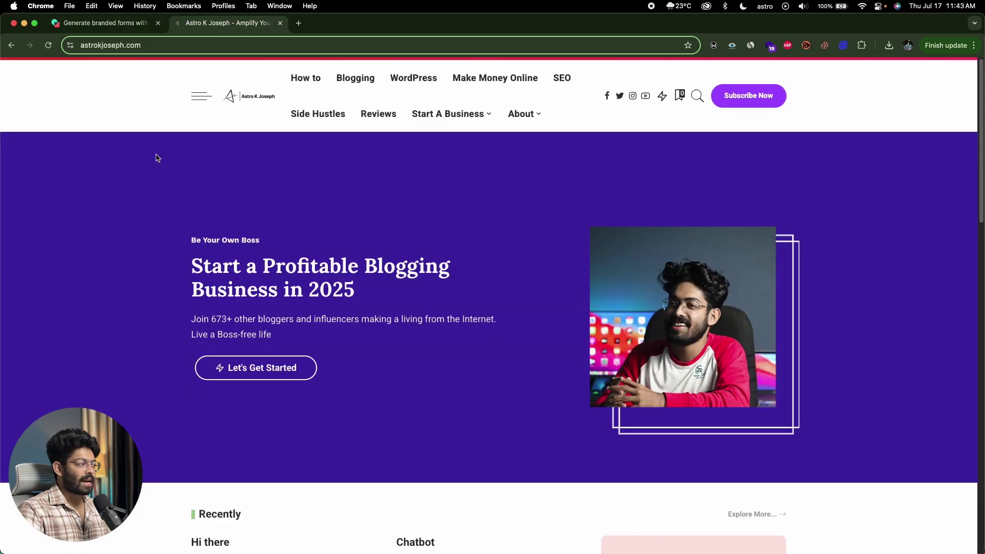
click(100, 22)
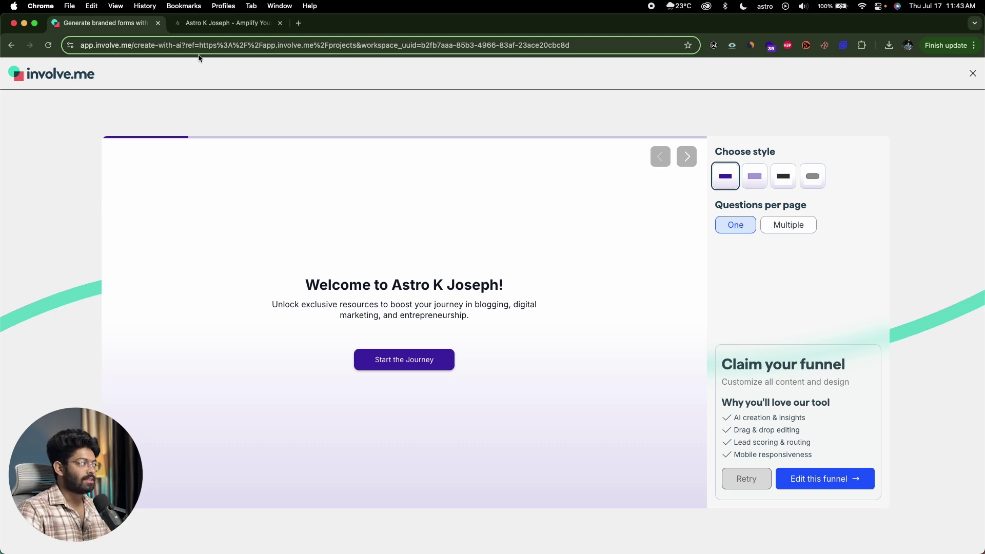
click(215, 23)
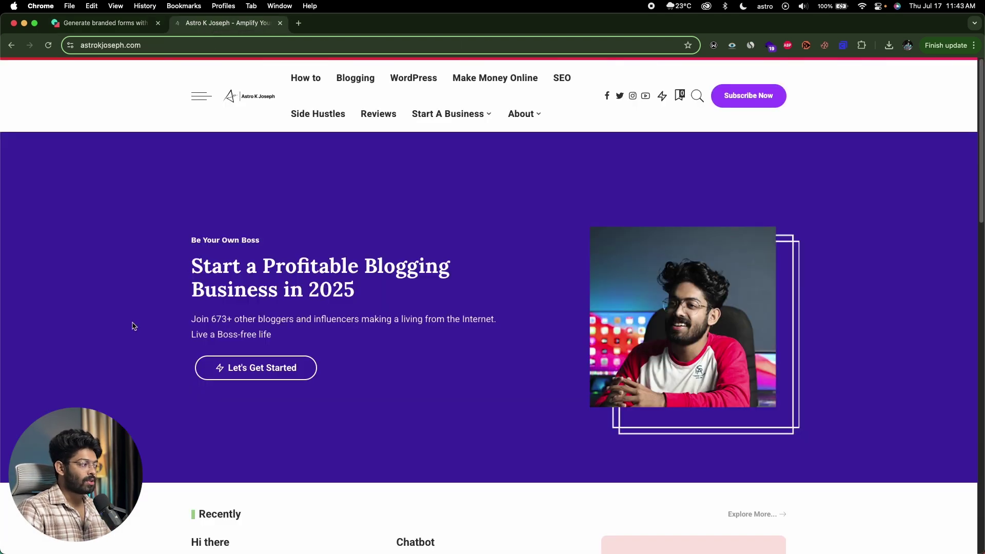
click(143, 23)
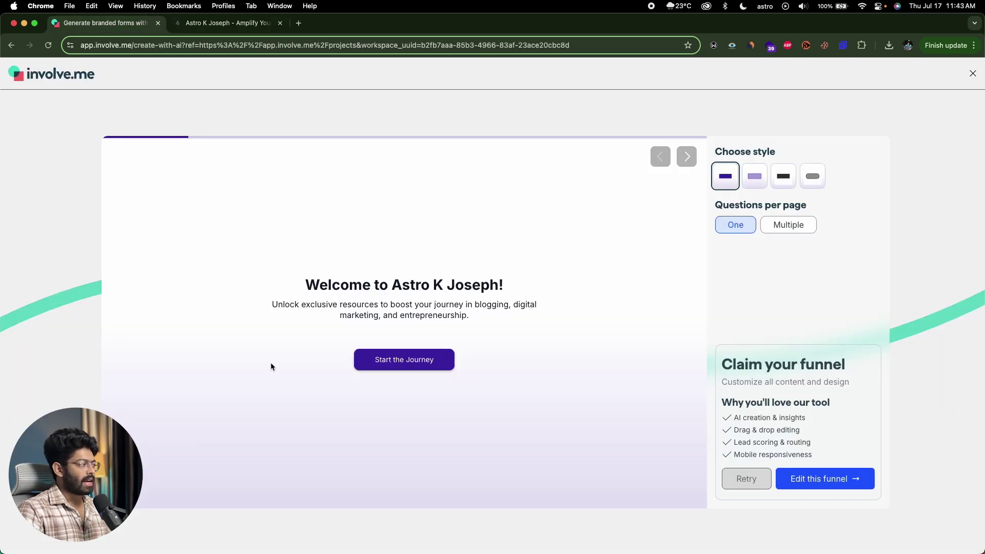
Step the preview through name, job title, interest and contact details to the PDF thank-you page, then back.
click(367, 354)
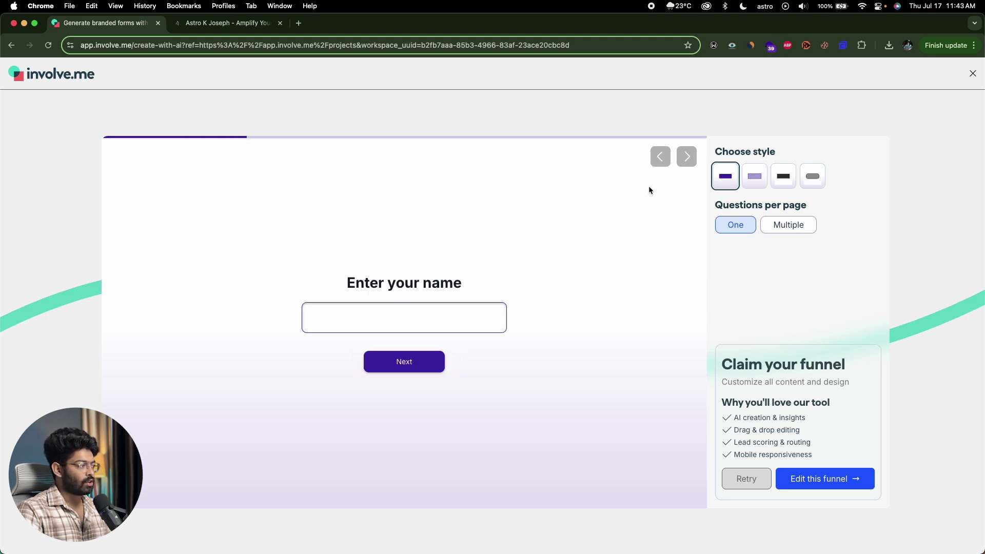
click(687, 157)
click(687, 157)
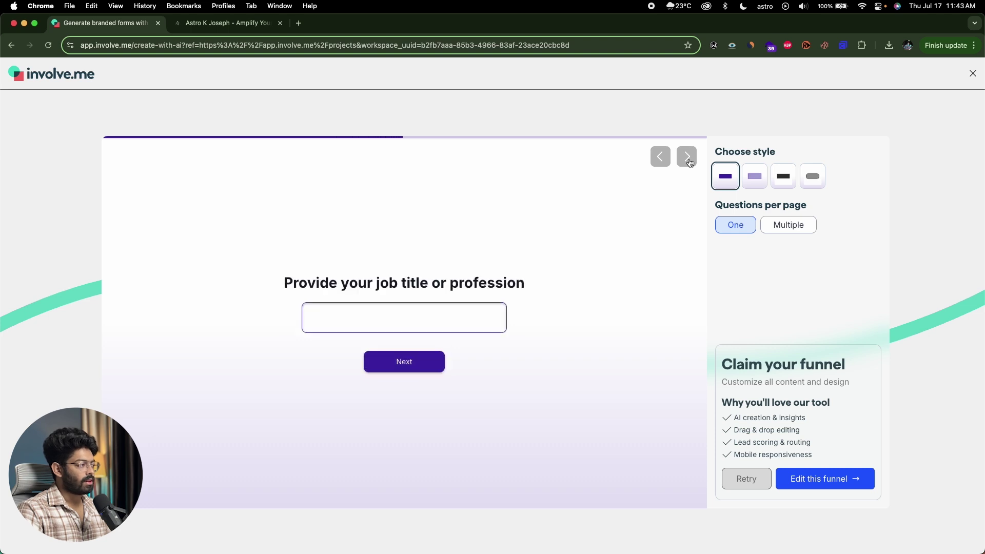
click(687, 157)
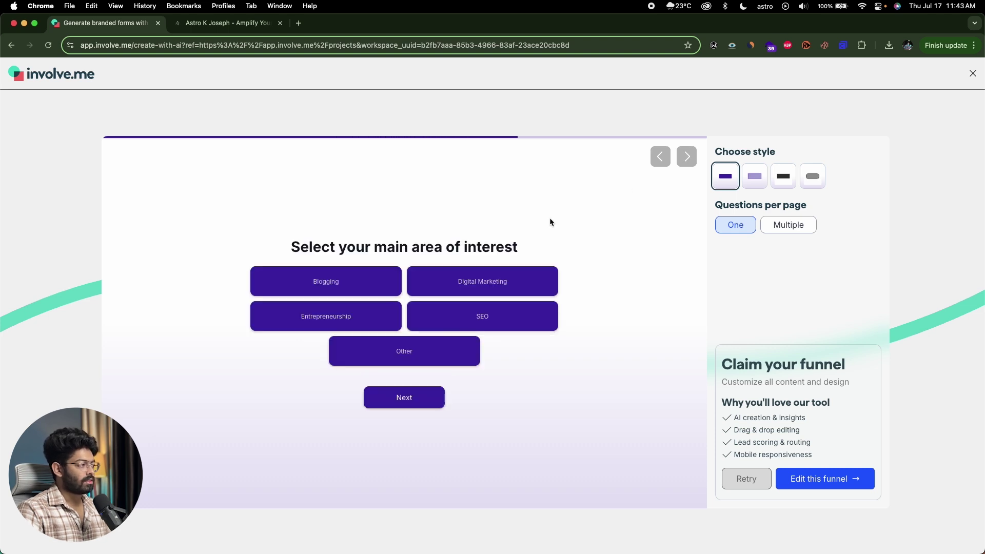
click(687, 156)
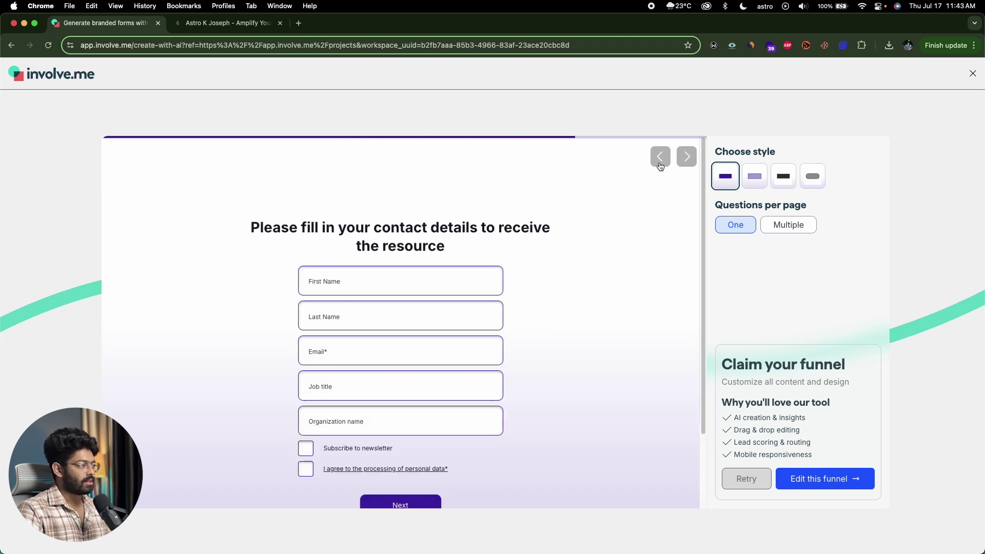
click(428, 291)
click(689, 159)
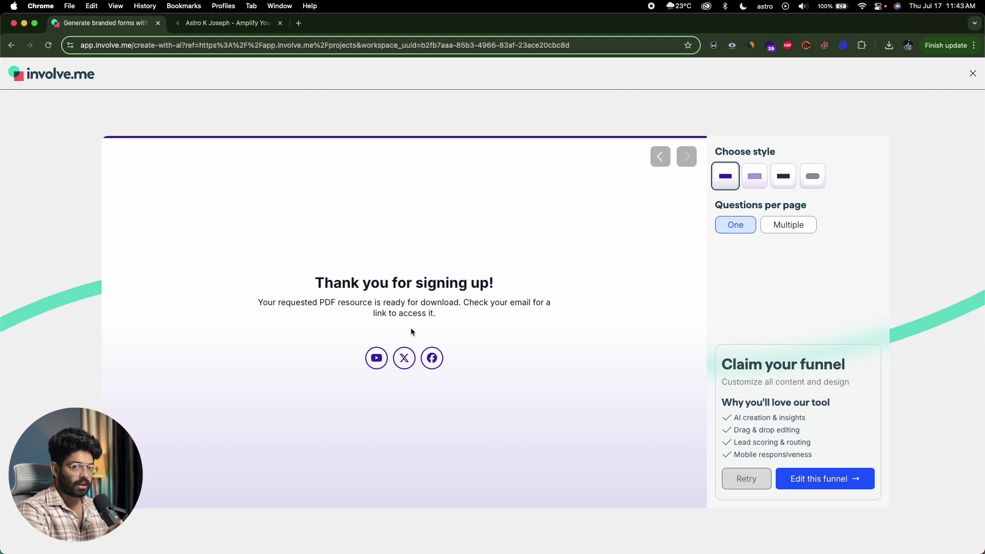
click(660, 157)
Compare the lighter purple, black and grey rounded funnel styles, then return to dark purple.
click(752, 177)
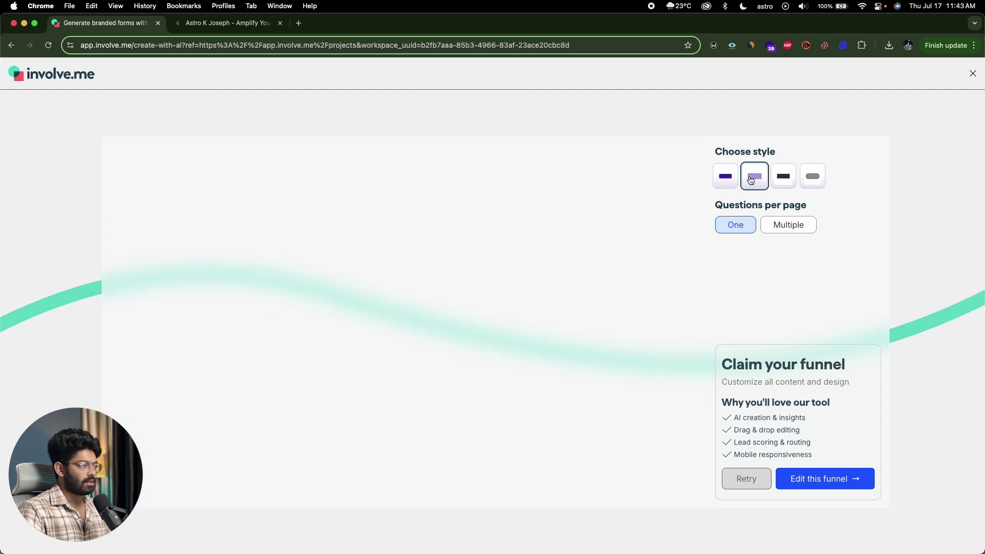
click(775, 179)
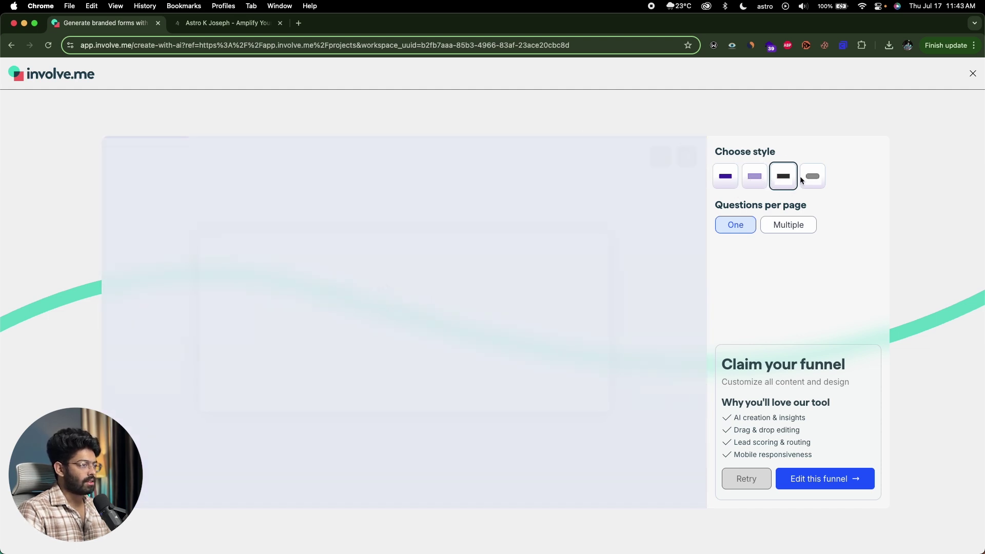
click(813, 176)
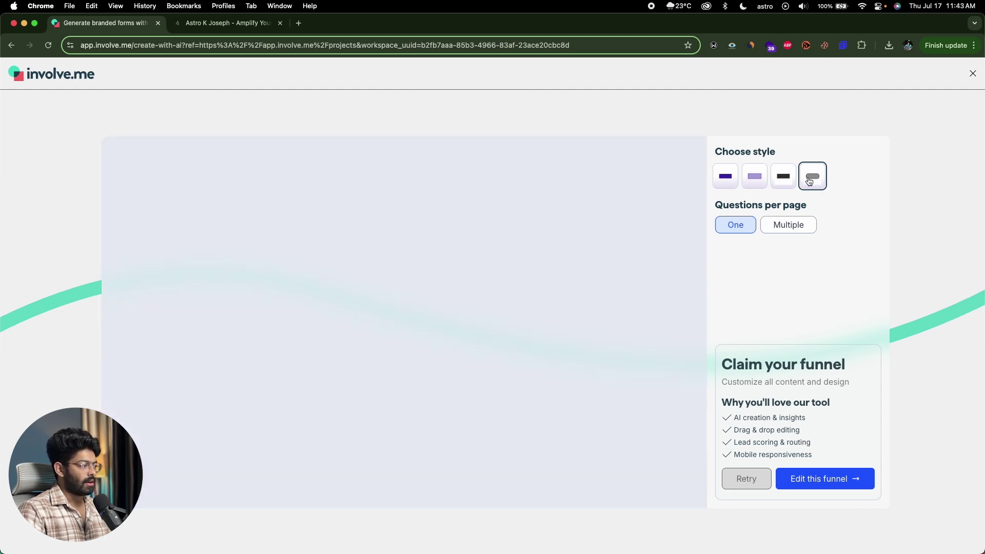
click(728, 185)
Try showing multiple questions per page and restart the funnel to view the grouped questions.
click(691, 164)
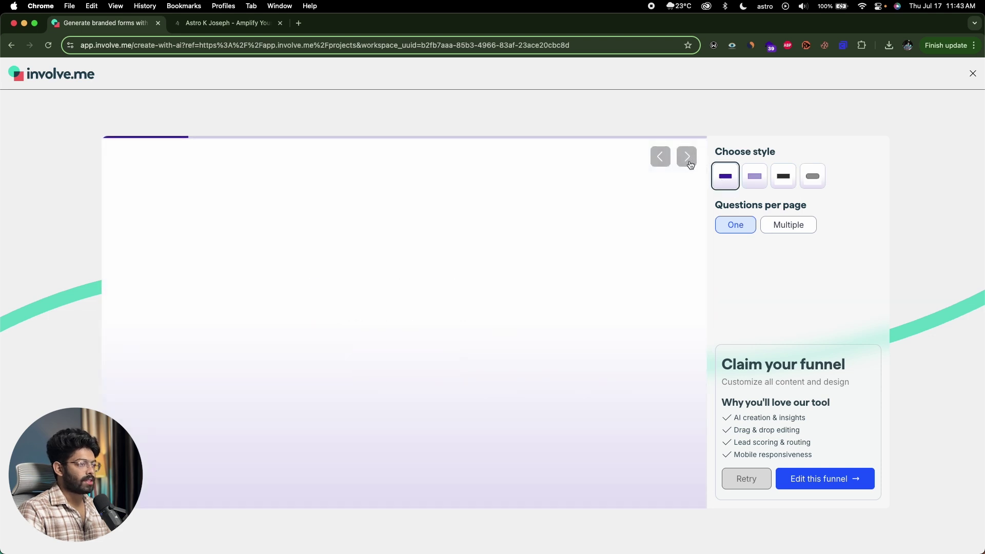
click(785, 228)
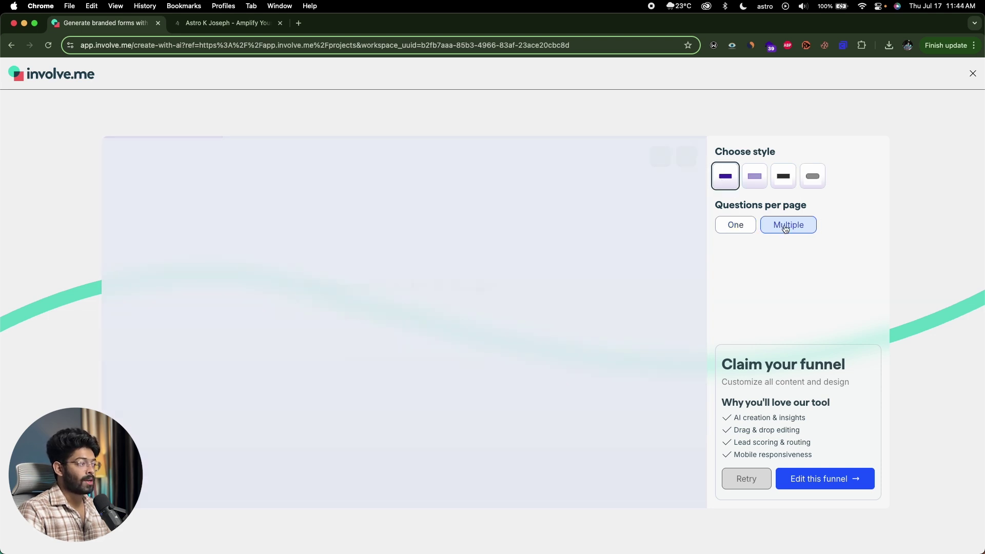
click(428, 362)
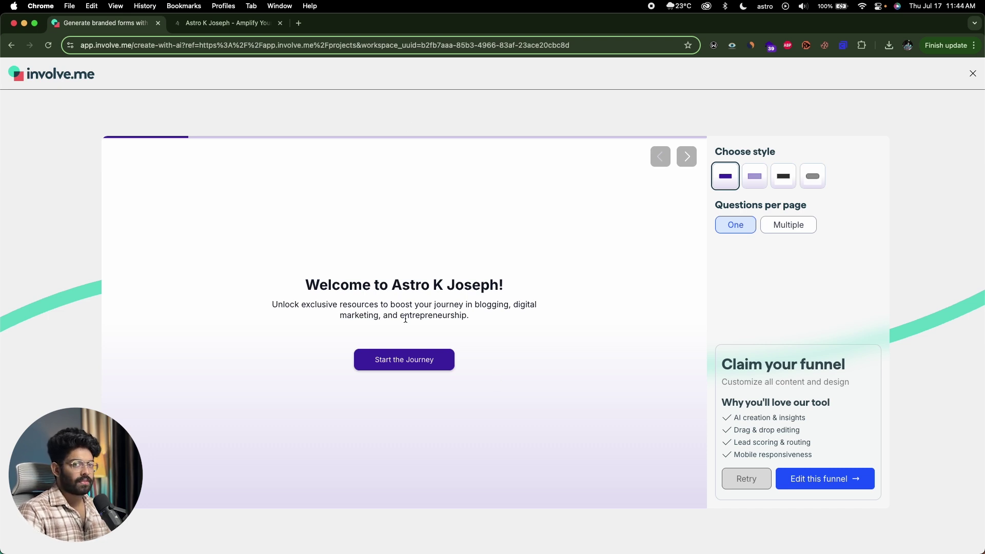
Add a final download-button request to the funnel description and regenerate it from astrokjoseph.com.
click(741, 481)
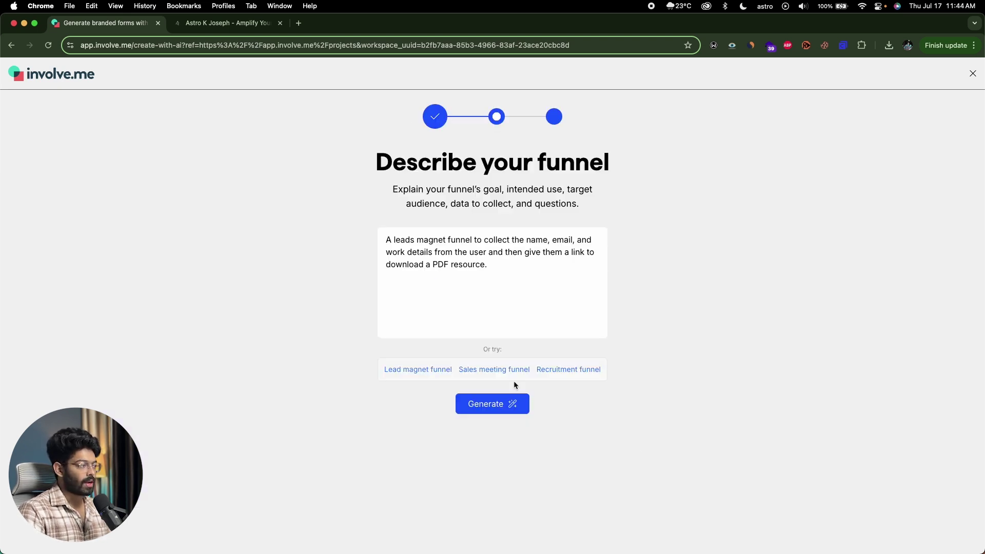
click(446, 253)
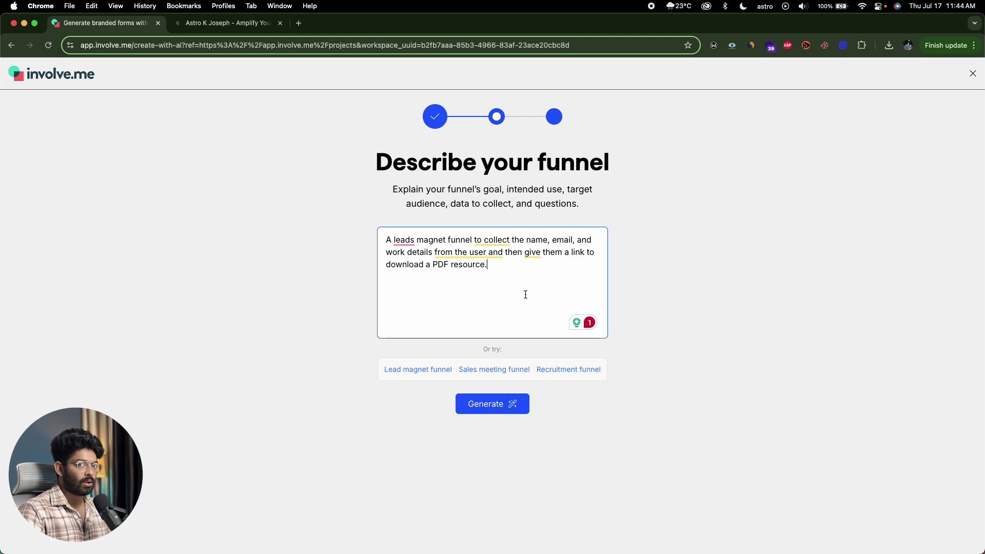
text(At the end we should show a download button to the user)
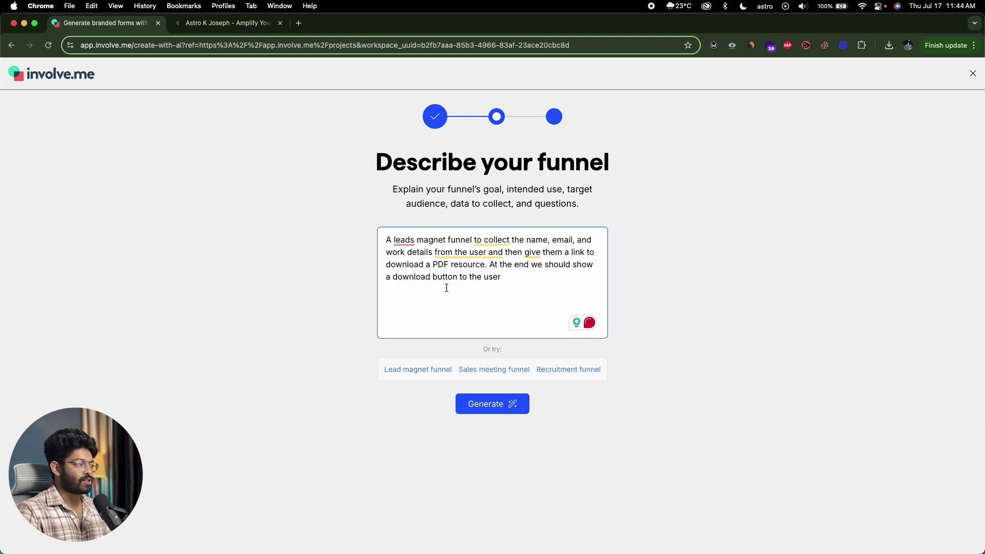
click(505, 405)
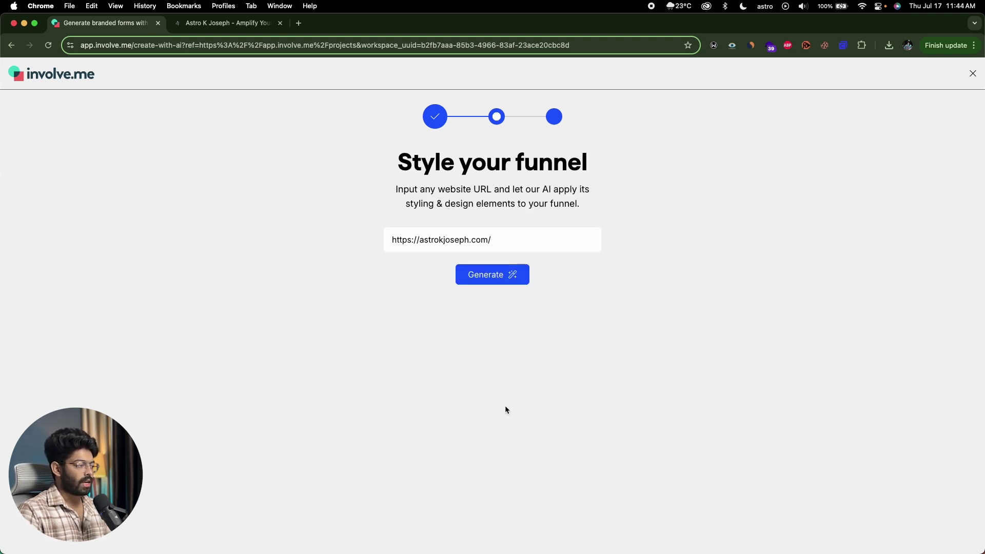
click(499, 276)
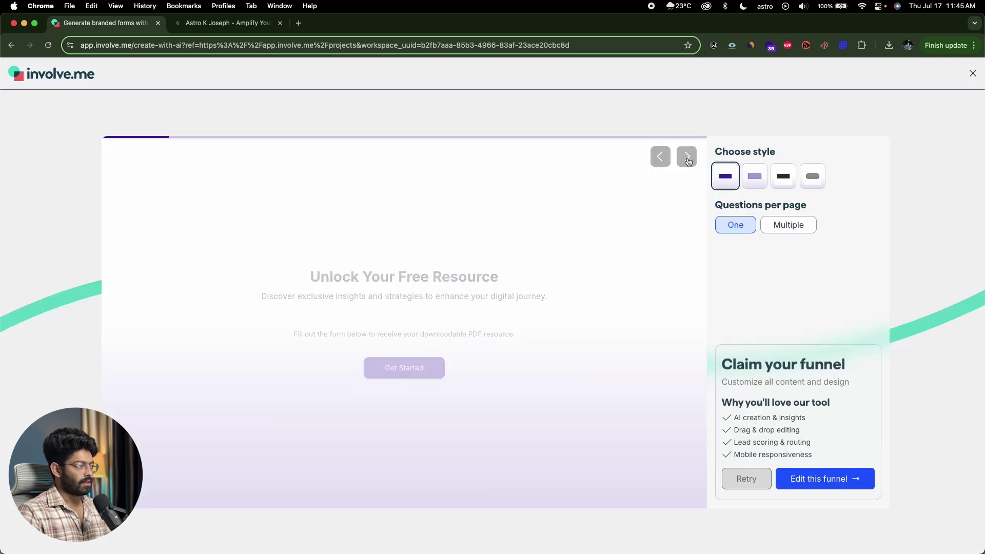
click(687, 156)
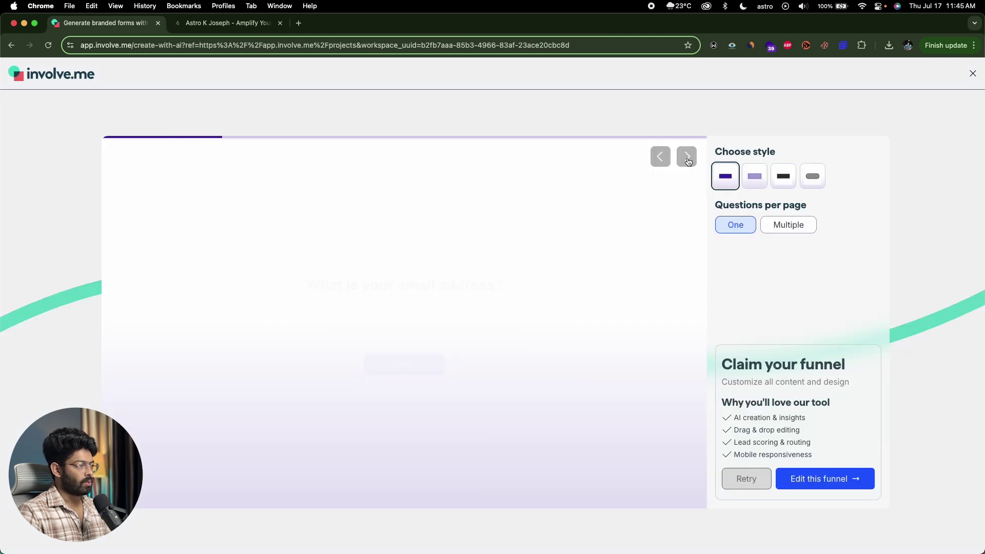
Click through the regenerated preview to the Download Your Resource thank-you page, then edit the funnel.
click(686, 156)
click(687, 157)
click(687, 156)
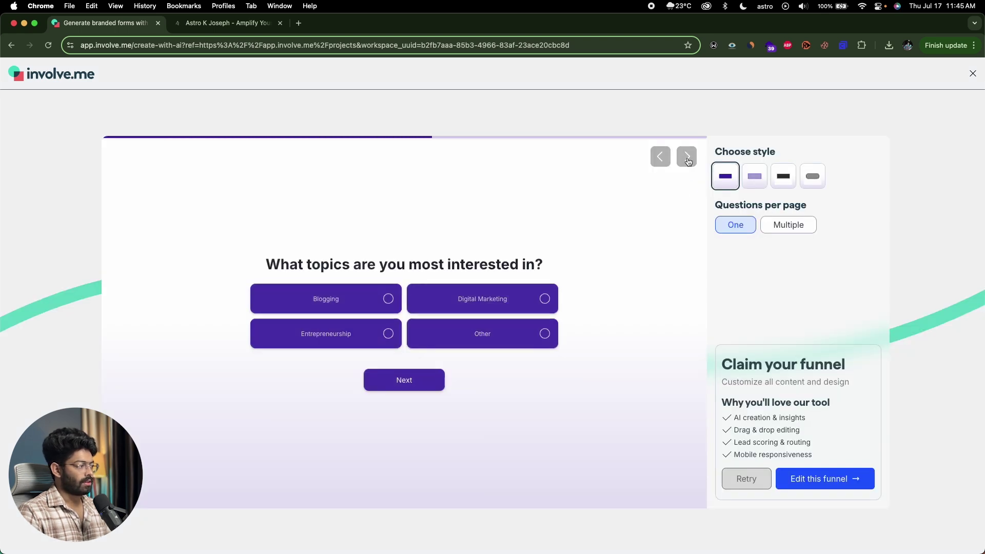
click(686, 157)
click(686, 156)
click(687, 157)
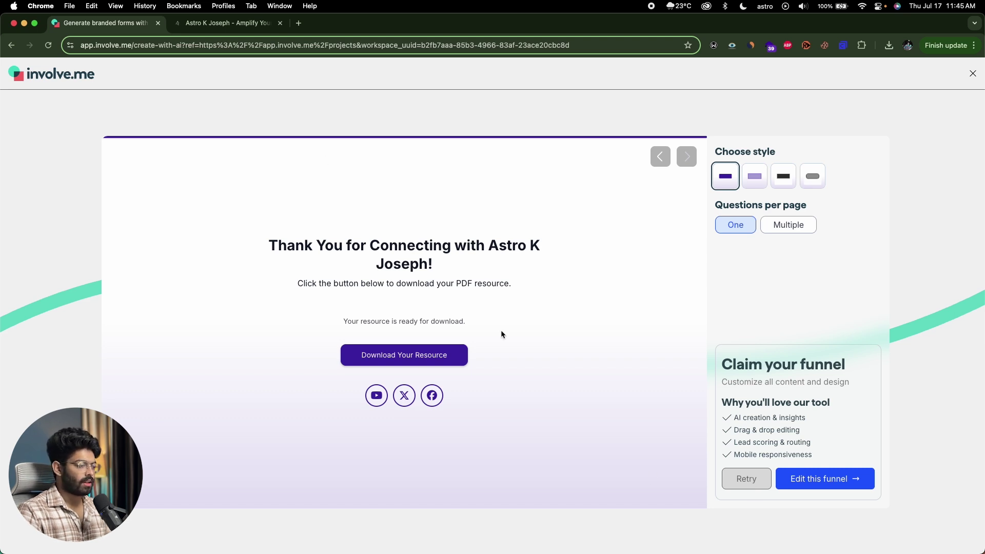
click(842, 478)
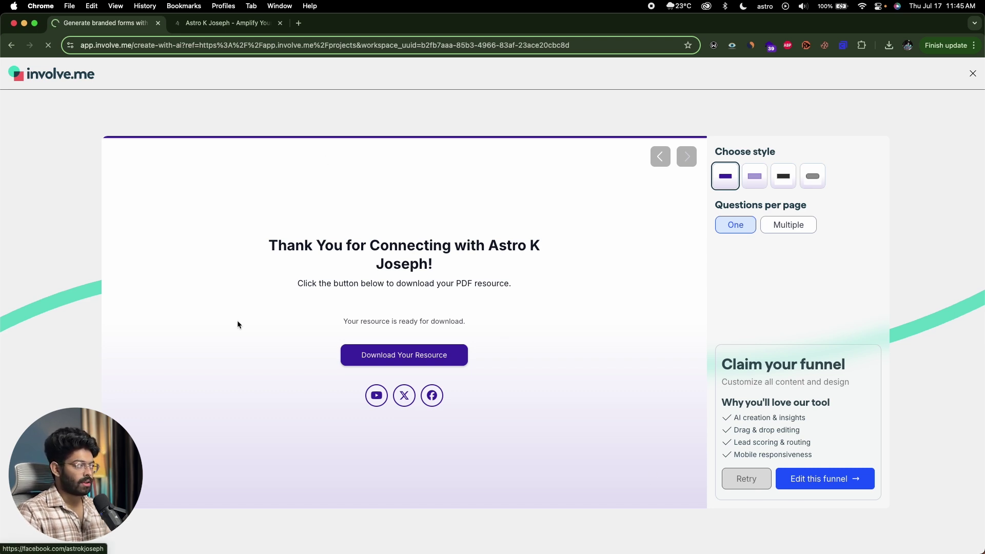
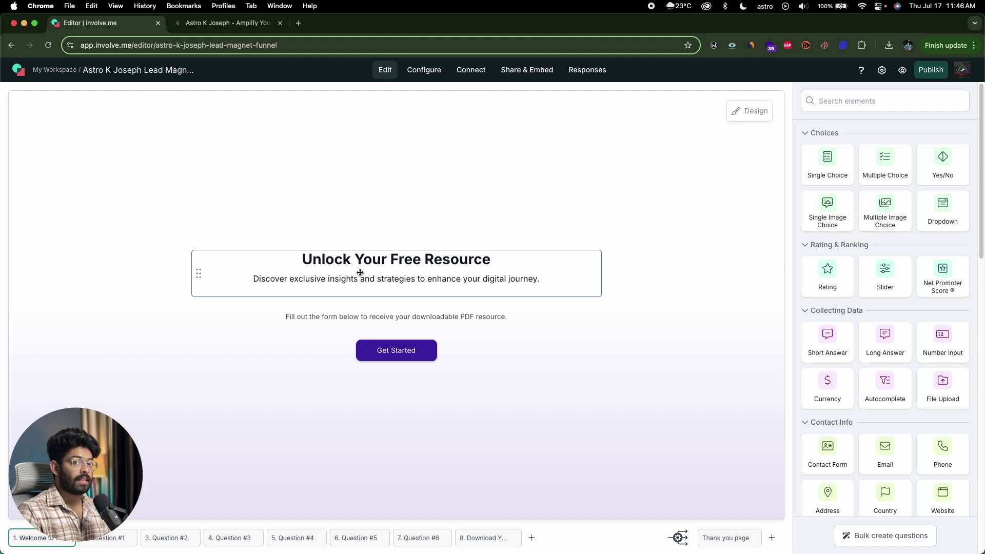
Move the welcome heading higher and rewrite it as 'Get Free Blogging Resource'.
drag(360, 272, 383, 234)
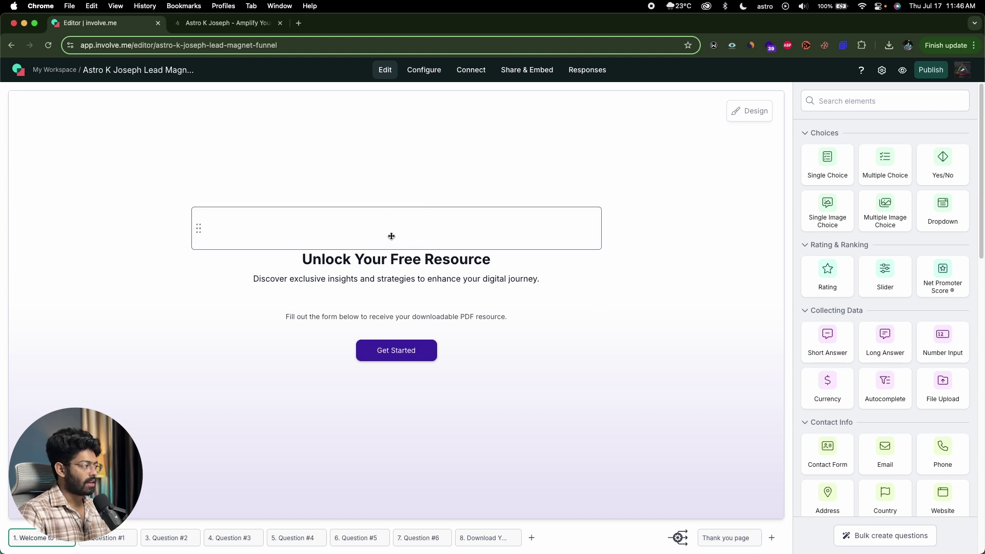
click(409, 259)
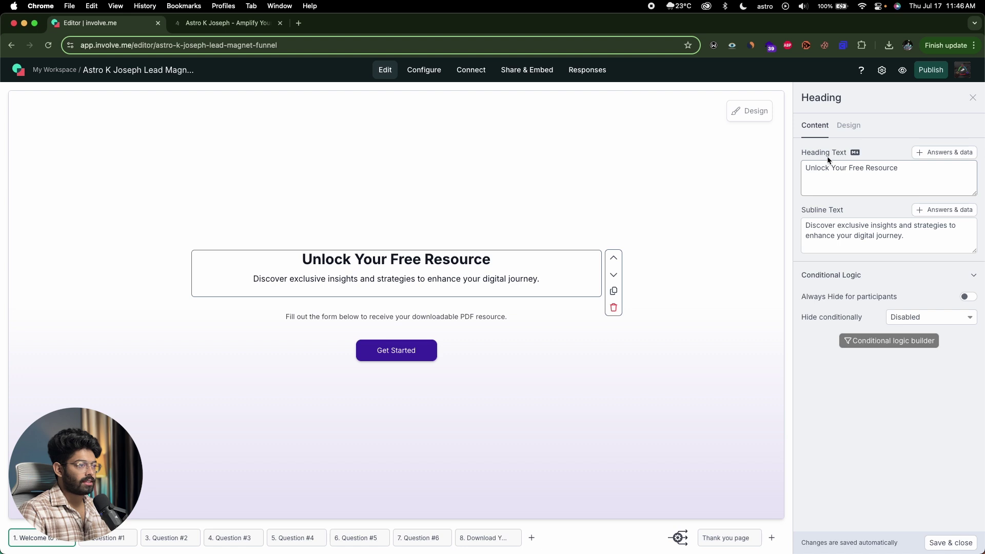
drag(916, 168, 805, 169)
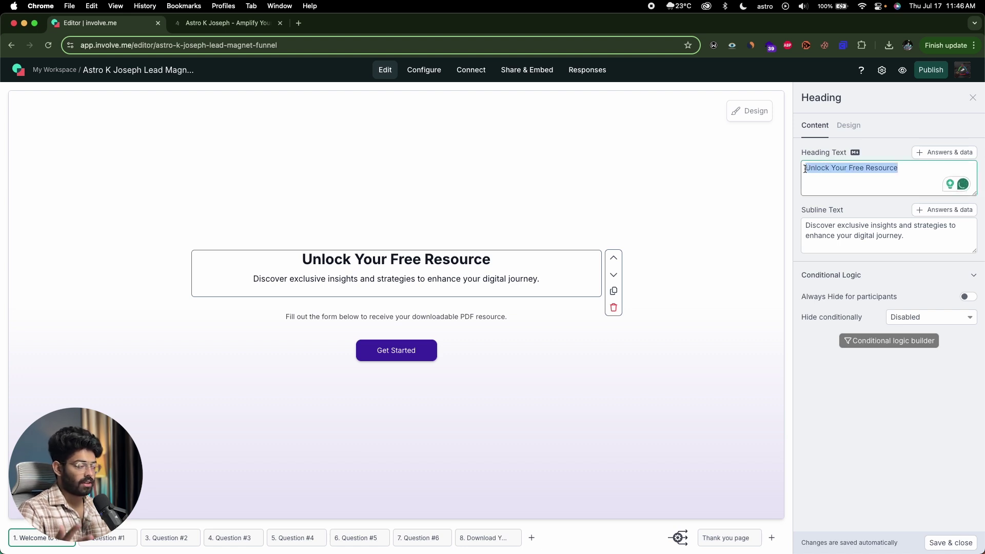
text(Get)
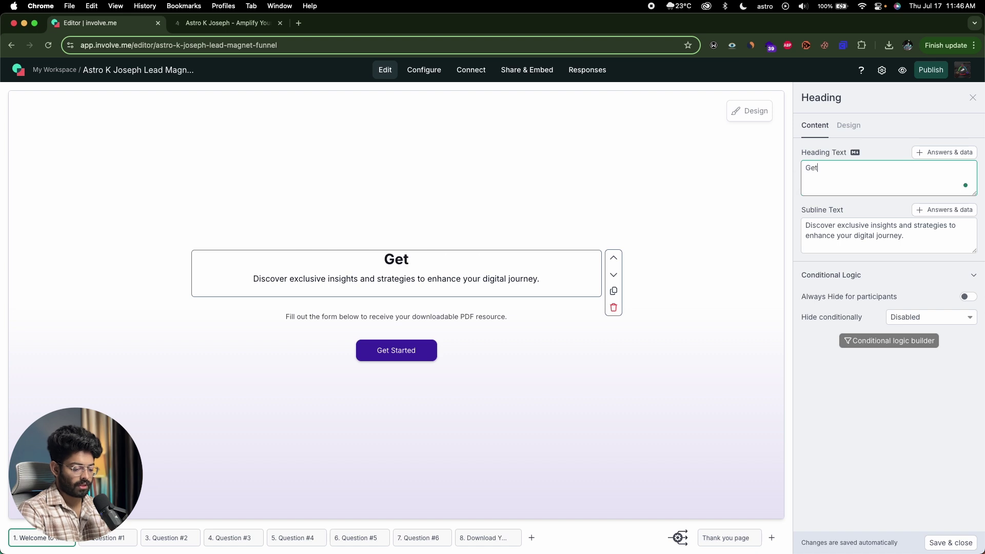
text( Free Bloggi)
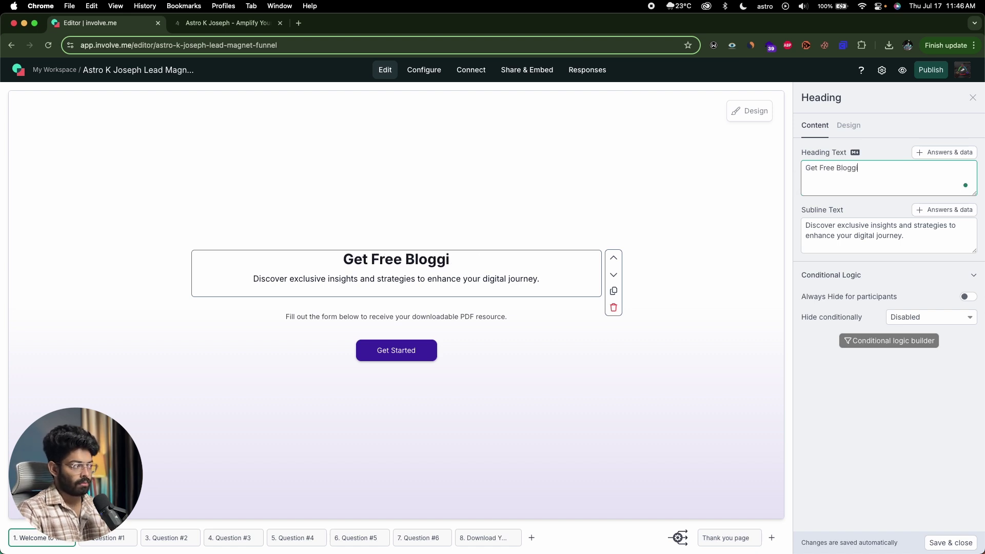
text(ng Resource)
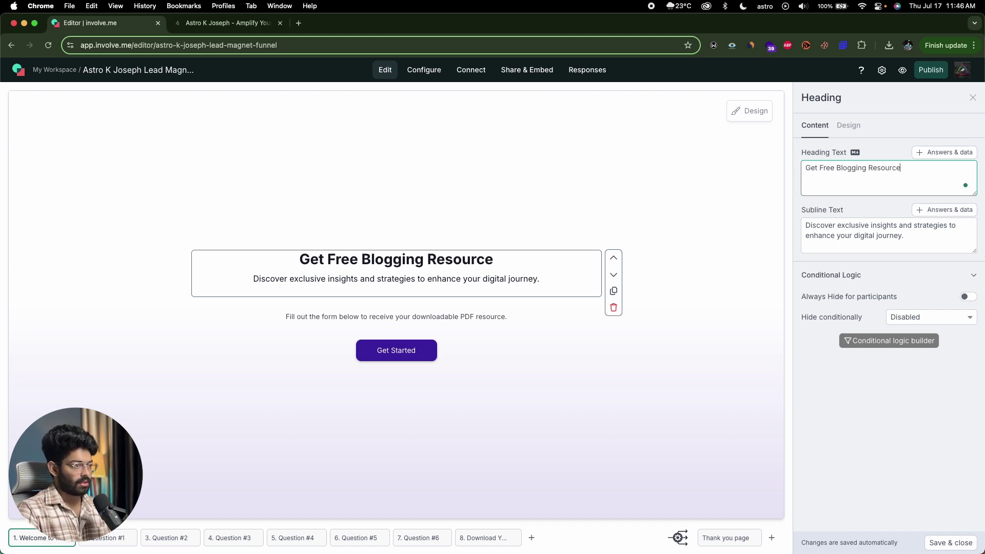
click(858, 234)
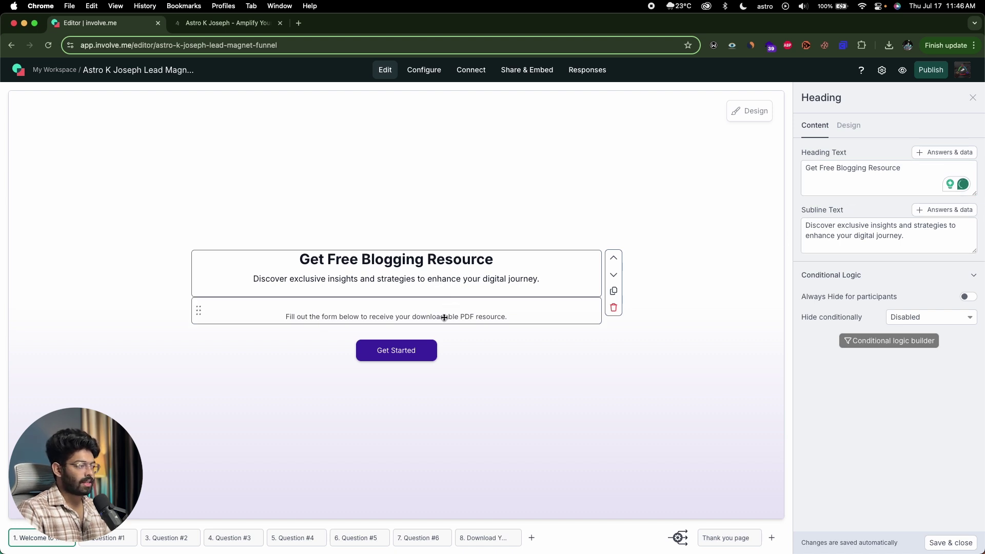
click(946, 277)
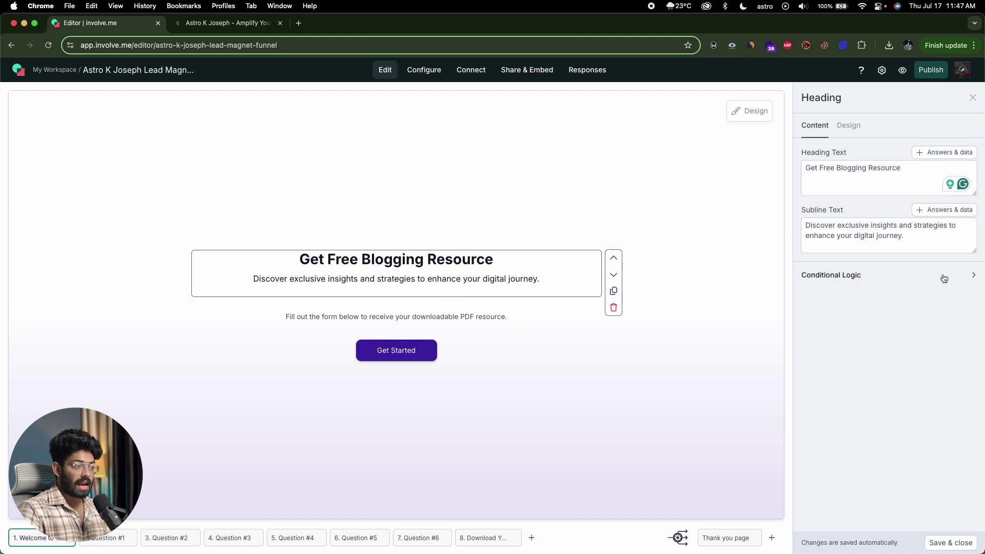
click(905, 276)
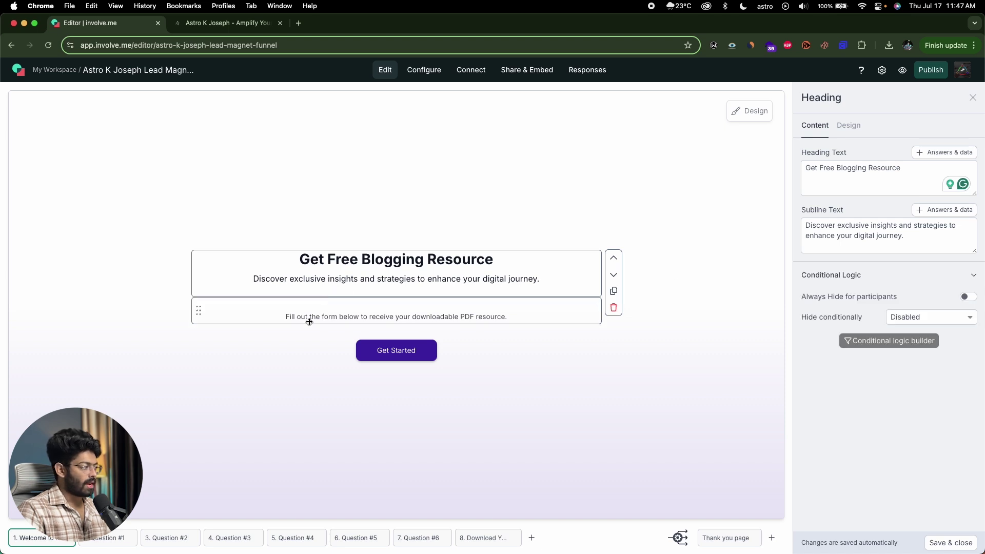
click(385, 353)
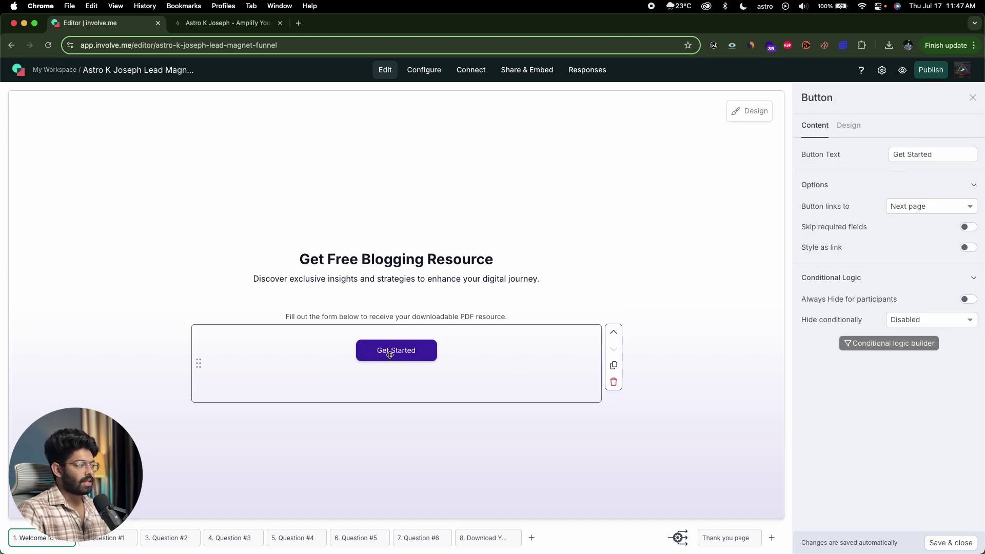
Give the Get Started button its own custom design with a bright #5825F2 background.
click(851, 129)
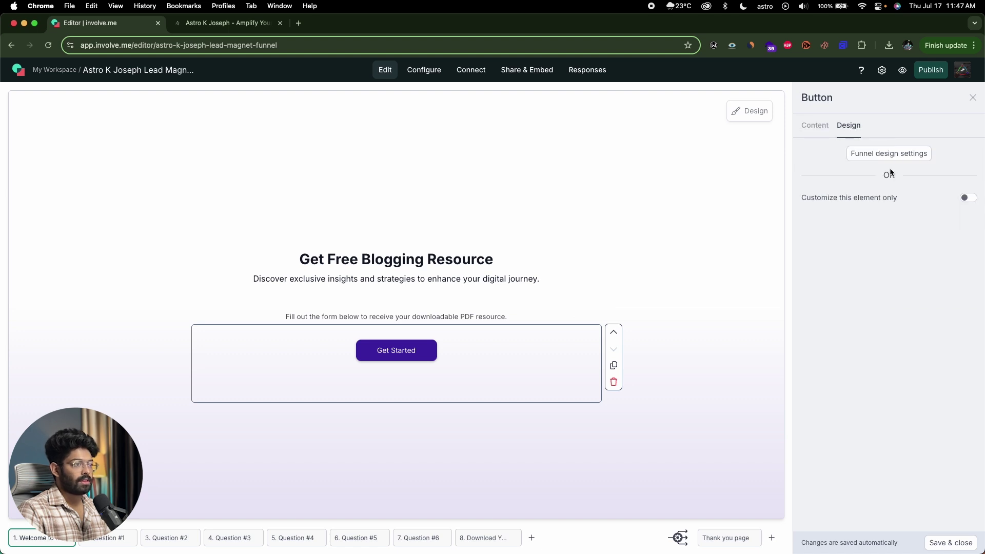
click(966, 200)
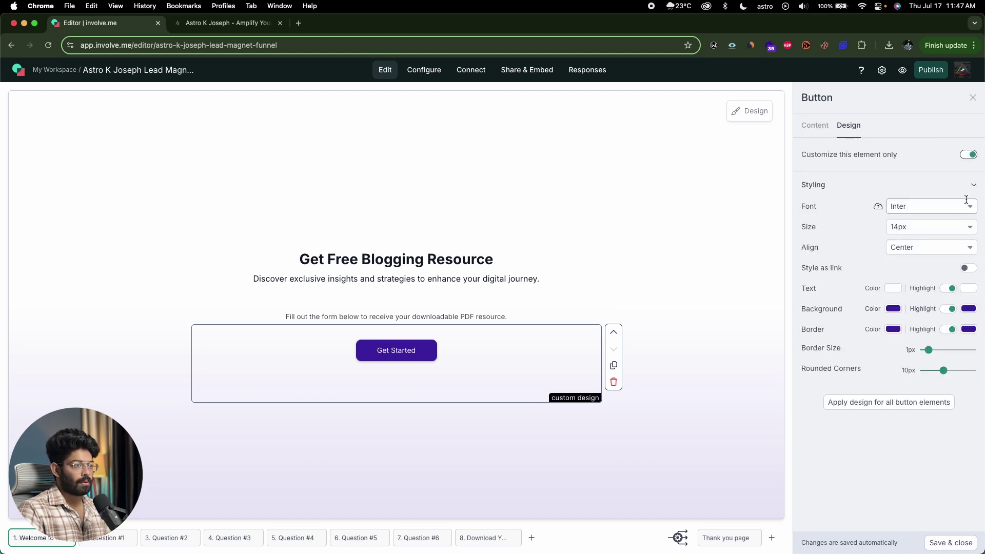
click(893, 311)
drag(875, 196, 891, 174)
click(897, 350)
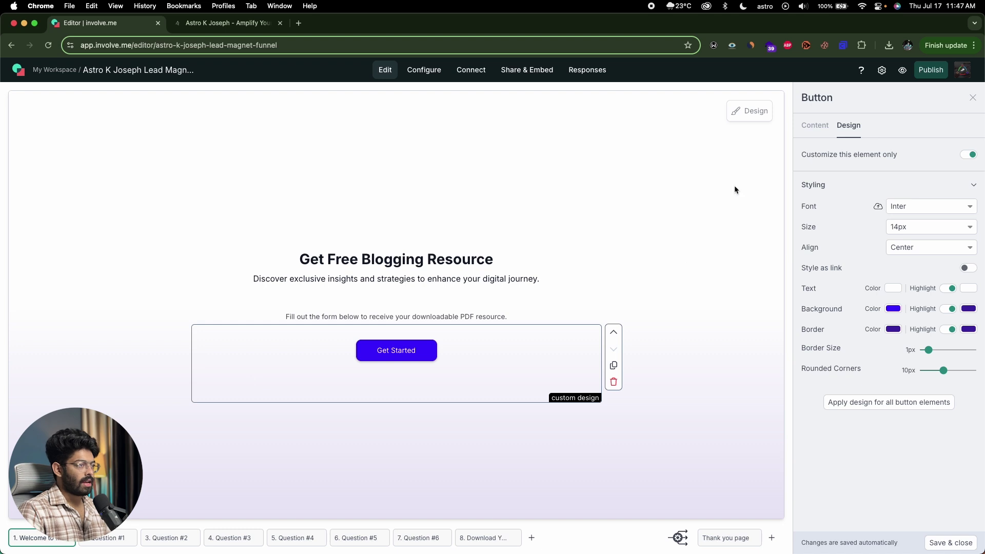
click(706, 188)
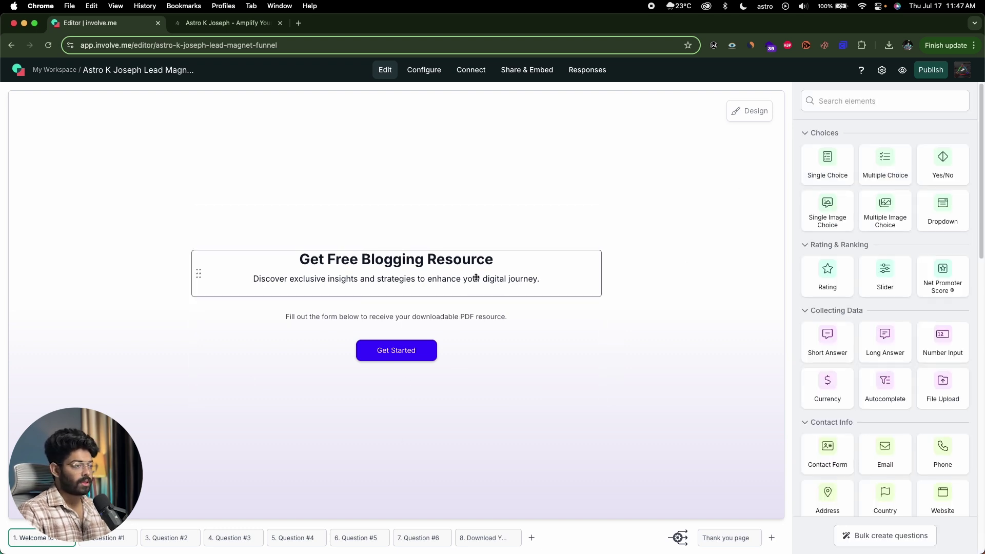
On Question #1, add a multiple choice question titled 'Select your goal' below the name field.
scroll(898, 228, down, 2)
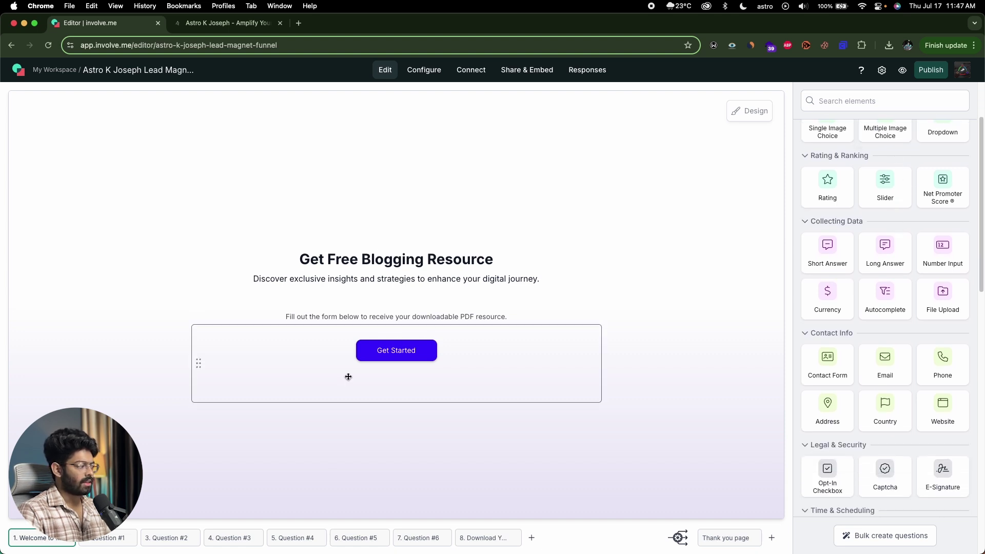
click(102, 541)
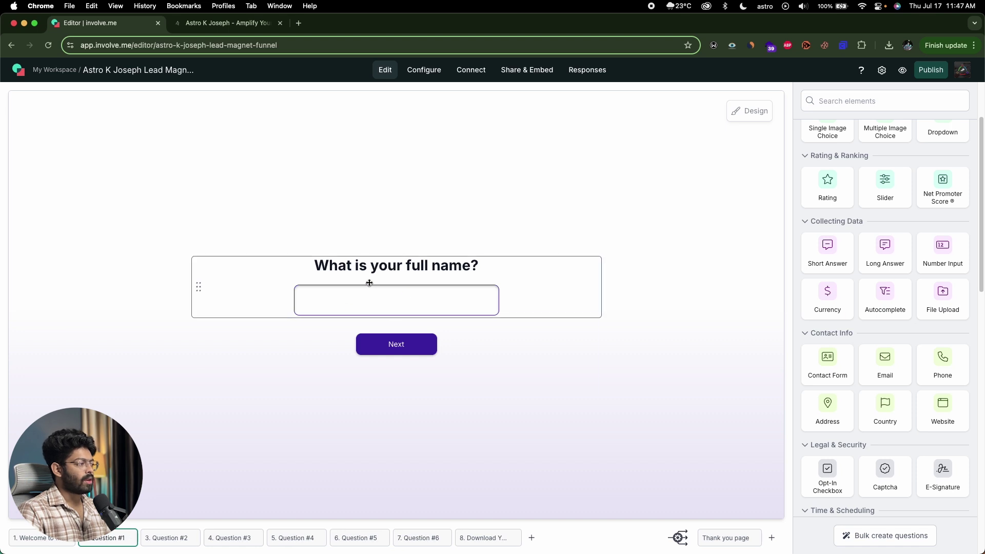
click(382, 271)
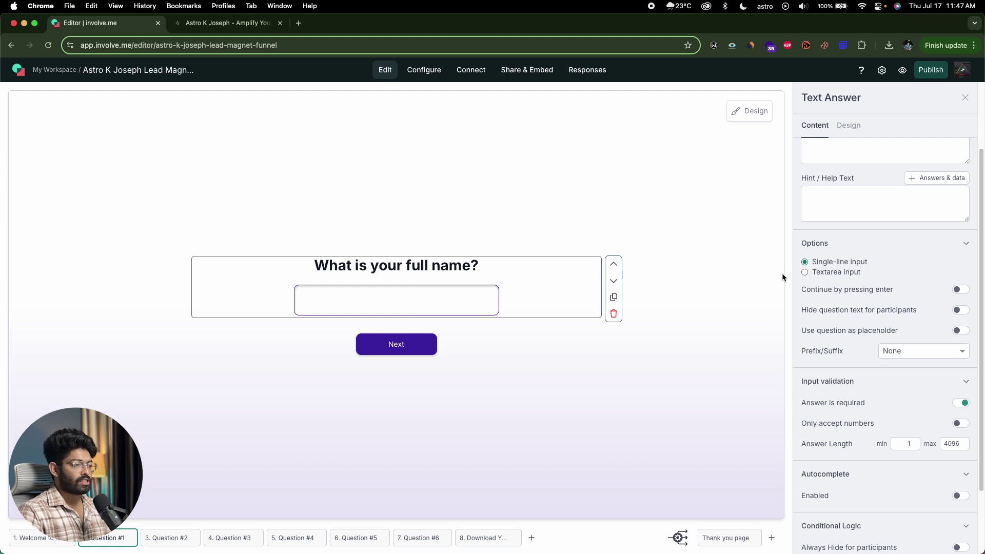
scroll(882, 231, up, 3)
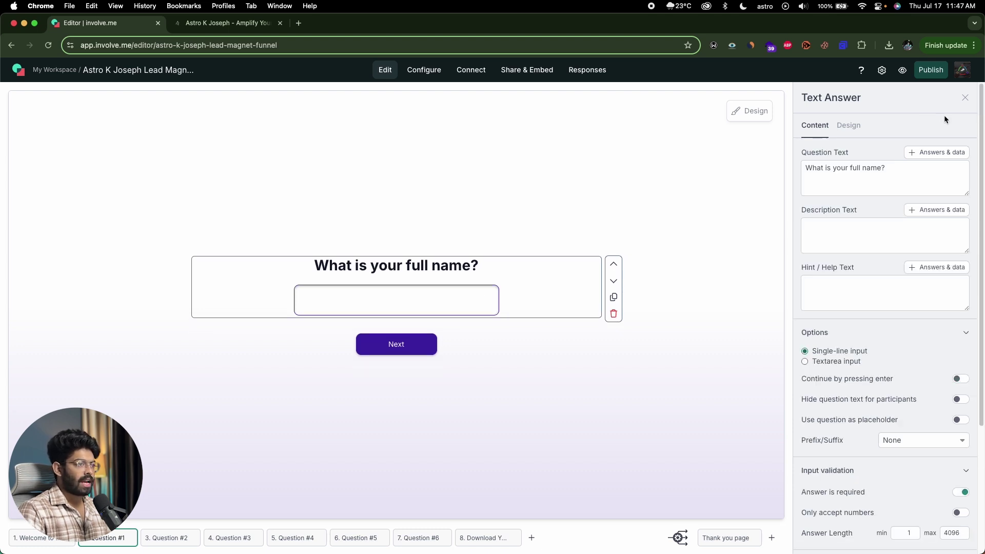
click(965, 98)
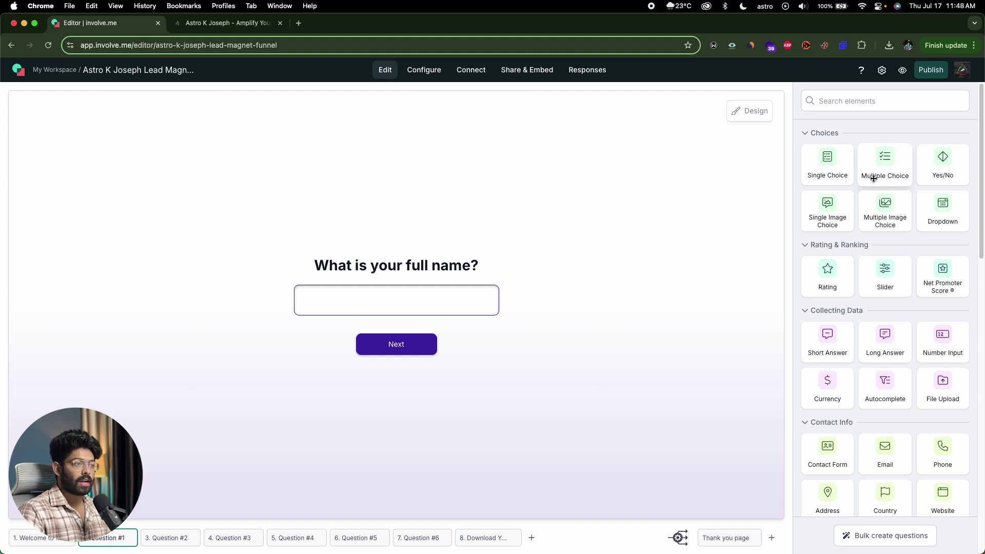
drag(888, 162, 456, 329)
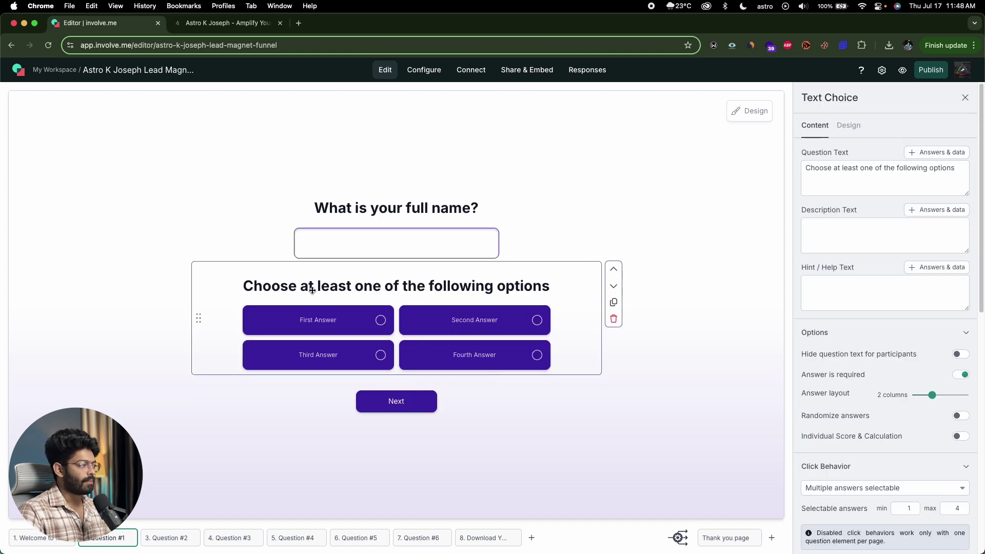
triple_click(878, 174)
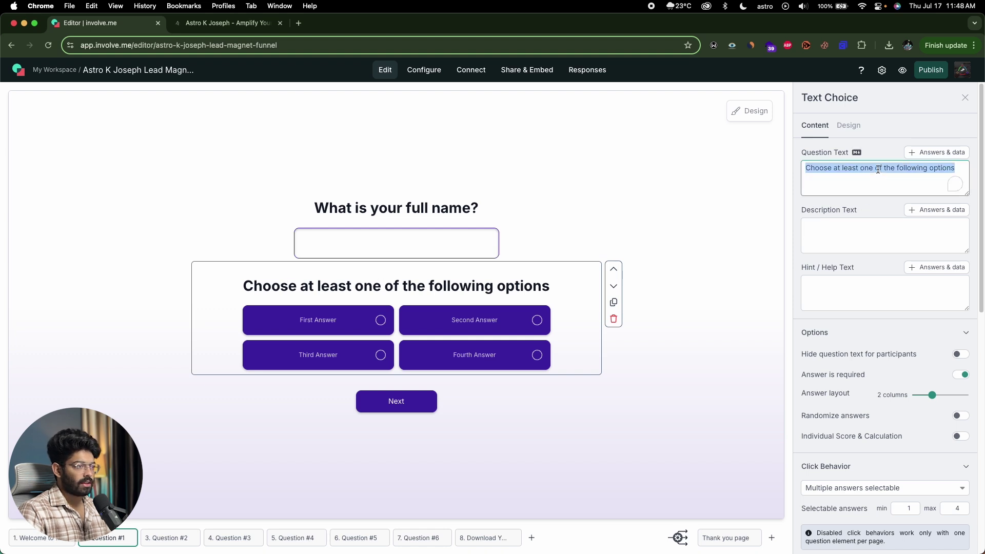
text(Select your goal)
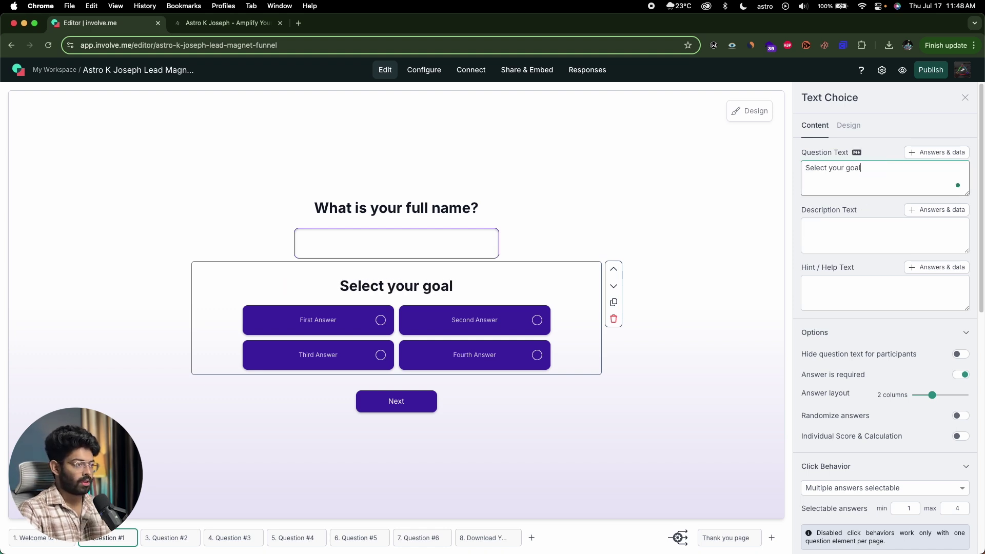
click(851, 239)
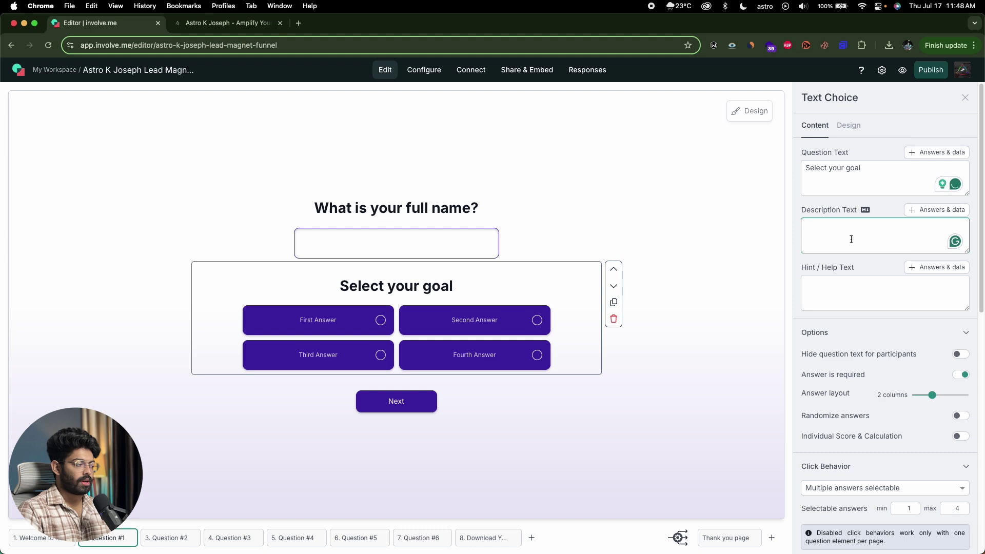
Set the answers to Increase traffic, Learn more about blogging, Learn SEO and Ads, Just browsing.
scroll(872, 338, down, 5)
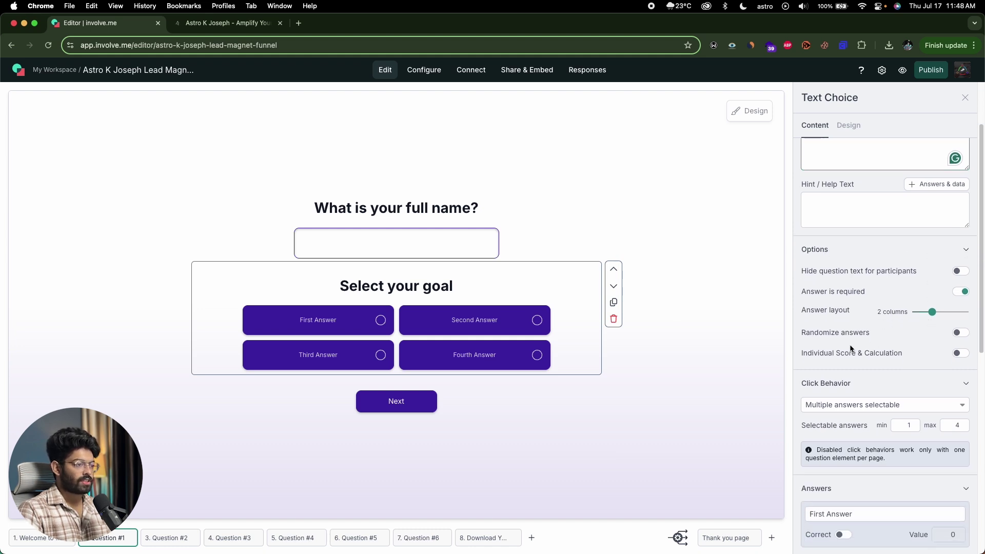
scroll(870, 346, down, 4)
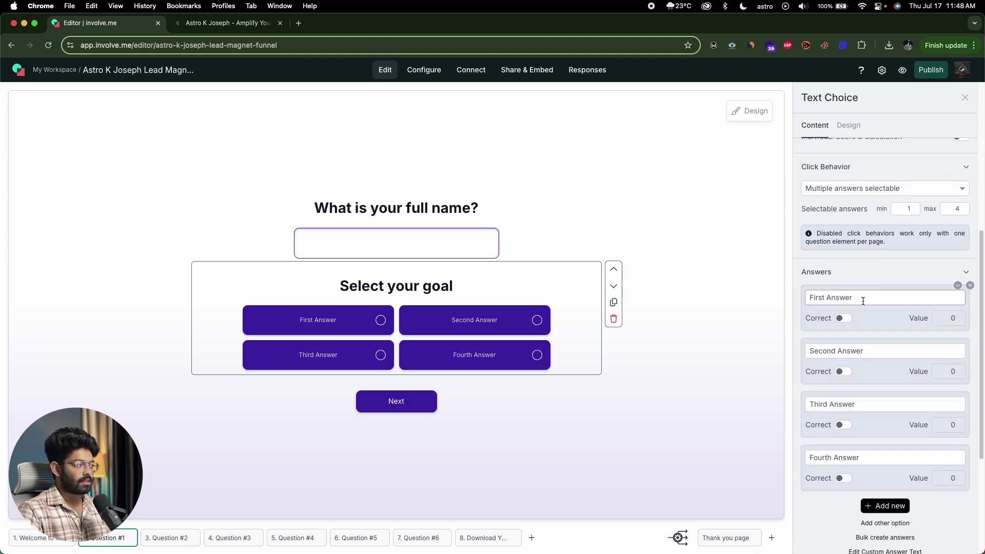
triple_click(863, 301)
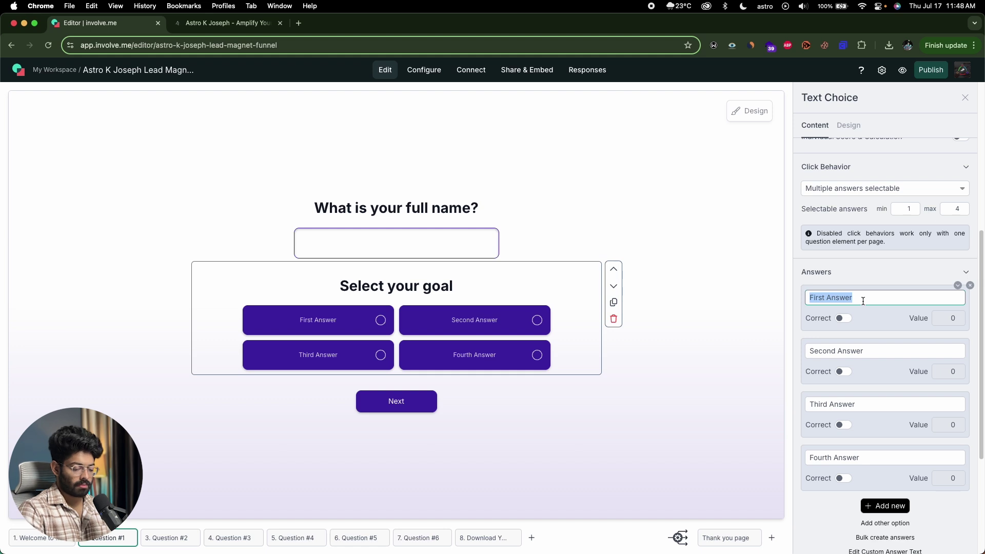
text(Increase traffic)
triple_click(835, 350)
text(Learn more about blogging)
triple_click(840, 404)
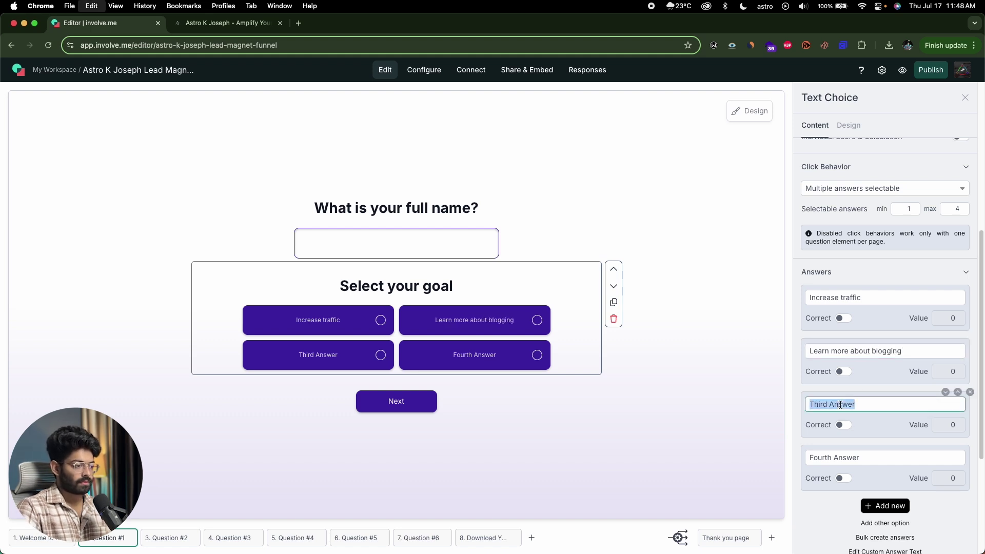
text(Learn SEO and Ads)
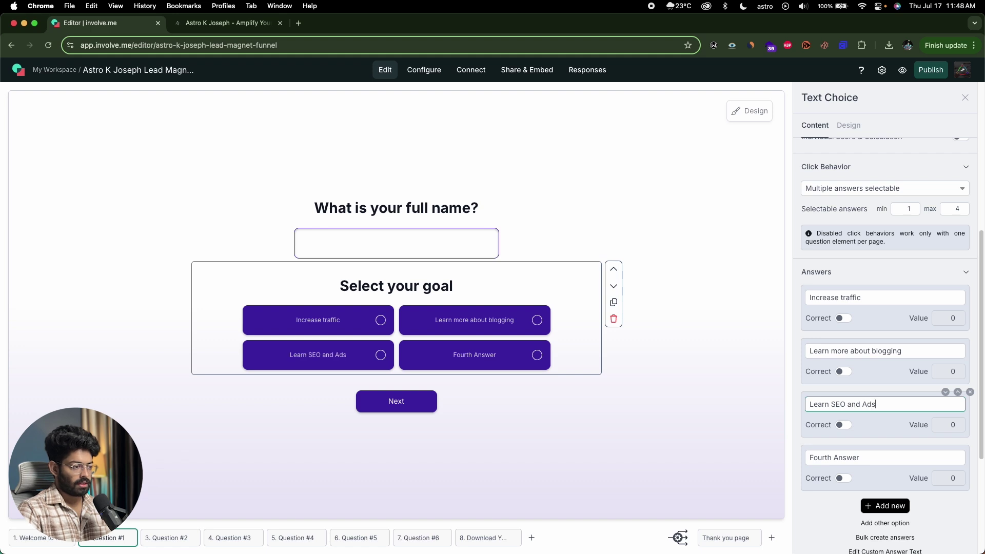
triple_click(842, 457)
text(J)
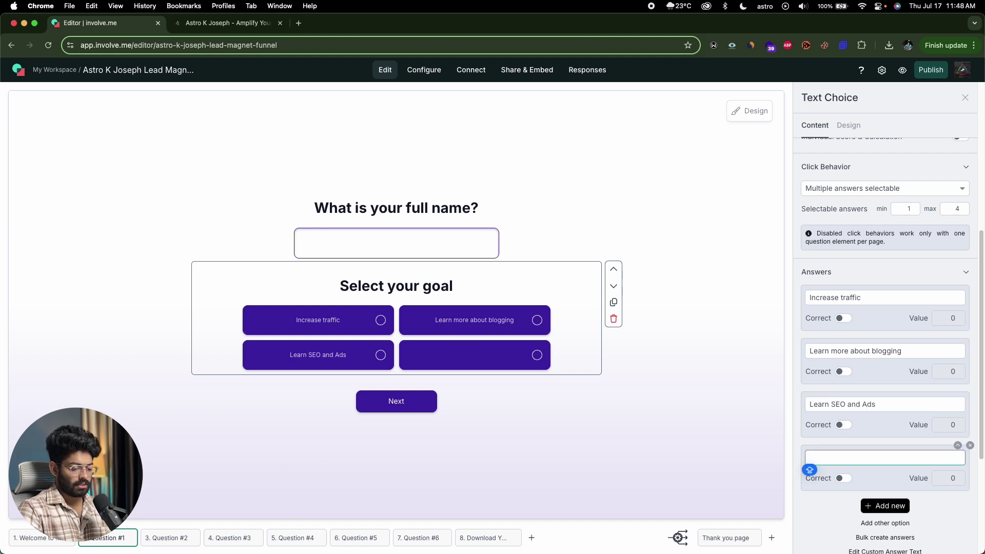
text(ust browsing)
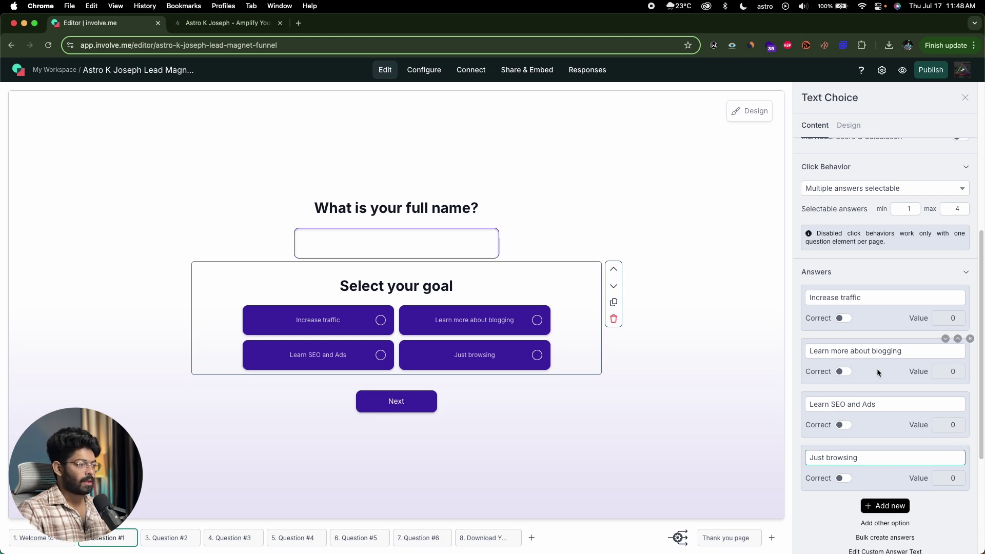
click(964, 98)
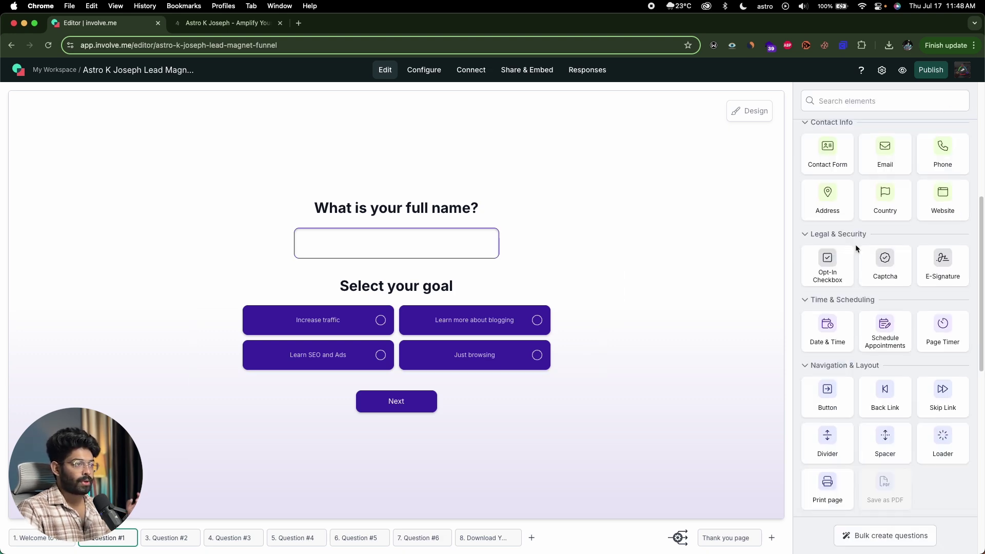
Open the settings of the email address question on Question #2.
scroll(827, 329, down, 10)
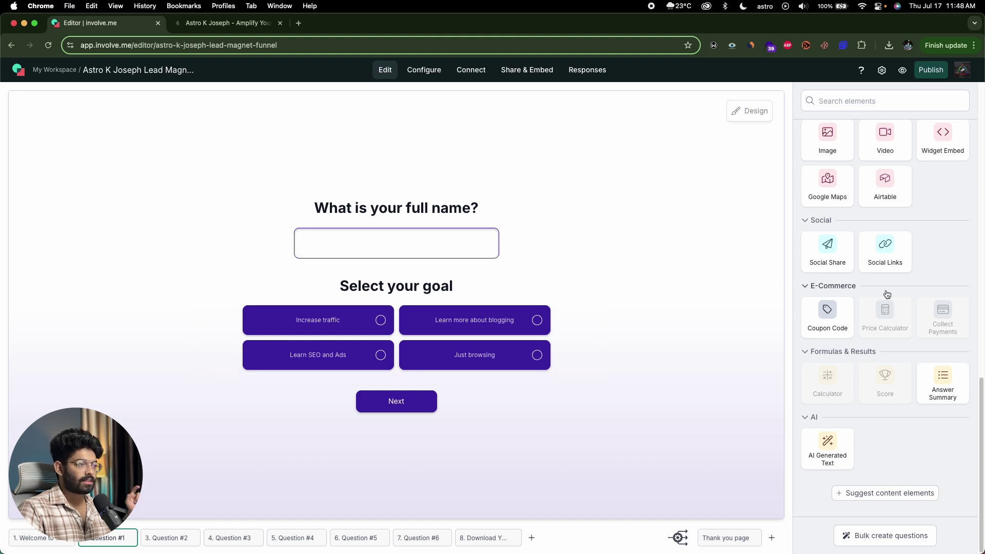
scroll(887, 293, up, 10)
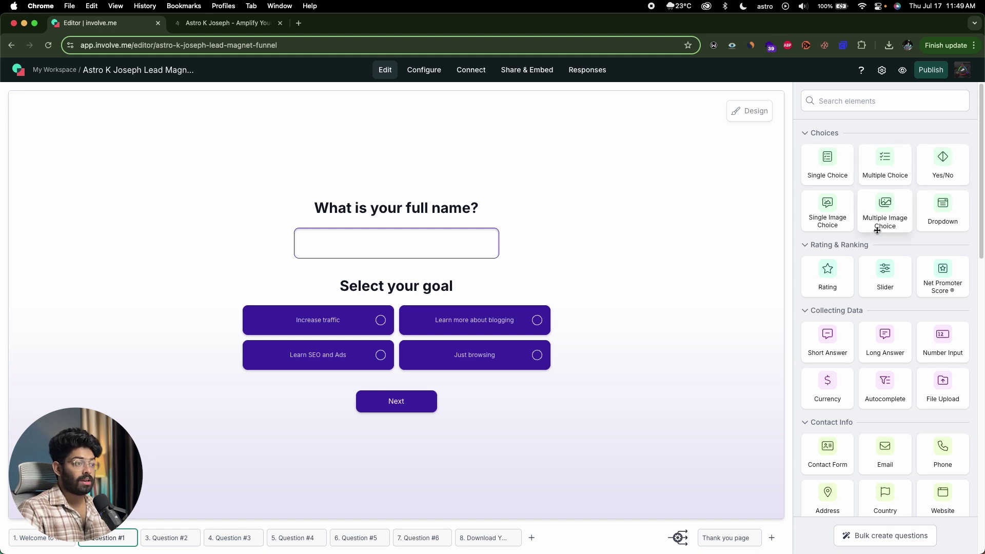
scroll(842, 224, down, 2)
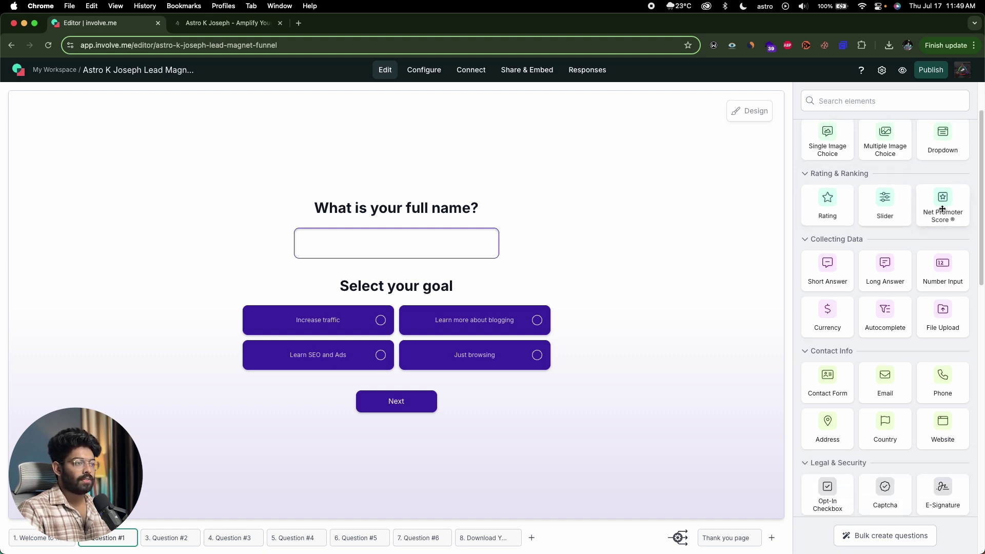
scroll(866, 246, down, 3)
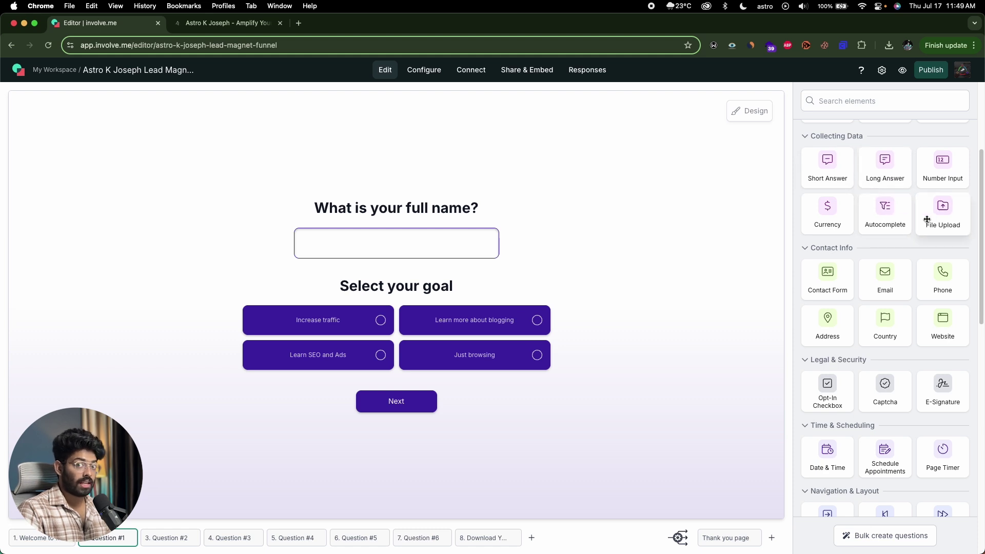
scroll(872, 251, down, 2)
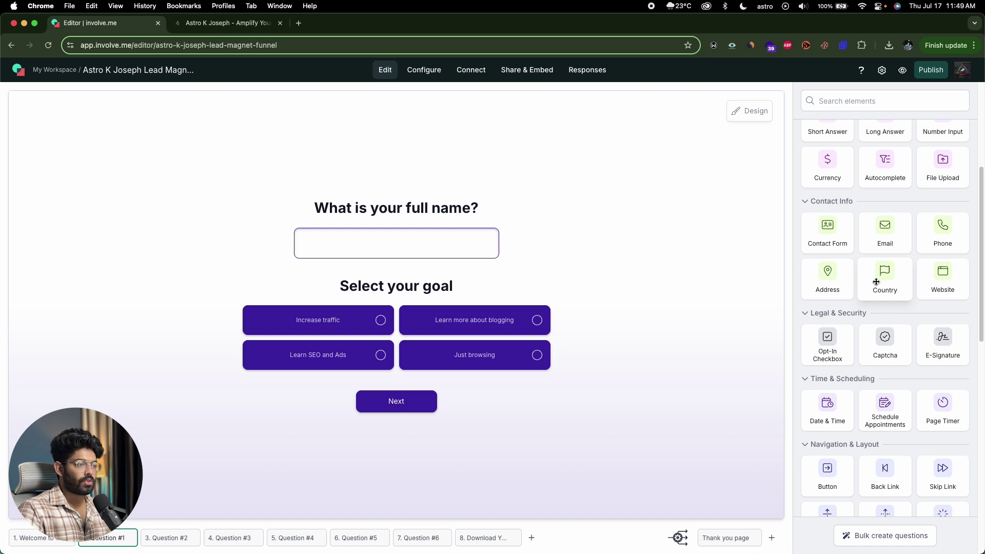
scroll(876, 282, down, 3)
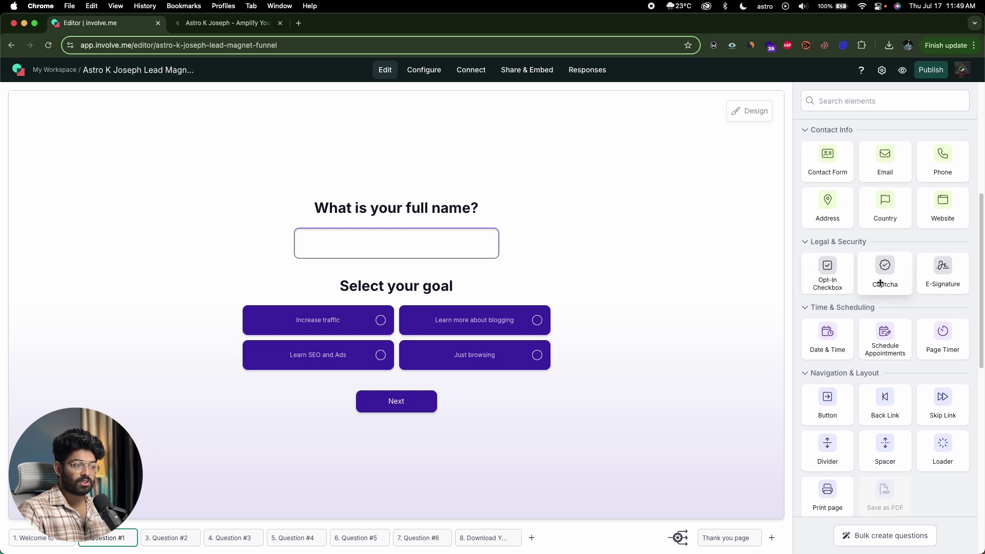
scroll(880, 283, down, 7)
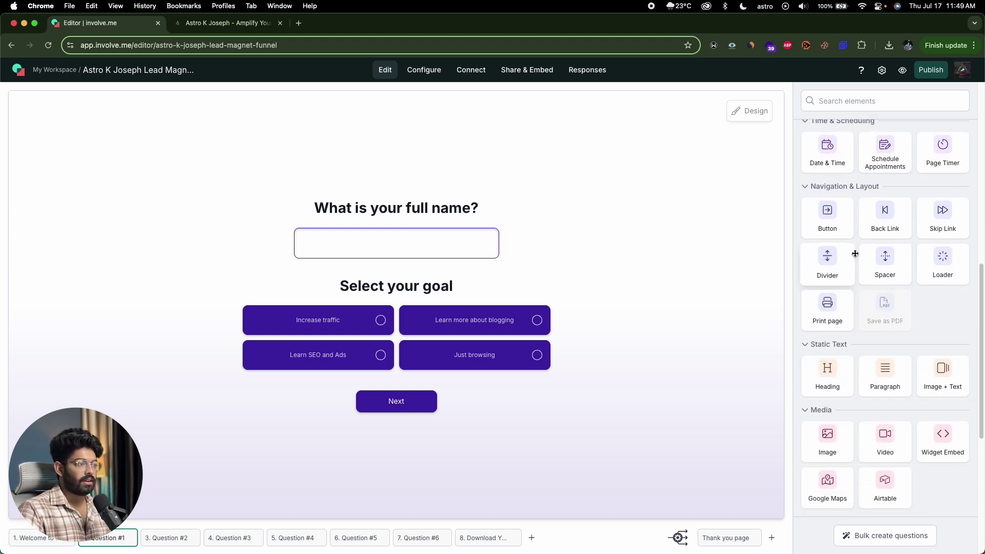
scroll(885, 241, down, 6)
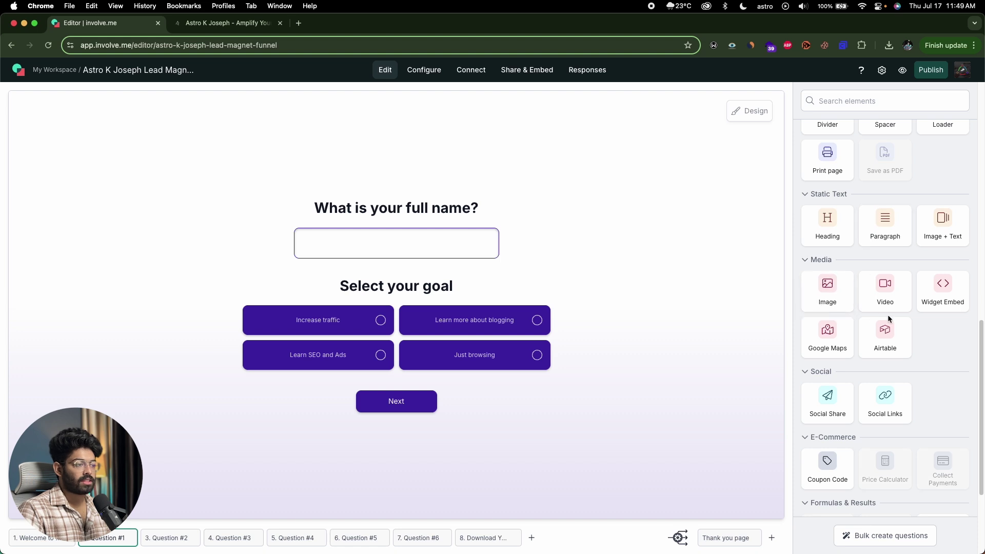
scroll(889, 318, down, 6)
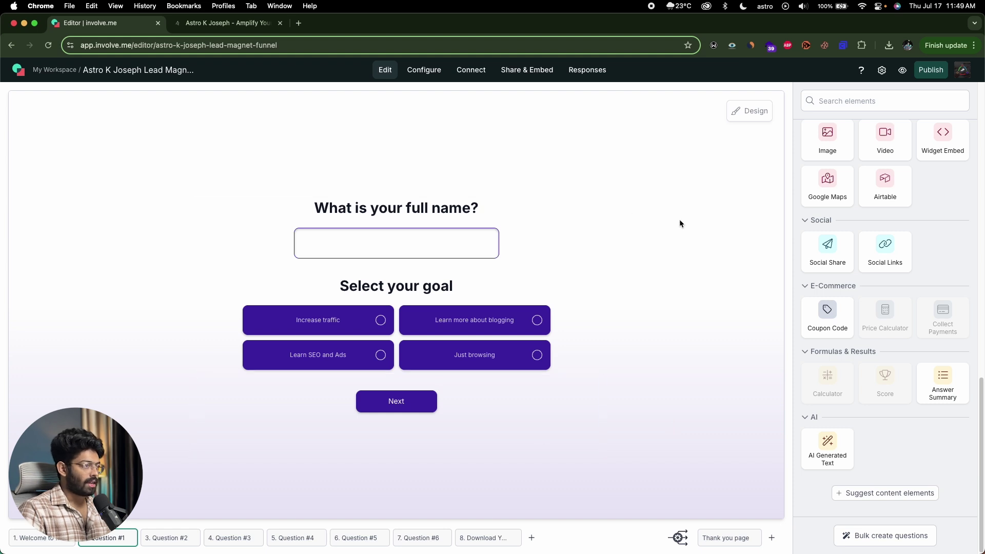
click(165, 537)
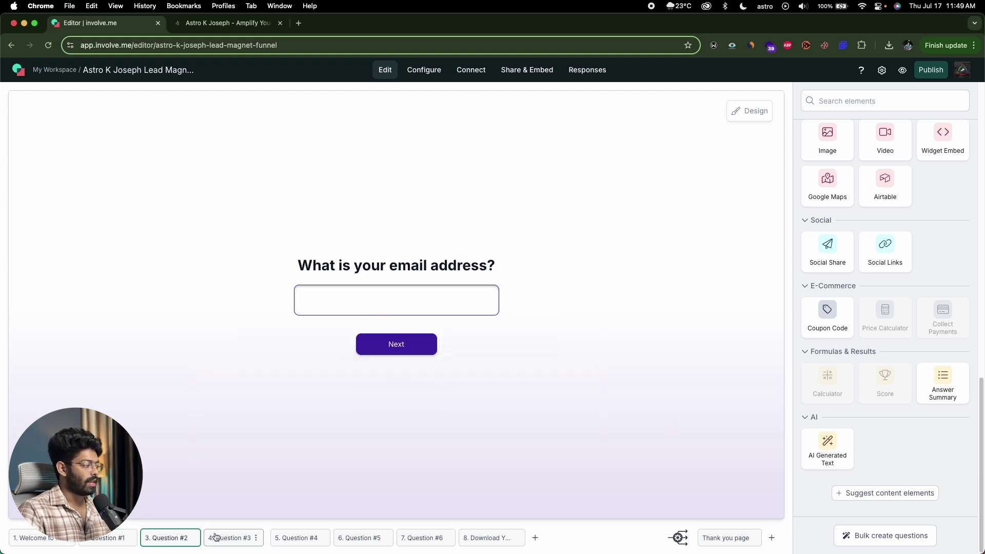
click(411, 272)
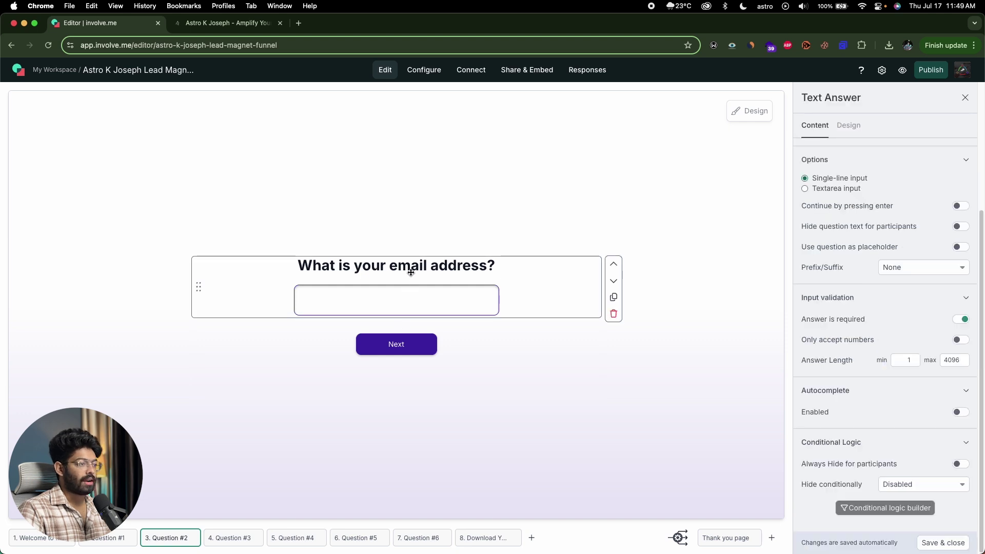
Add the description 'Enter your work email only!' beneath the email question.
scroll(859, 171, up, 5)
click(855, 231)
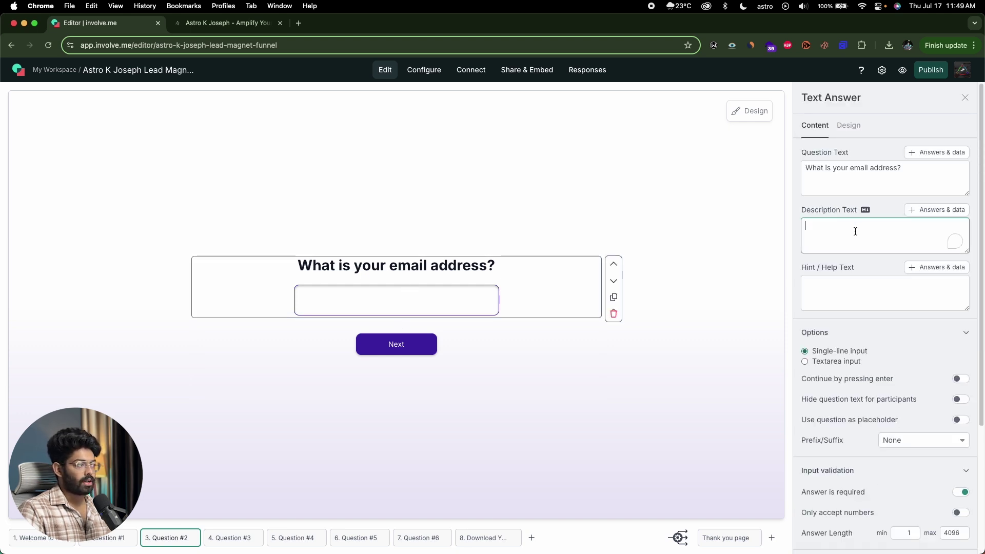
text(Enter y)
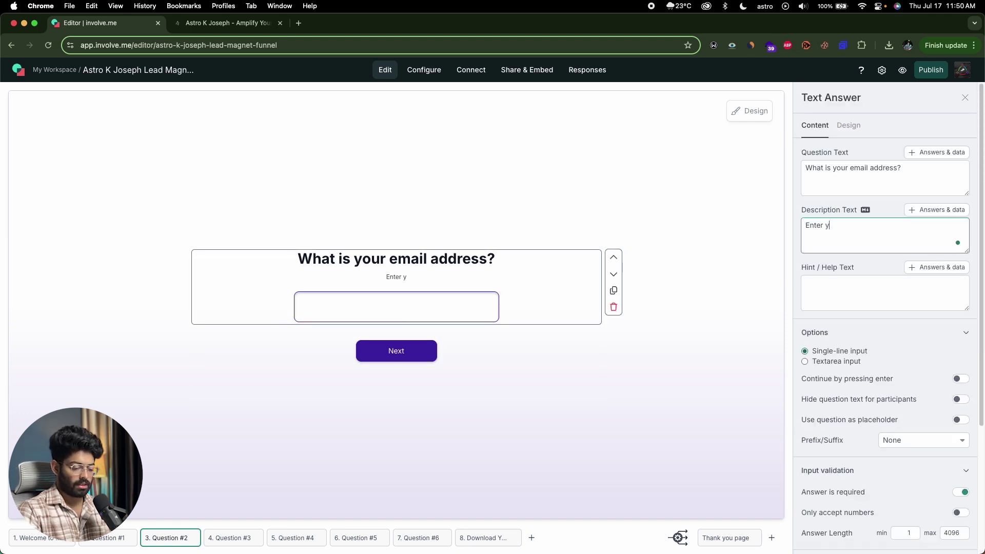
text(our work email onl)
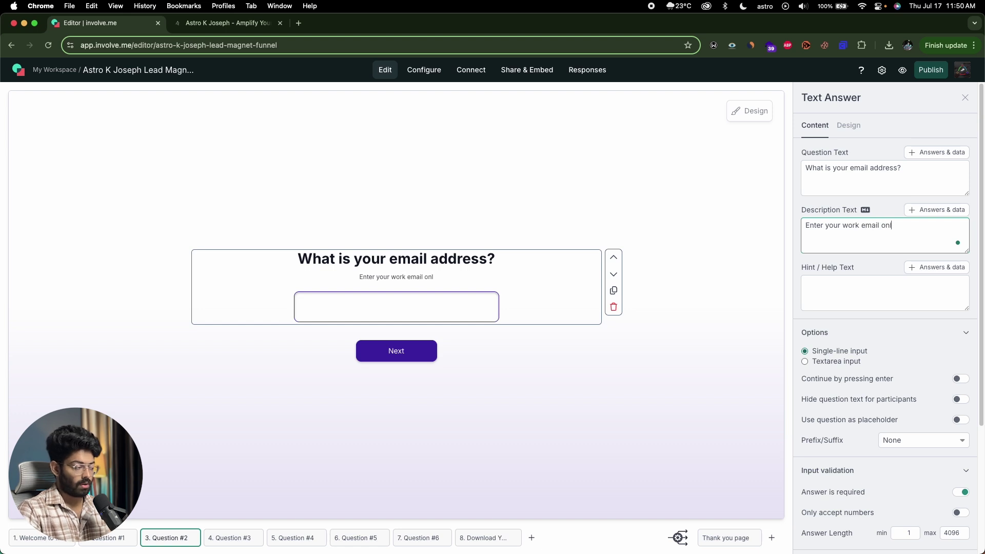
text(y!)
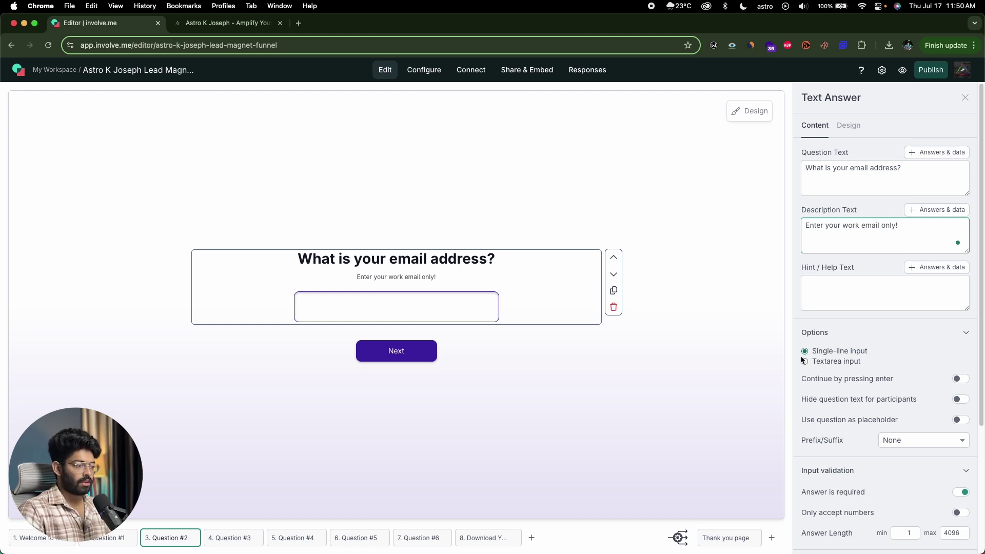
scroll(854, 239, down, 4)
click(456, 376)
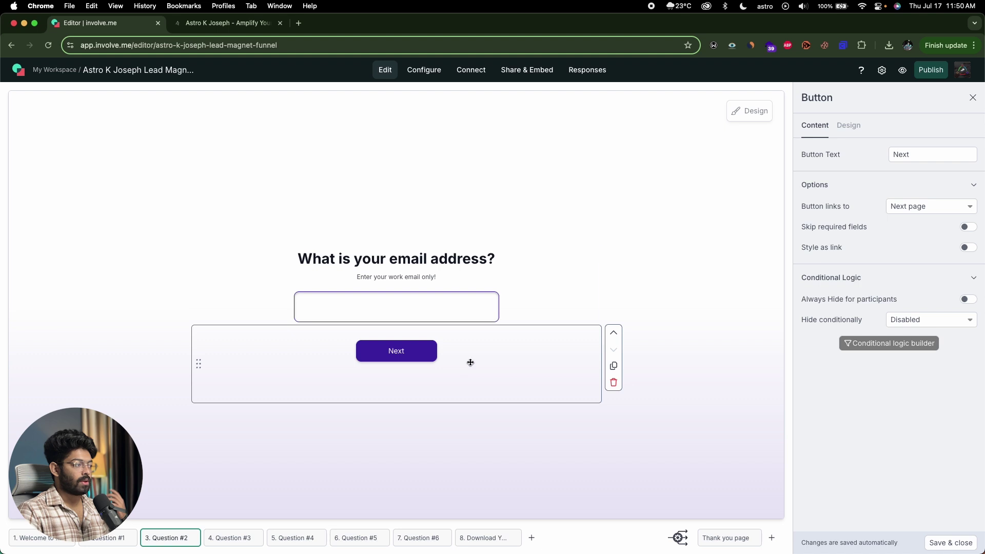
click(305, 282)
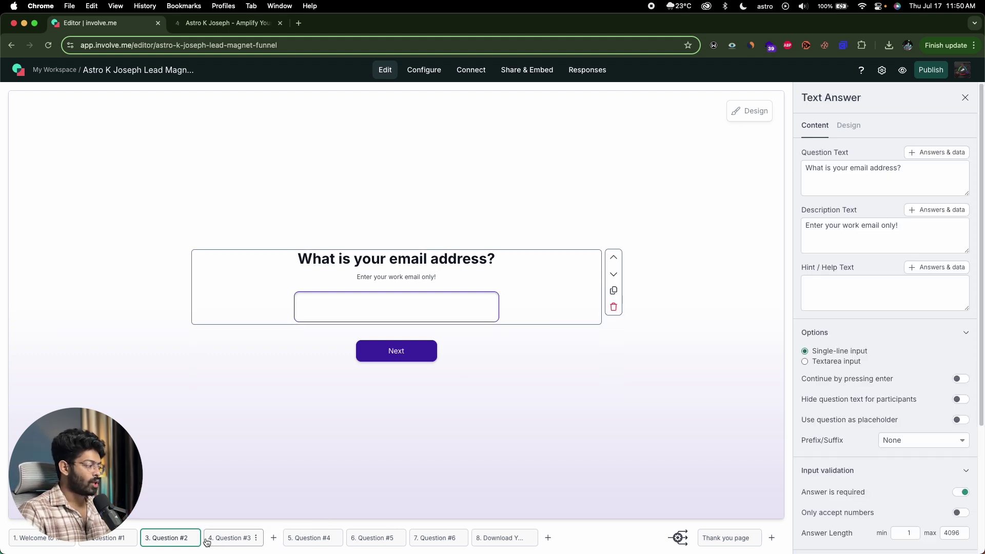
Insert a new page with a trial star rating and move it between Question #6 and the download page.
click(272, 540)
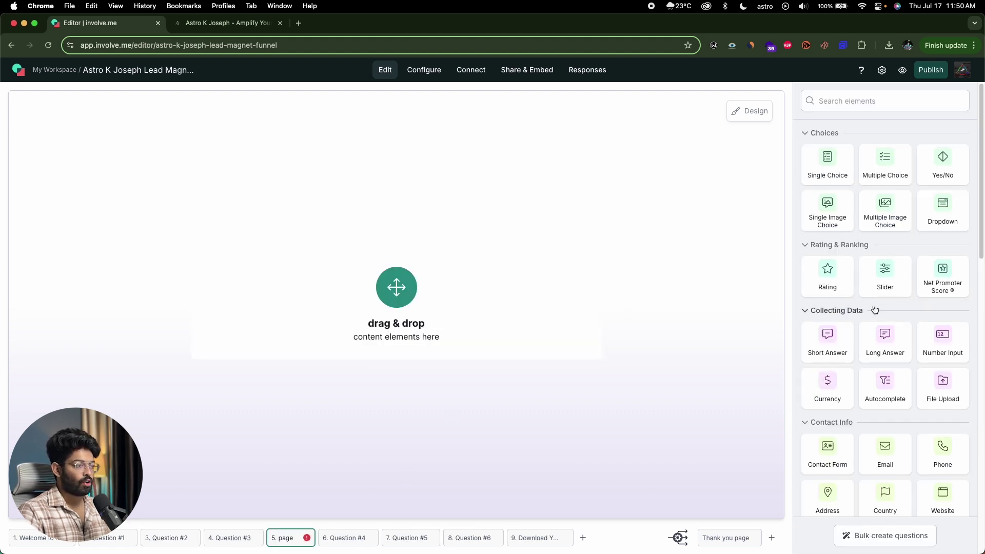
scroll(875, 310, down, 3)
scroll(821, 295, up, 3)
drag(818, 292, 433, 280)
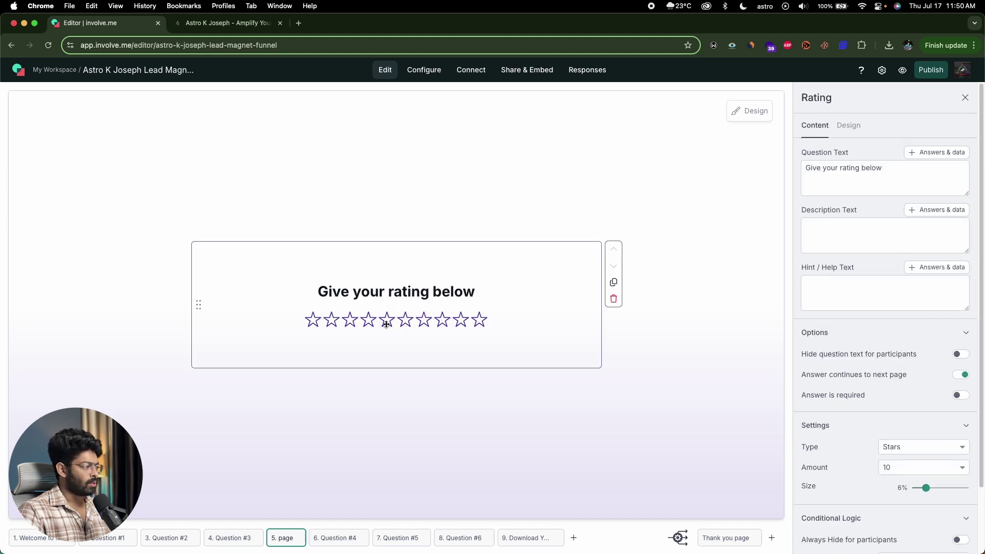
drag(287, 535, 444, 535)
mouse_move(500, 537)
mouse_down()
mouse_move(552, 536)
mouse_move(495, 541)
mouse_up()
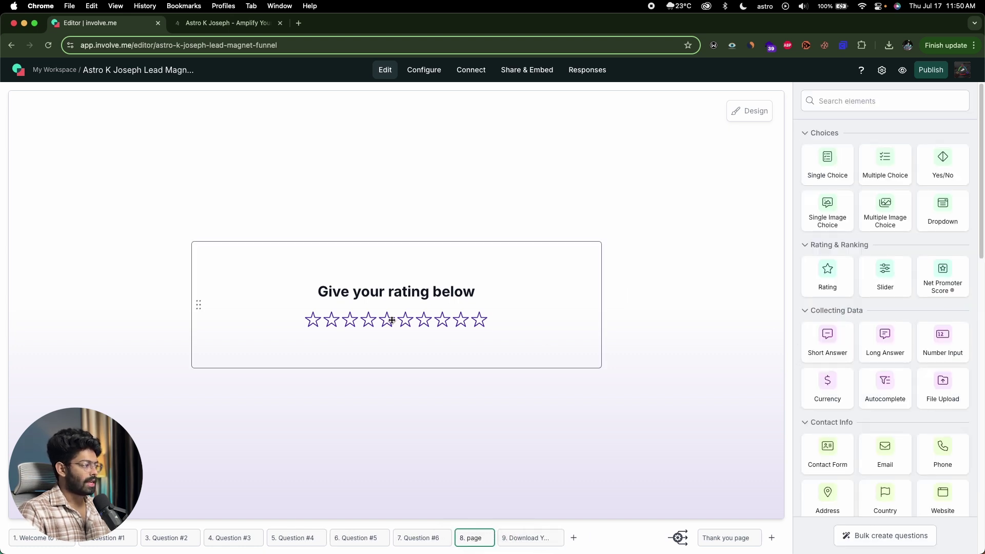
Delete the 10-star rating element from the new page, leaving it empty.
click(417, 538)
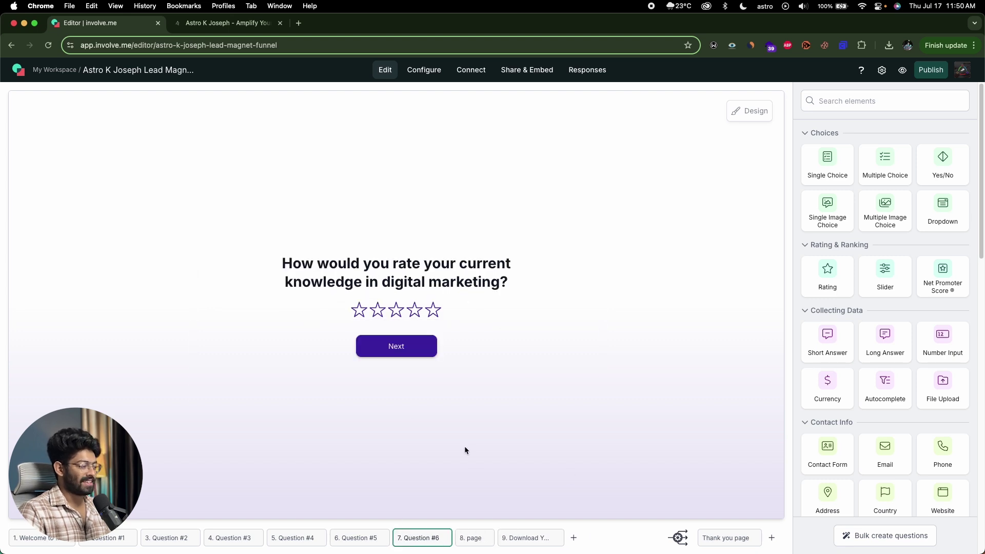
click(470, 541)
click(468, 294)
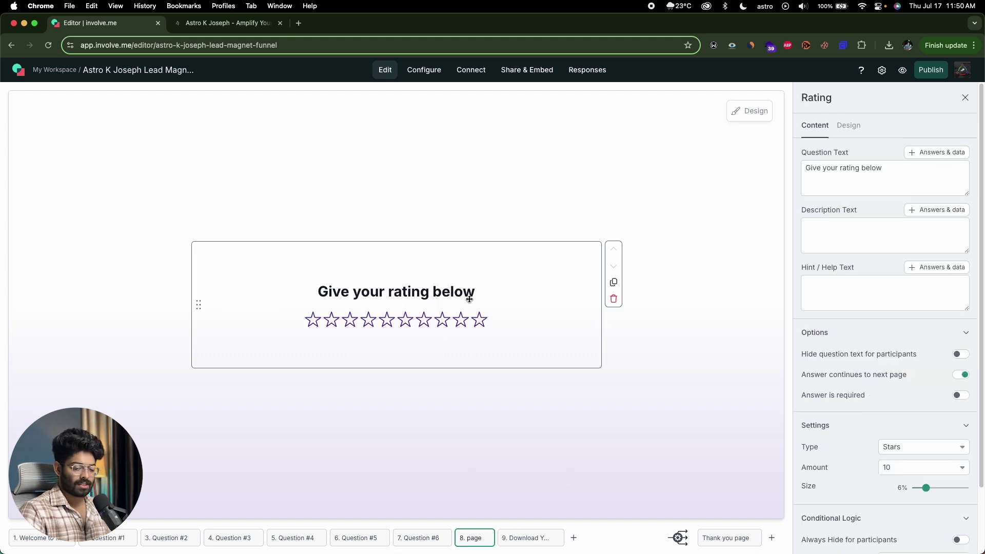
key(Delete)
click(601, 358)
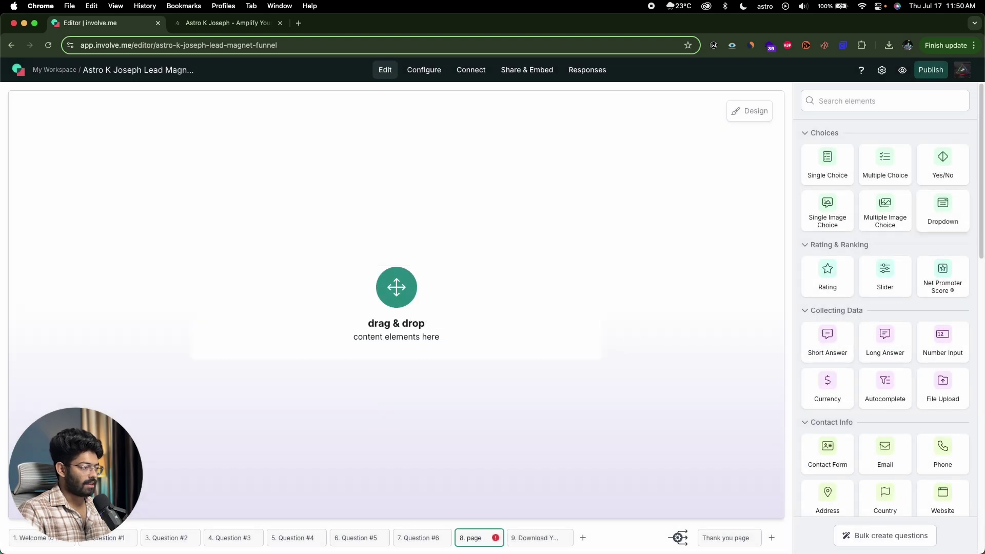
Add a Coupon Code element to page 8 and open Manage Coupon Lists from its options.
scroll(888, 315, down, 10)
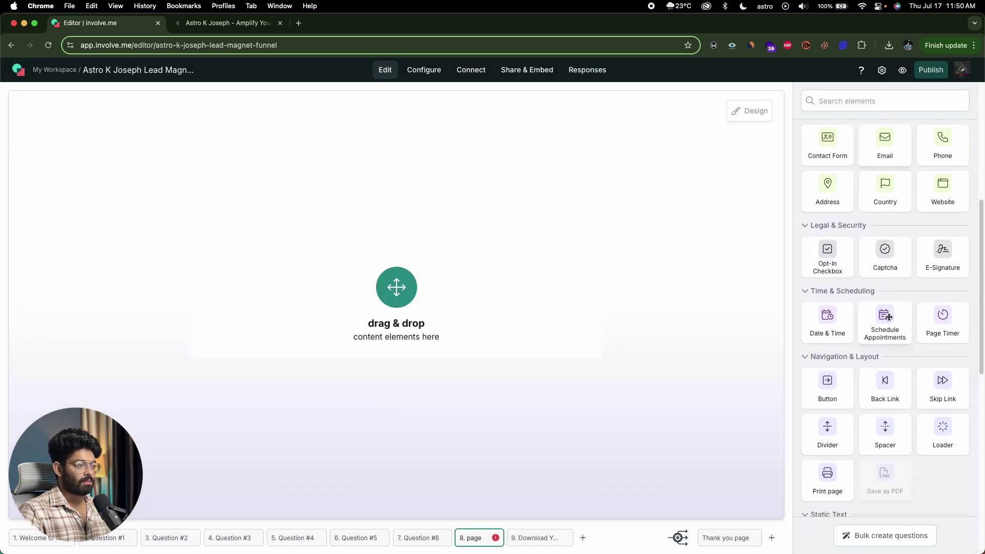
scroll(887, 316, down, 10)
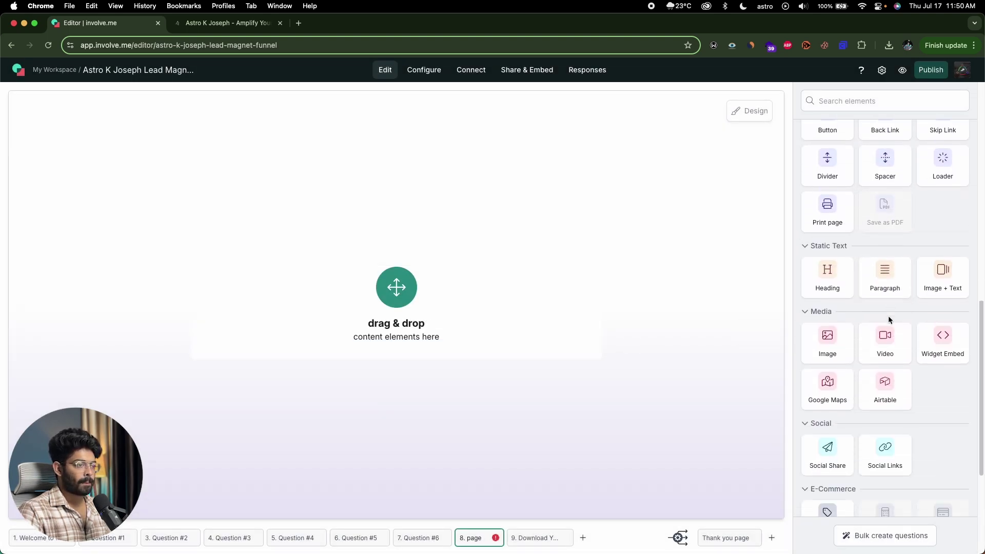
drag(838, 313, 376, 285)
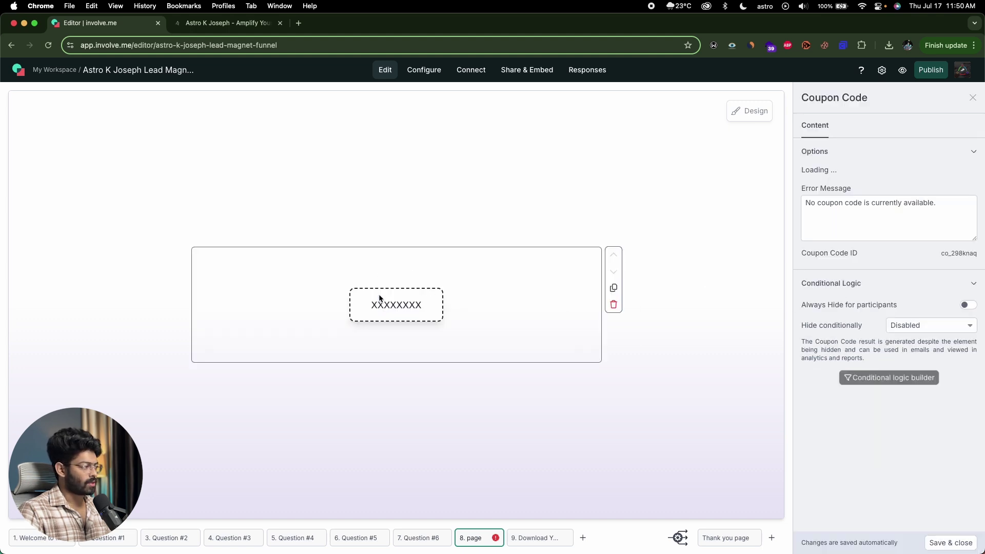
click(885, 216)
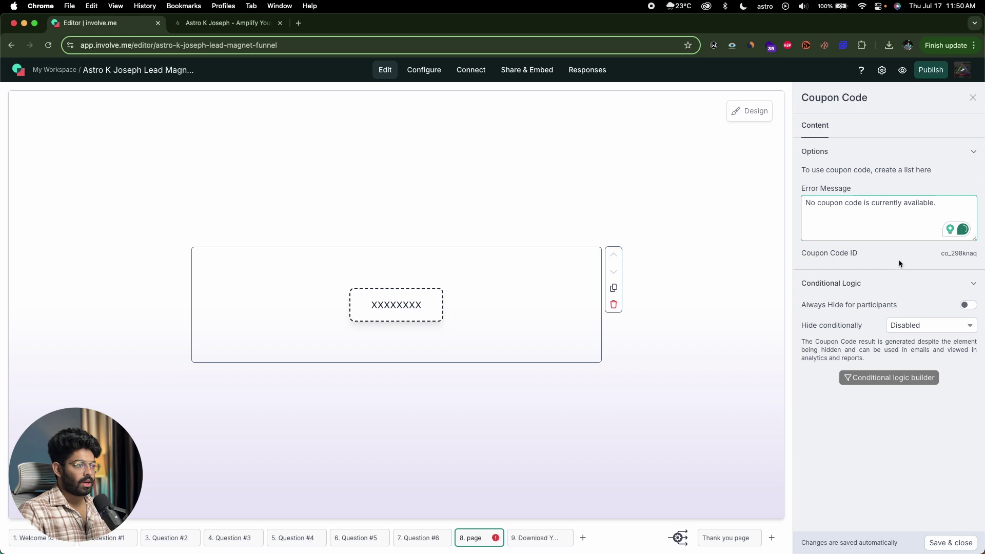
click(922, 171)
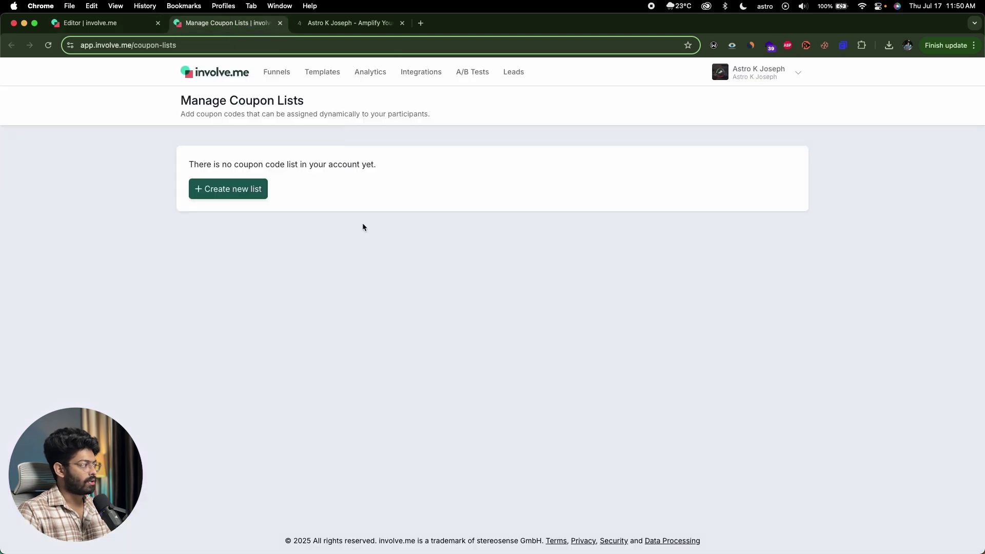
Start a new coupon list named Free on the Manual platform with a single shared code.
click(232, 189)
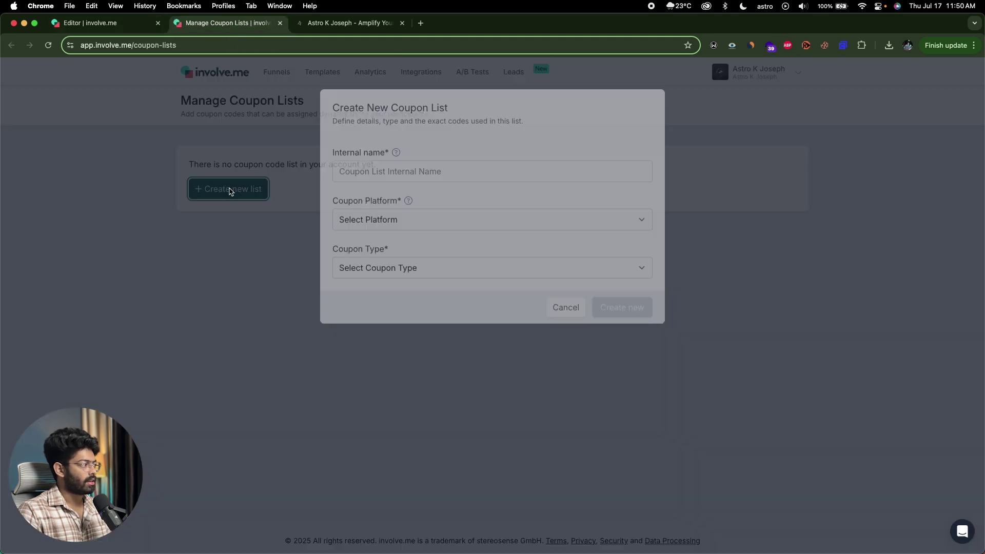
click(422, 176)
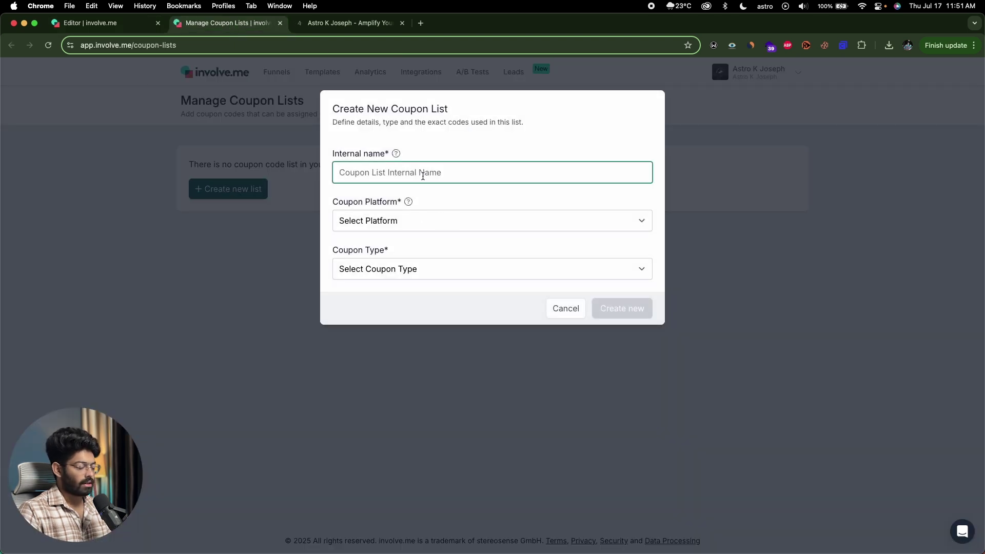
text(Free)
click(438, 228)
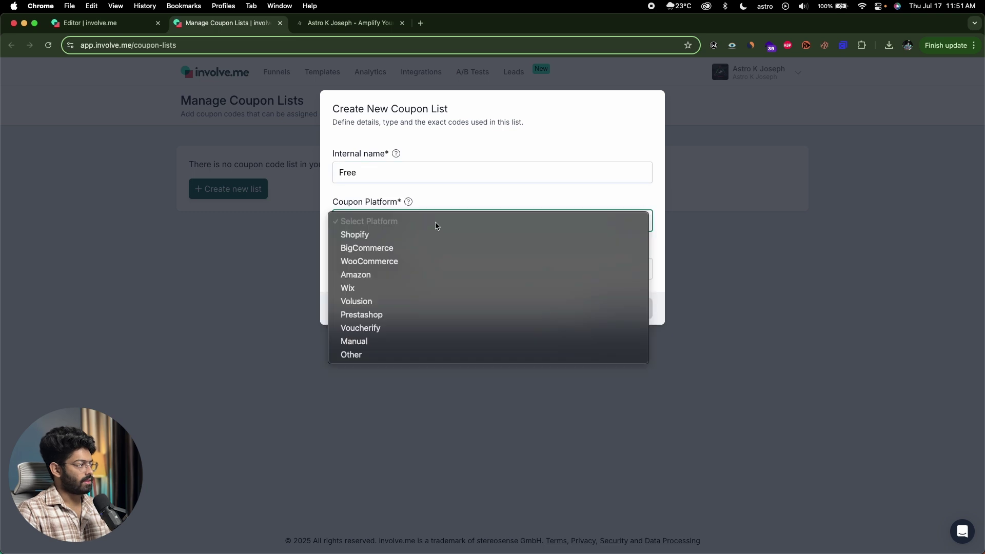
click(368, 355)
click(400, 220)
click(394, 213)
click(390, 268)
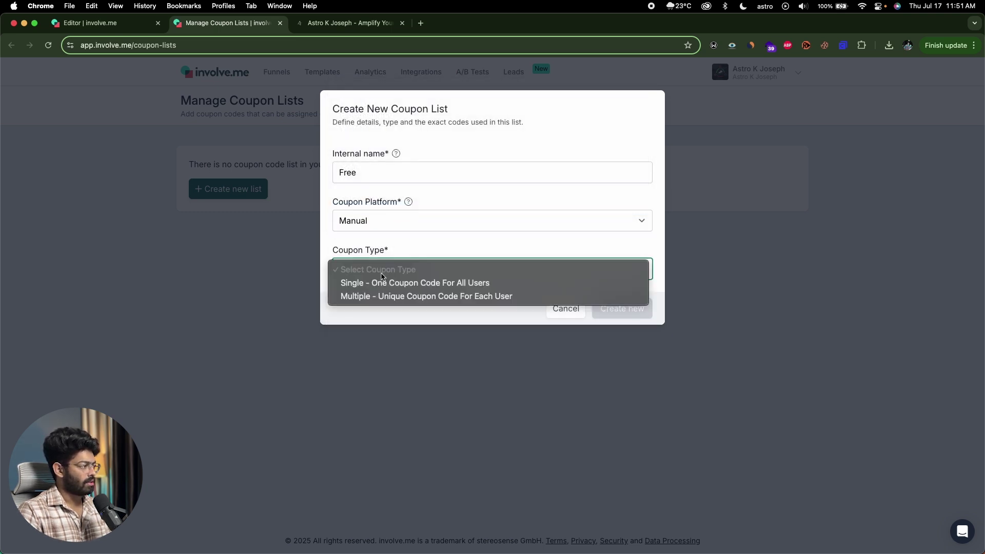
click(411, 282)
Enter the coupon code, limit it to 5 uses, and create the list.
click(493, 317)
click(497, 368)
text(5)
click(610, 408)
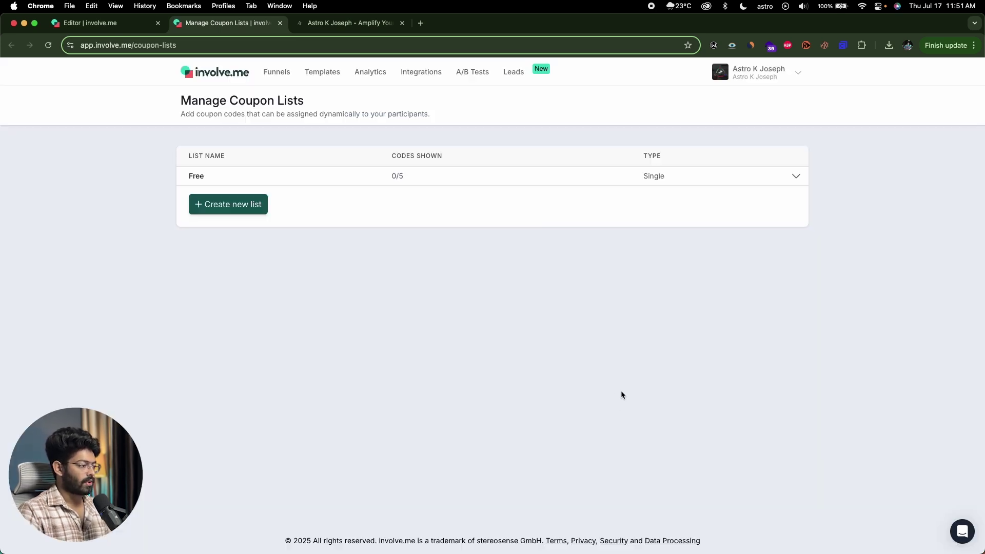
click(90, 23)
Replace page 8's coupon element with a fresh one linked to the Free (0/5) list.
key(BackSpace)
click(616, 361)
scroll(825, 435, down, 5)
scroll(825, 435, down, 5)
click(827, 310)
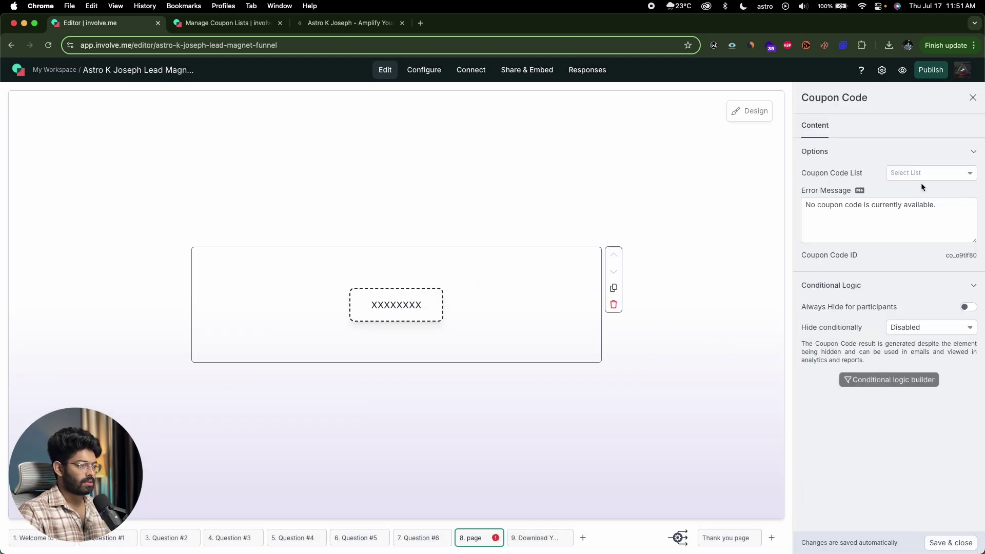
click(918, 174)
click(910, 189)
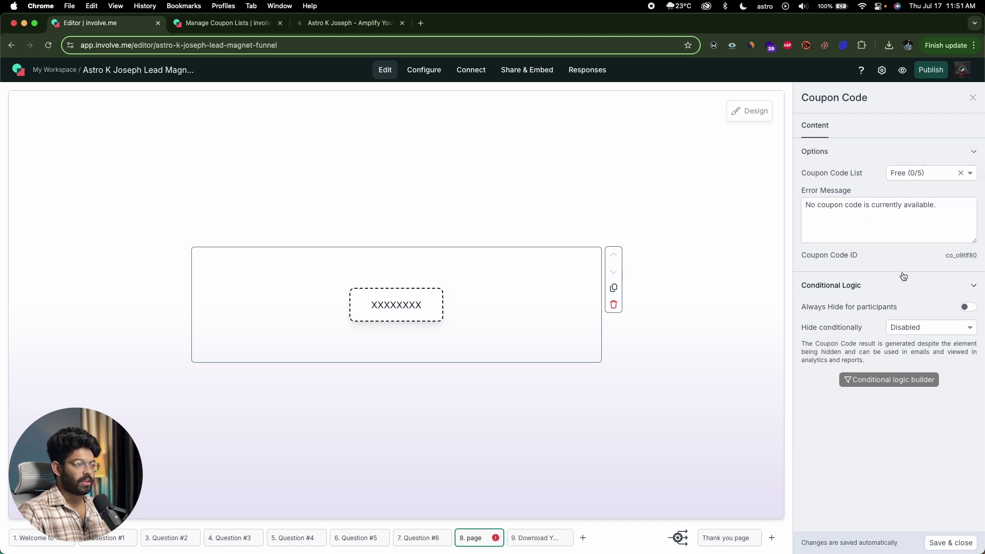
click(742, 242)
click(392, 290)
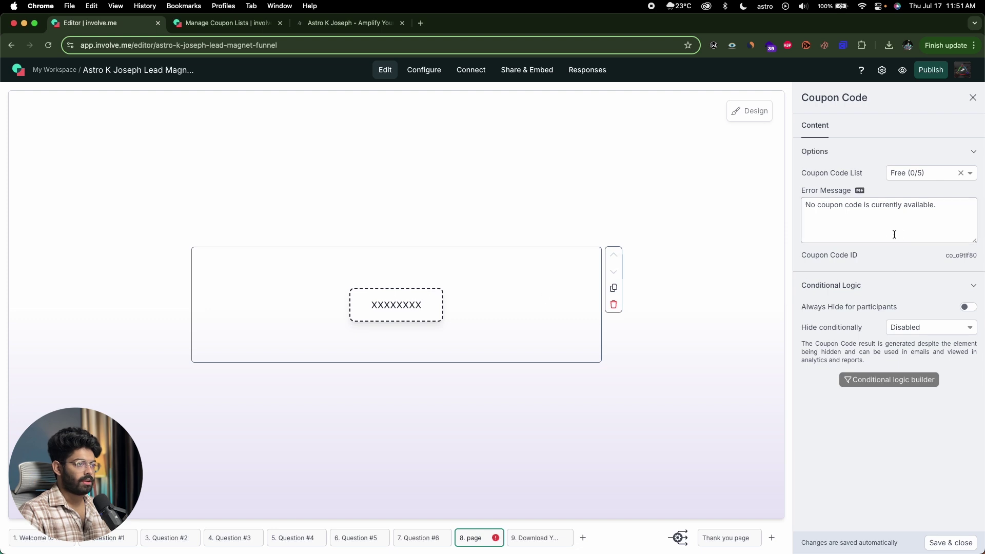
click(973, 98)
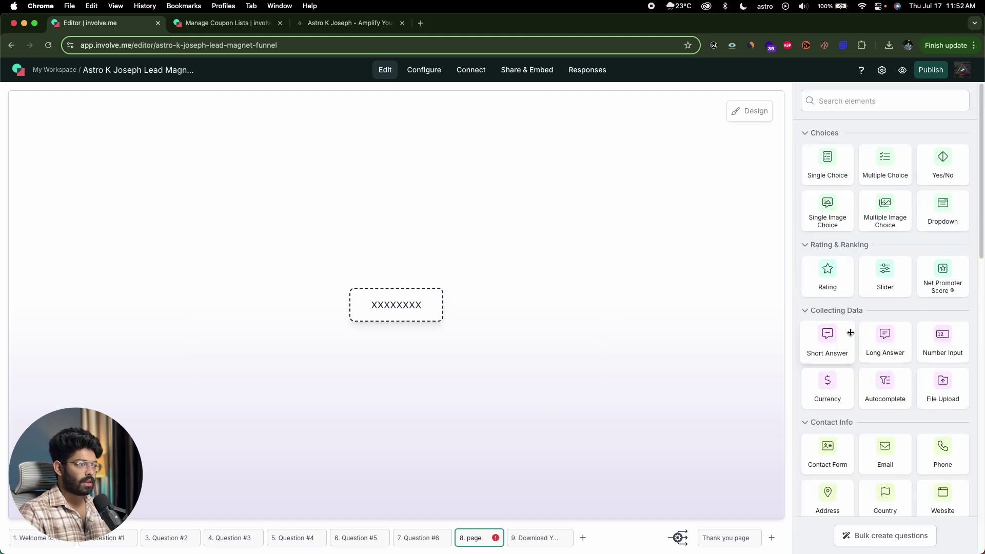
Add a button labelled 'Finish' below the coupon code, linking to the next page.
click(861, 102)
text(button)
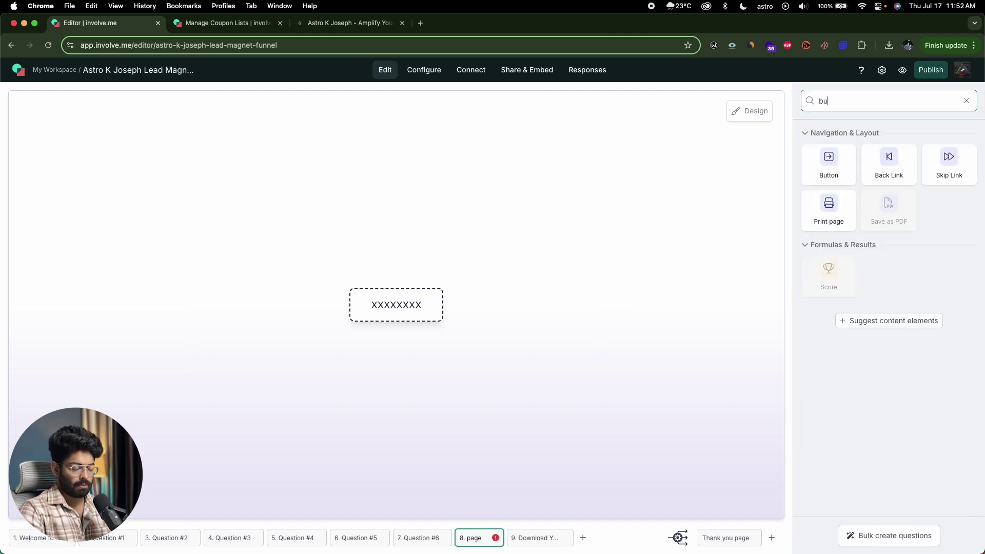
click(829, 158)
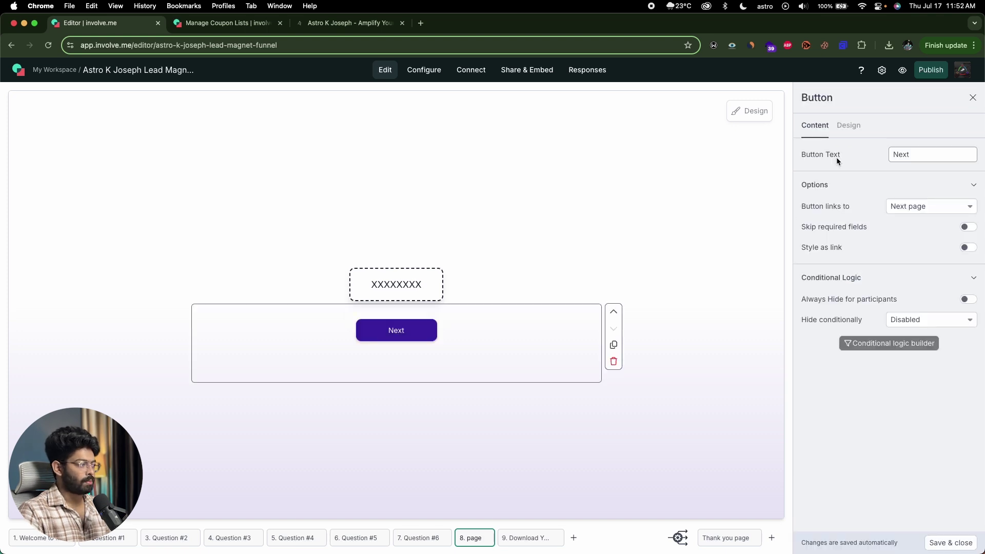
click(918, 210)
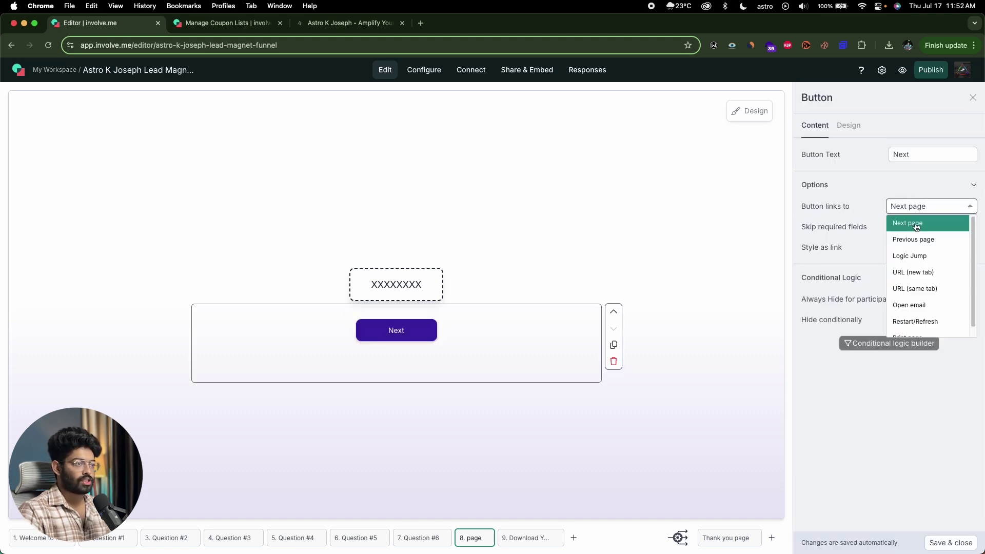
click(400, 333)
click(920, 156)
double_click(921, 157)
text(Finish)
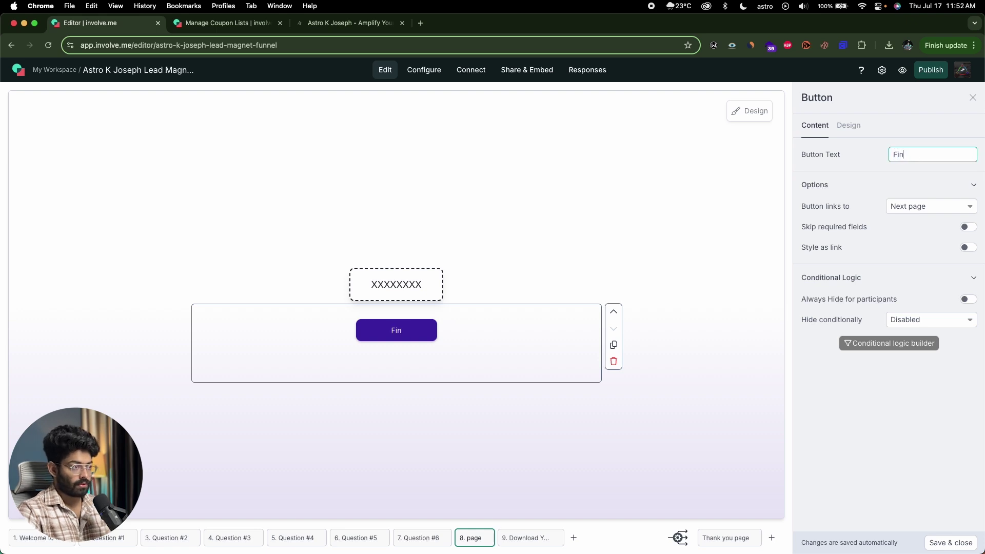
click(709, 214)
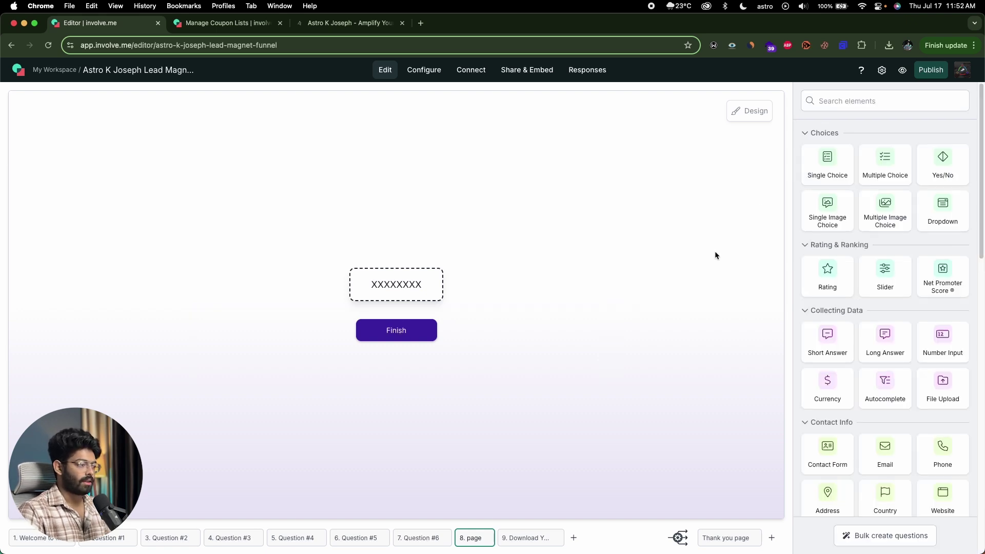
click(531, 538)
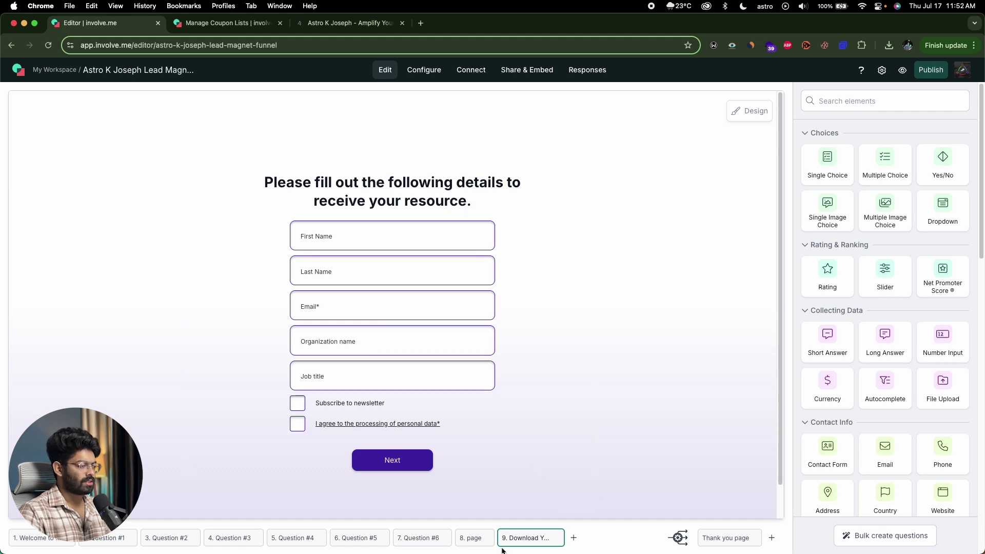
Delete page 9, the download details page, so page 8 leads to the Thank you page.
click(556, 539)
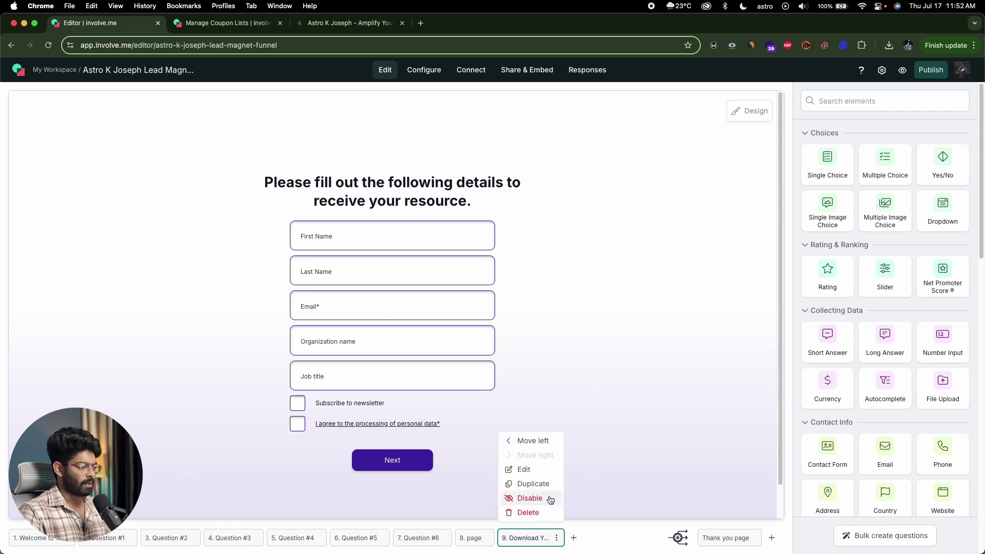
click(533, 511)
click(611, 360)
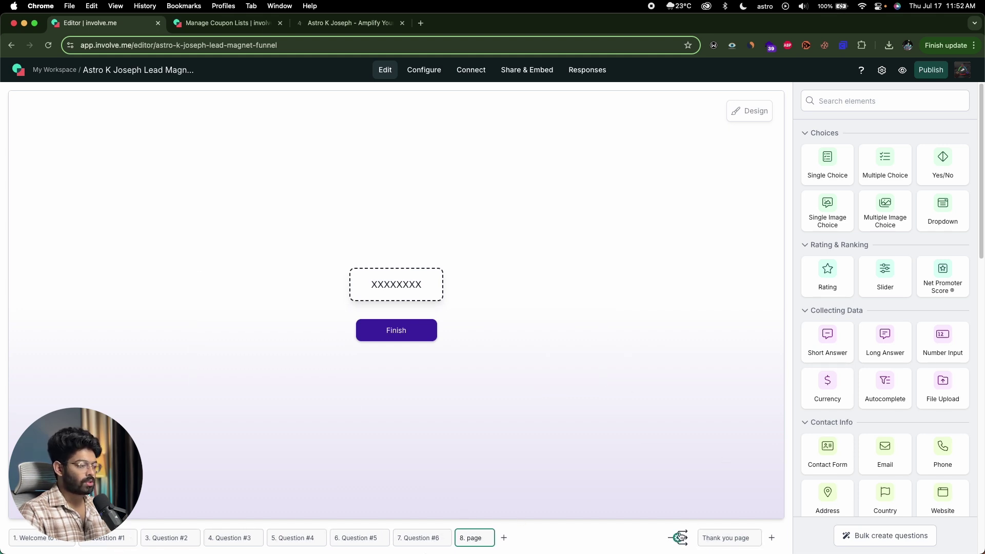
click(722, 539)
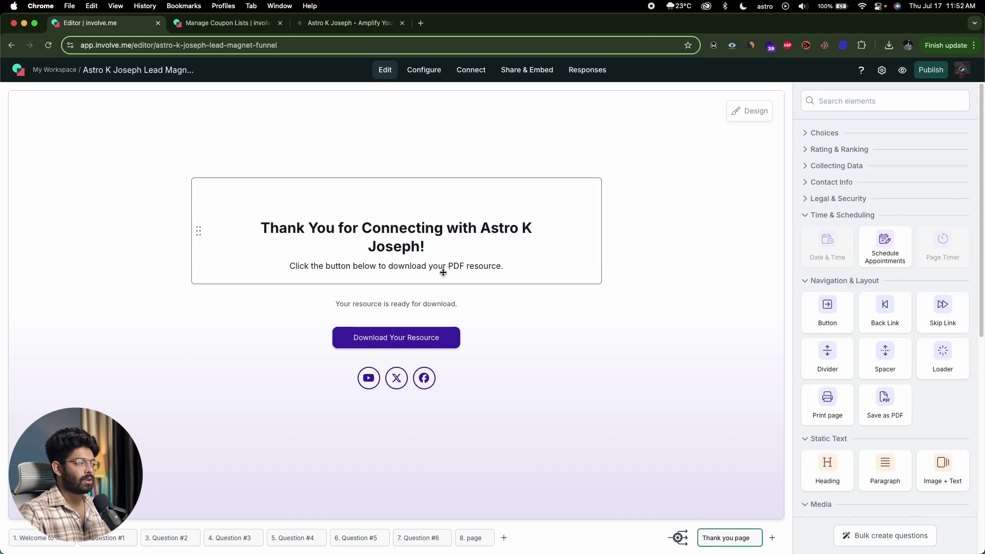
Make the Download Your Resource button open the pasted Google Drive link in a new tab.
click(402, 334)
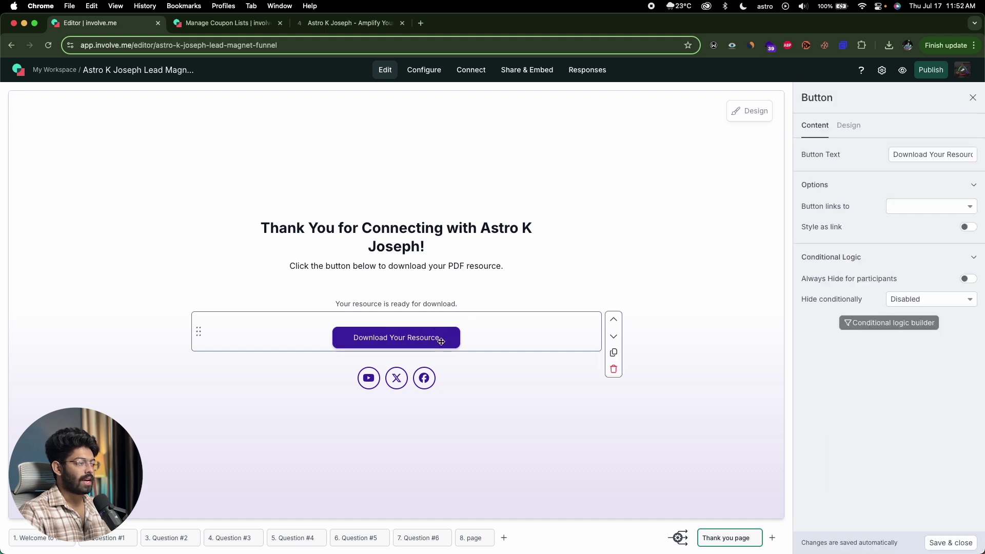
click(902, 206)
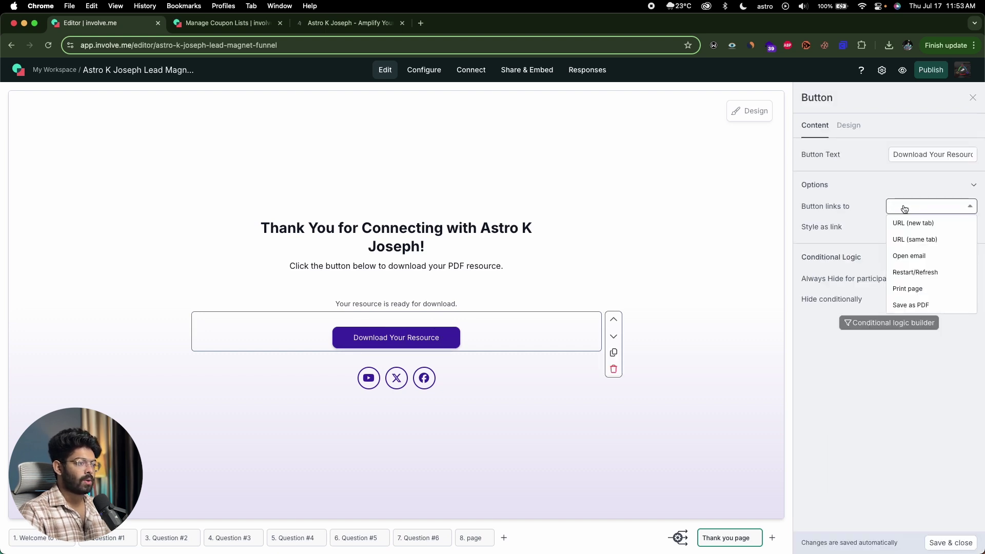
click(913, 223)
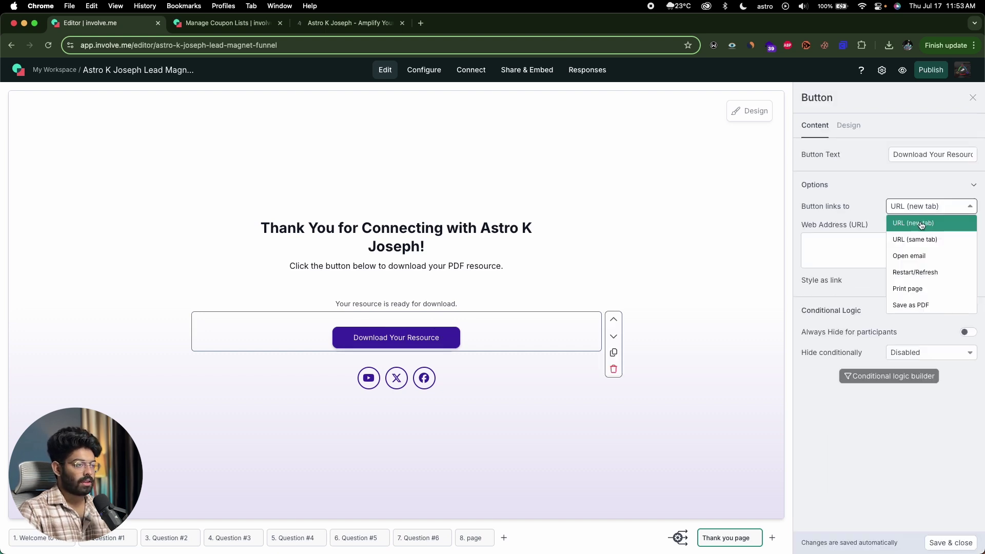
click(839, 247)
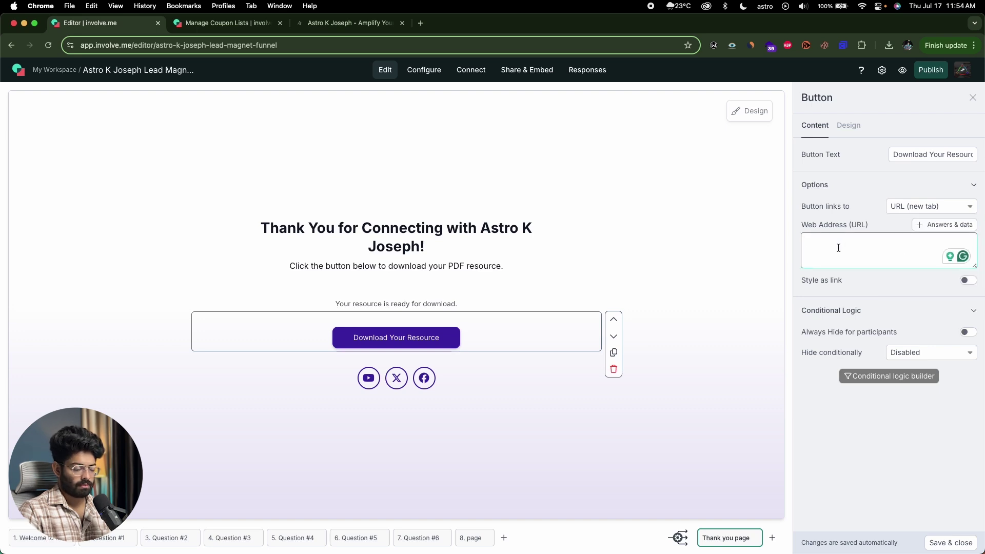
click(767, 403)
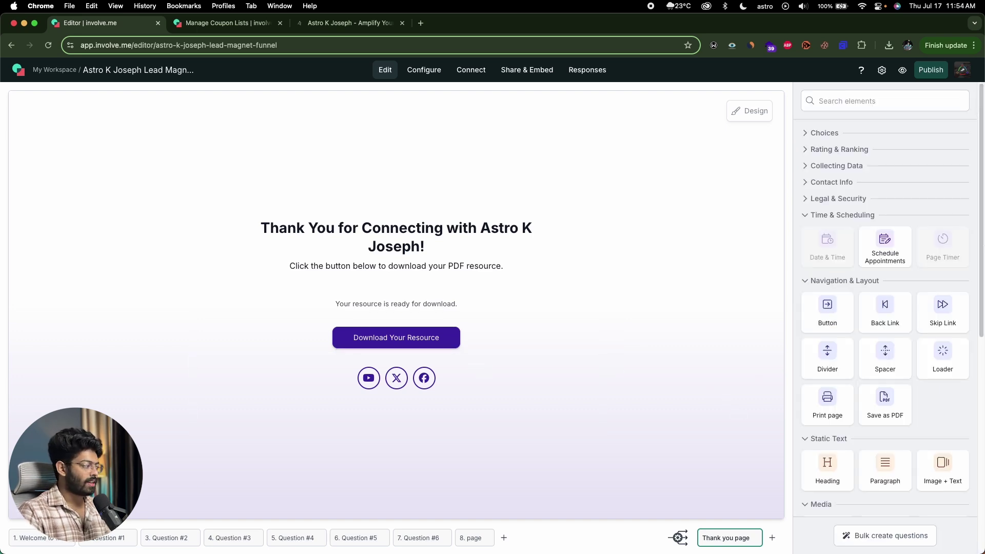
Step through the Question #1, Question #2 email and Question #3 industry pages.
click(111, 537)
click(174, 543)
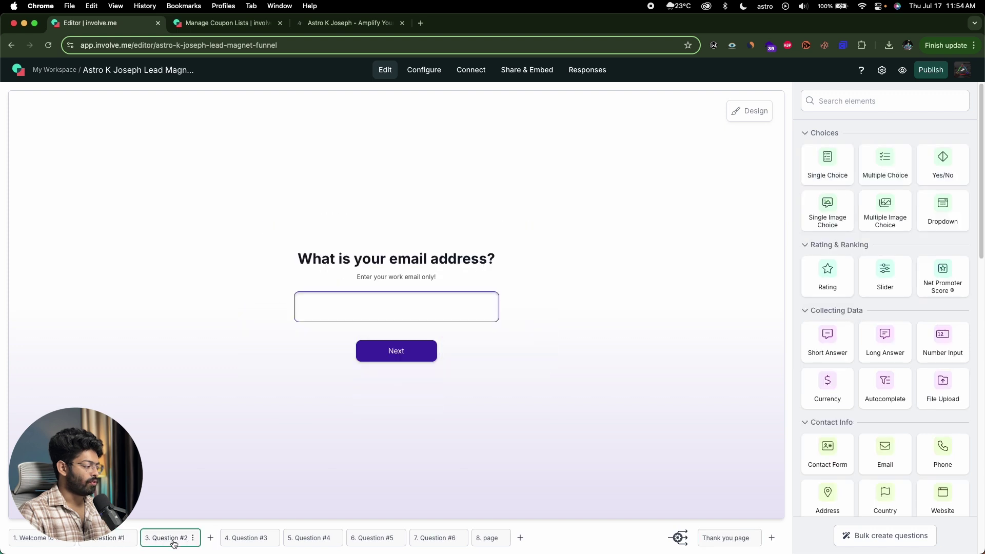
click(236, 537)
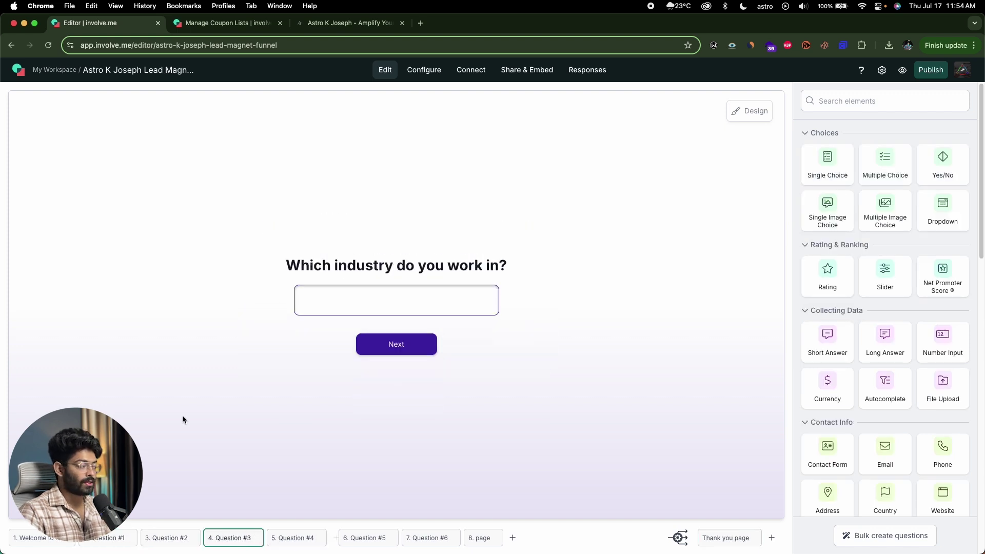
Try the Plain Light and Plain Green Card themes from the Theme Gallery without applying them.
click(198, 394)
key(Escape)
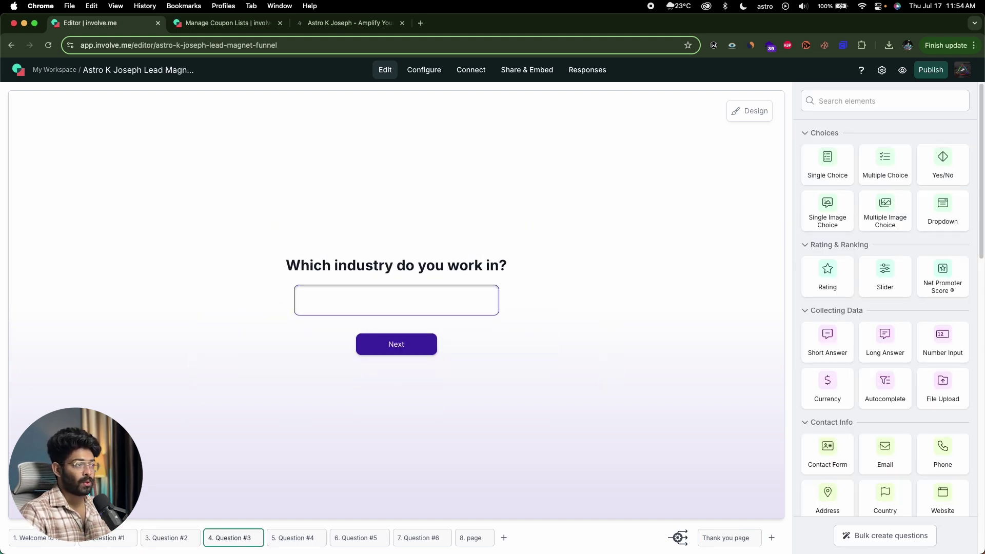
click(752, 111)
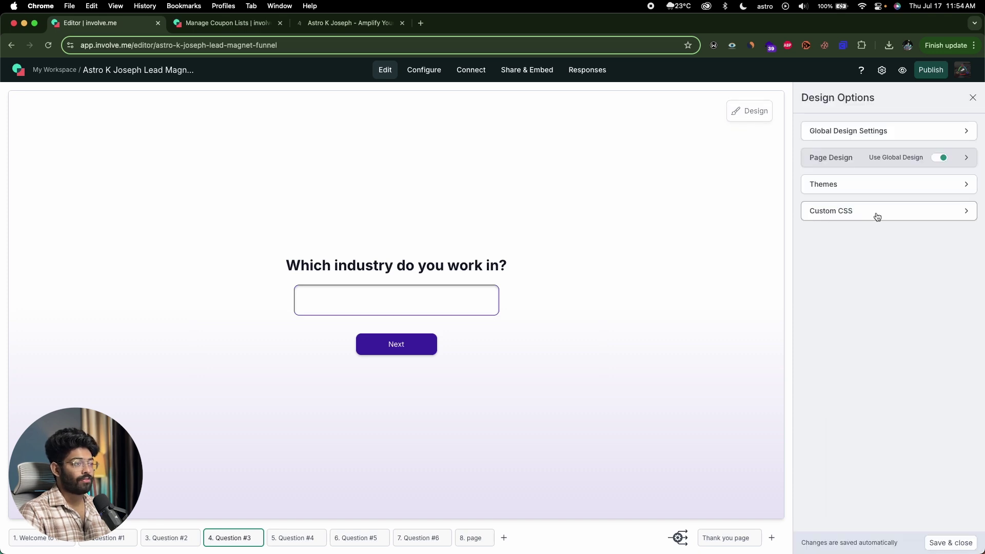
click(882, 184)
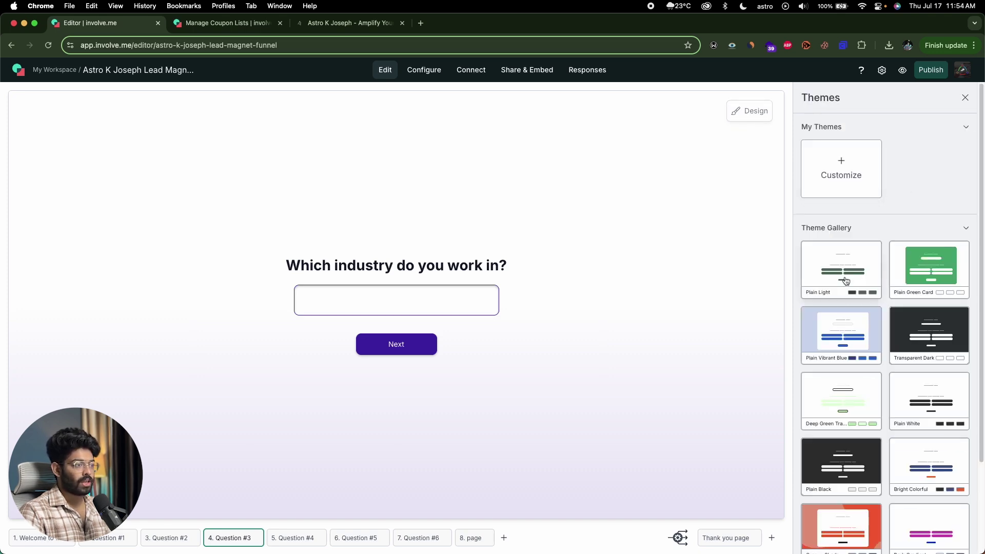
click(846, 279)
click(619, 249)
click(910, 264)
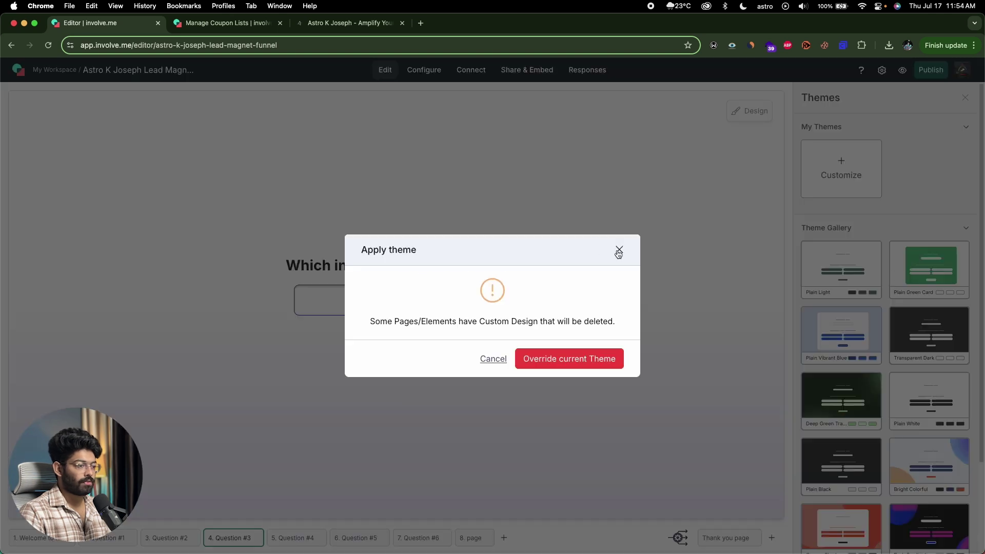
click(620, 249)
Apply the Bright Colorful theme, overriding the current theme.
scroll(928, 319, down, 3)
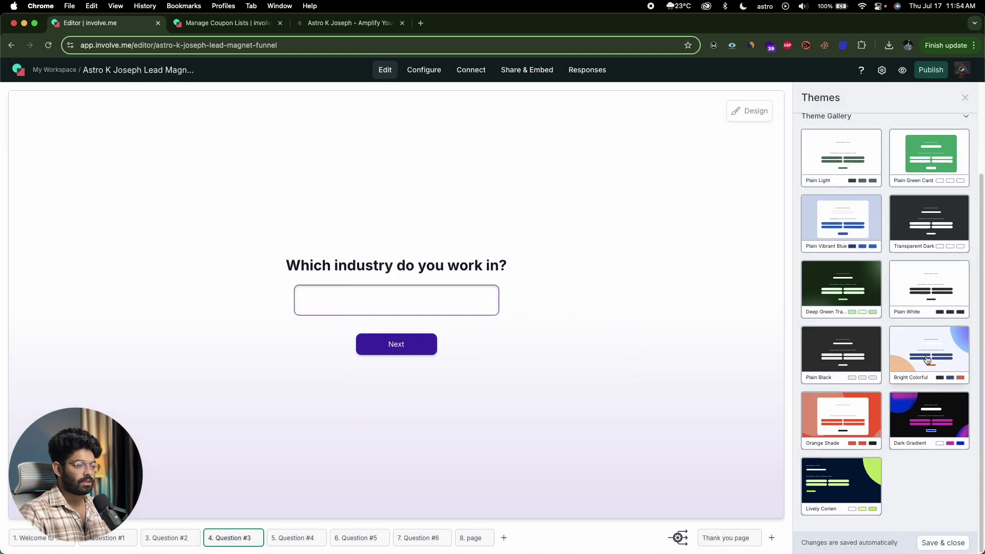
click(928, 357)
click(582, 359)
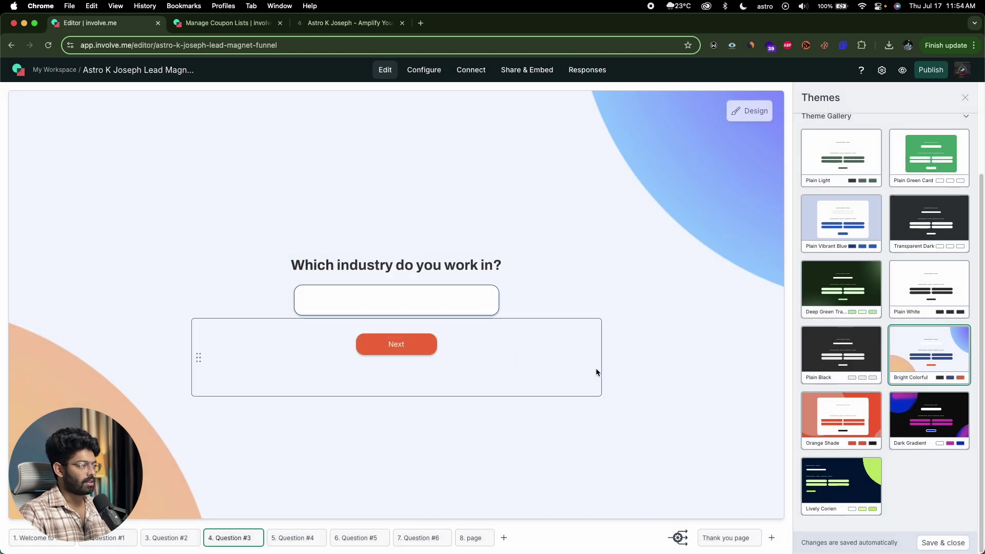
Check the Question #4, Question #1 and Welcome pages in the new theme.
click(287, 537)
click(107, 537)
click(63, 540)
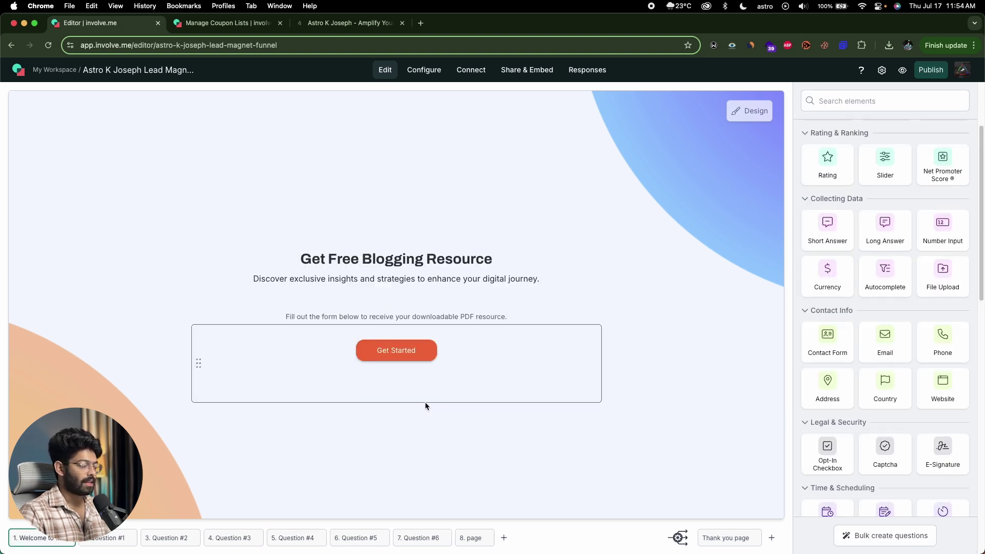
click(738, 113)
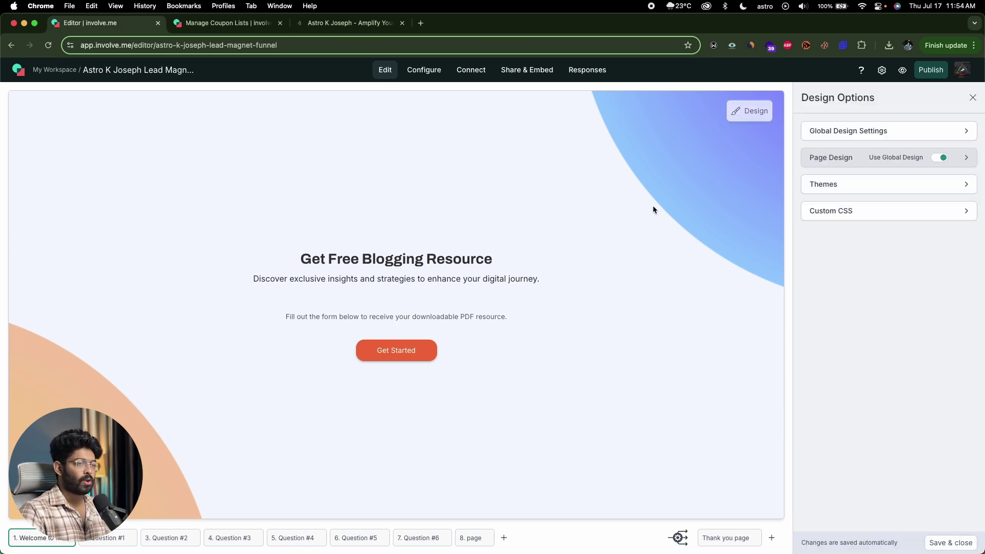
click(973, 99)
click(929, 72)
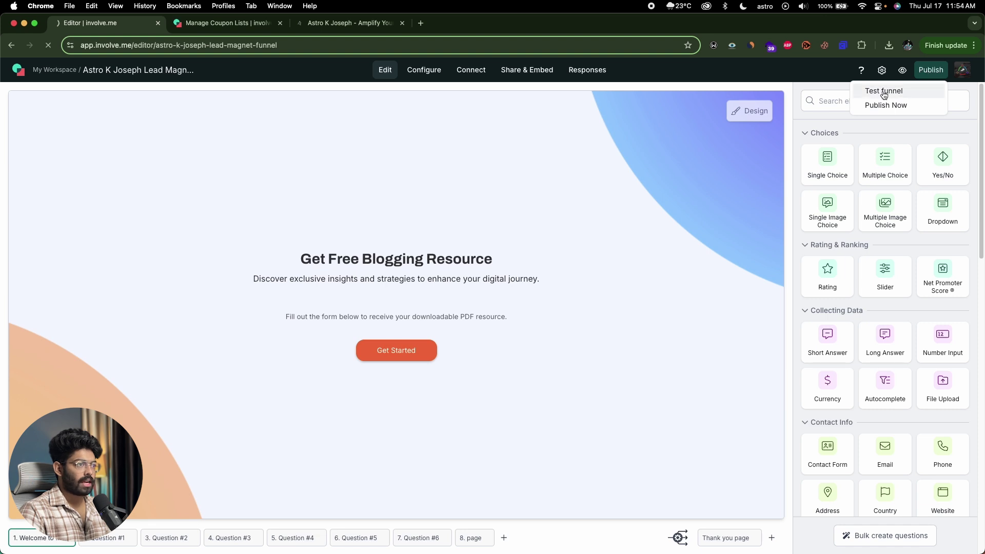
Review Project Settings: General, Emails, Access, Personal Data, Social Media and Tracking sections.
click(892, 91)
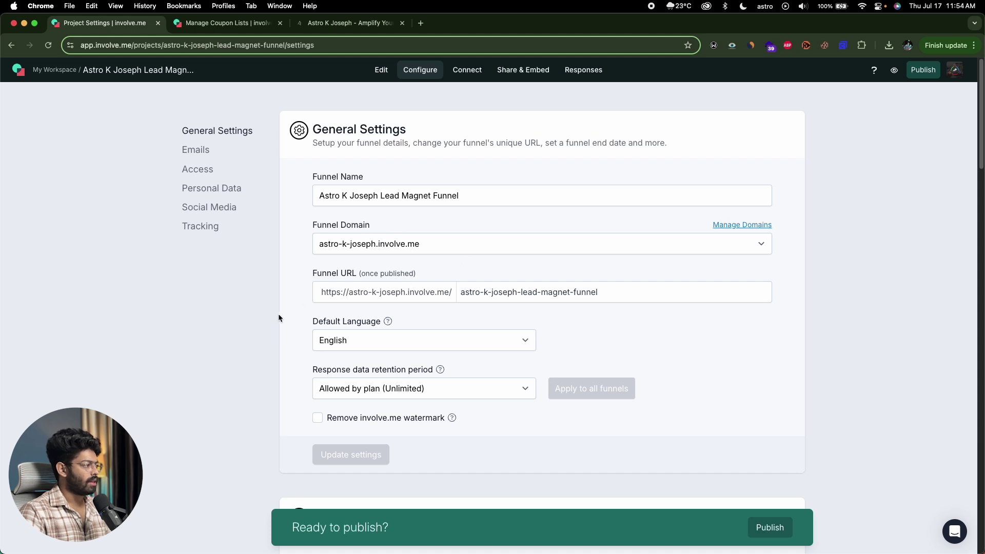
scroll(301, 343, down, 8)
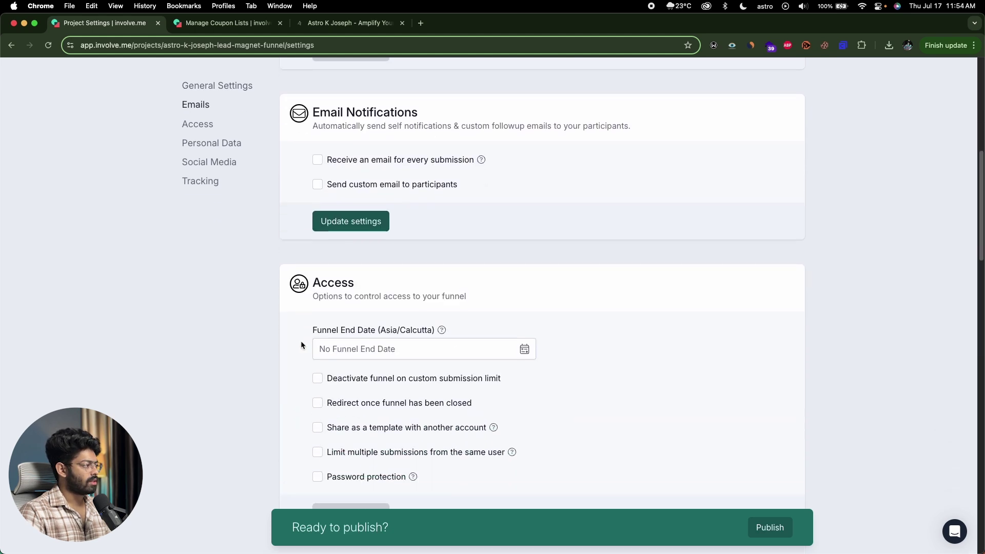
scroll(301, 344, down, 1)
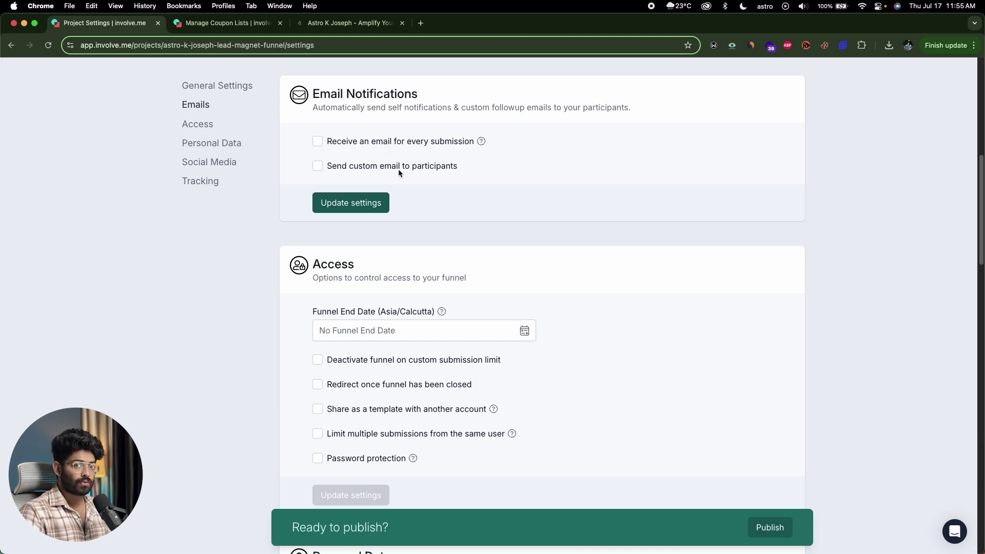
scroll(462, 287, down, 3)
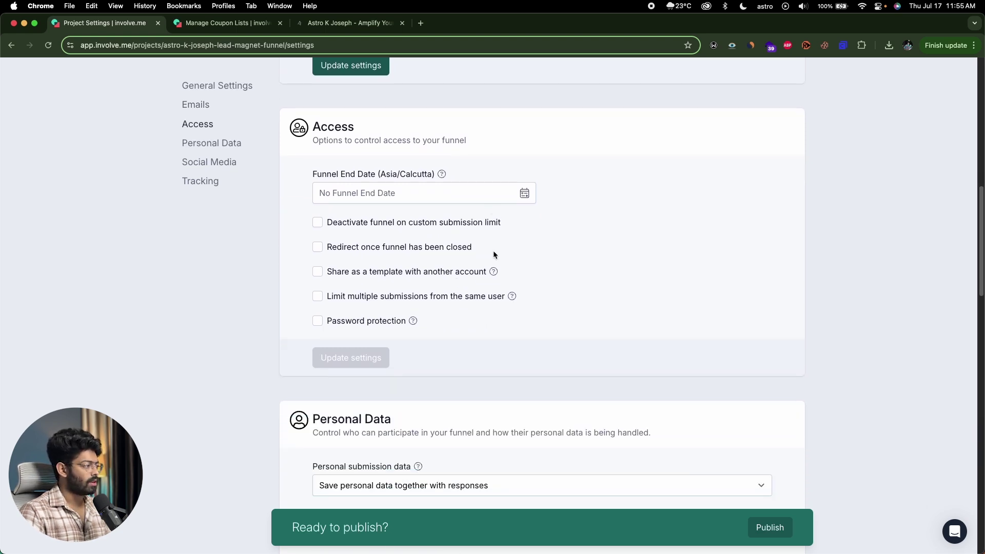
scroll(461, 164, down, 7)
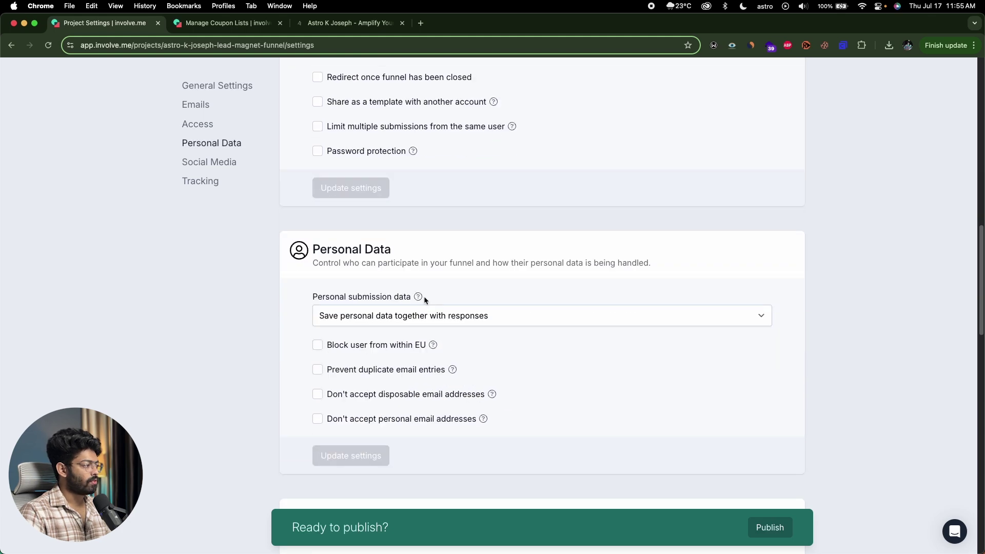
scroll(423, 299, down, 5)
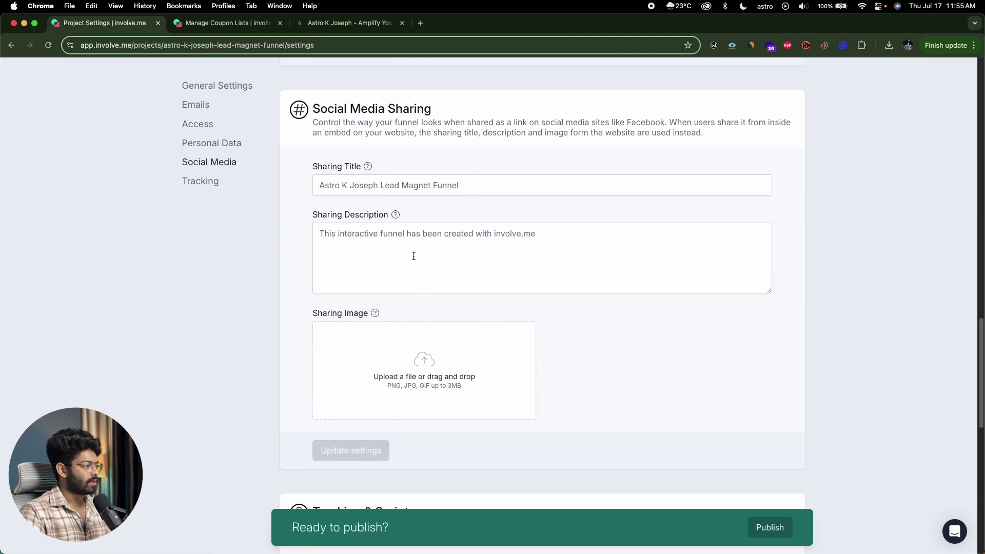
scroll(414, 255, down, 7)
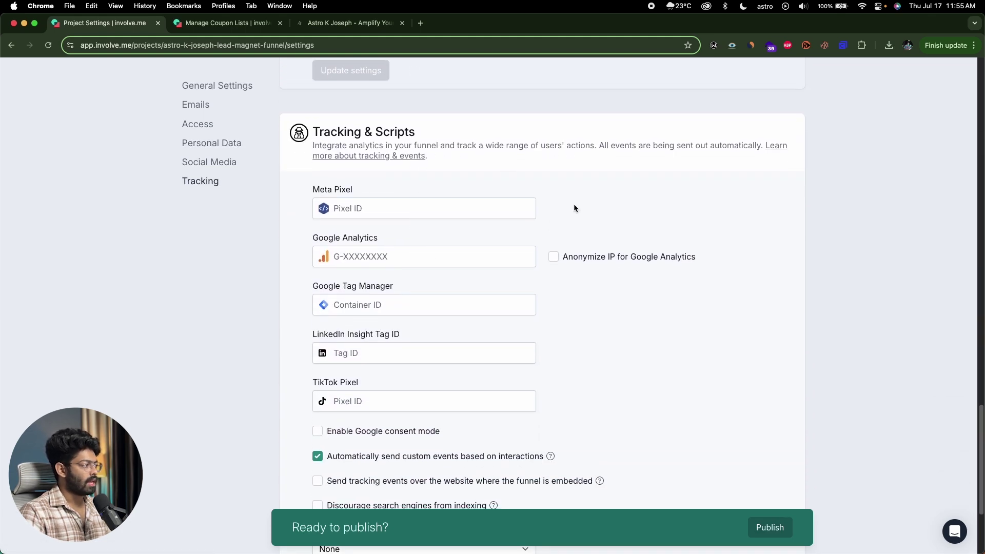
scroll(417, 323, down, 3)
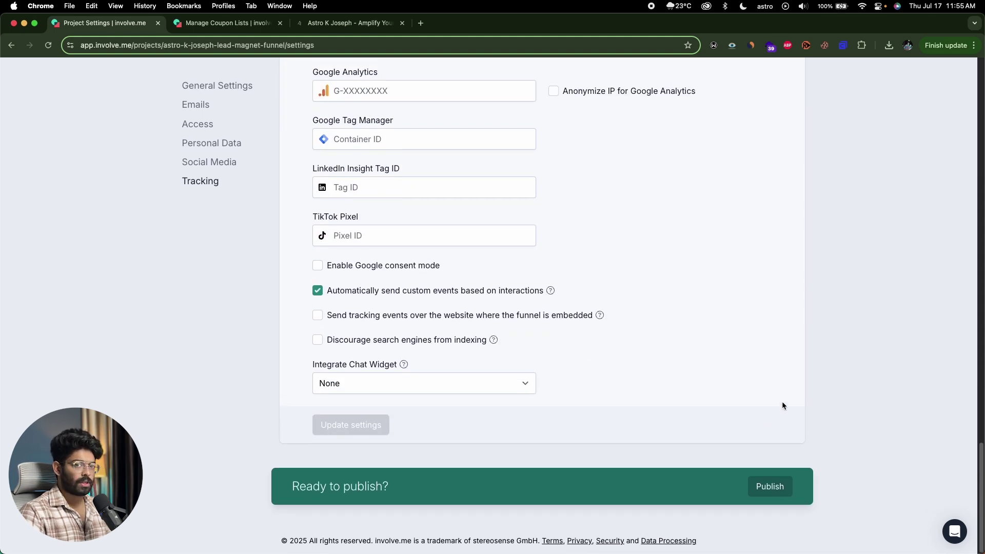
scroll(566, 408, up, 15)
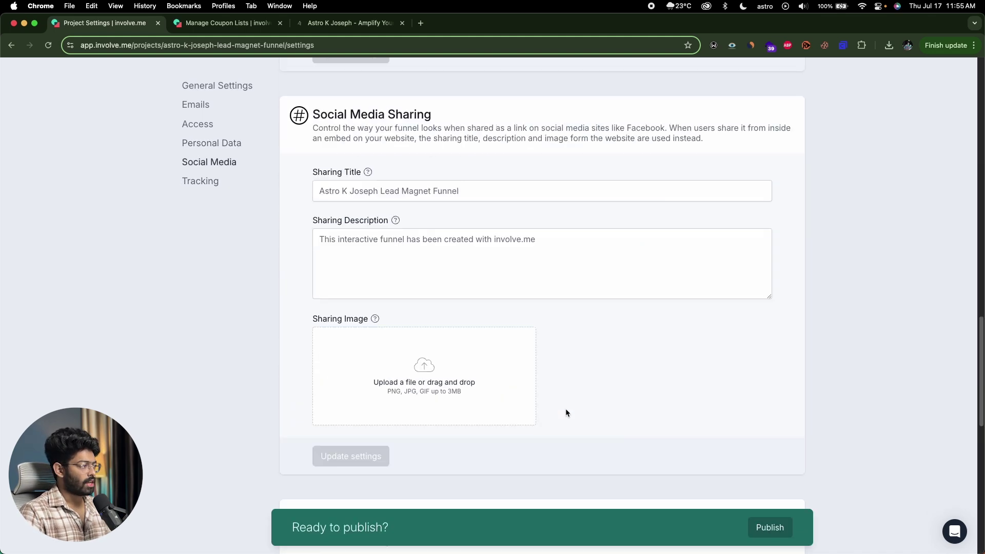
scroll(565, 409, down, 15)
Publish the funnel live now and copy its short URL.
click(769, 485)
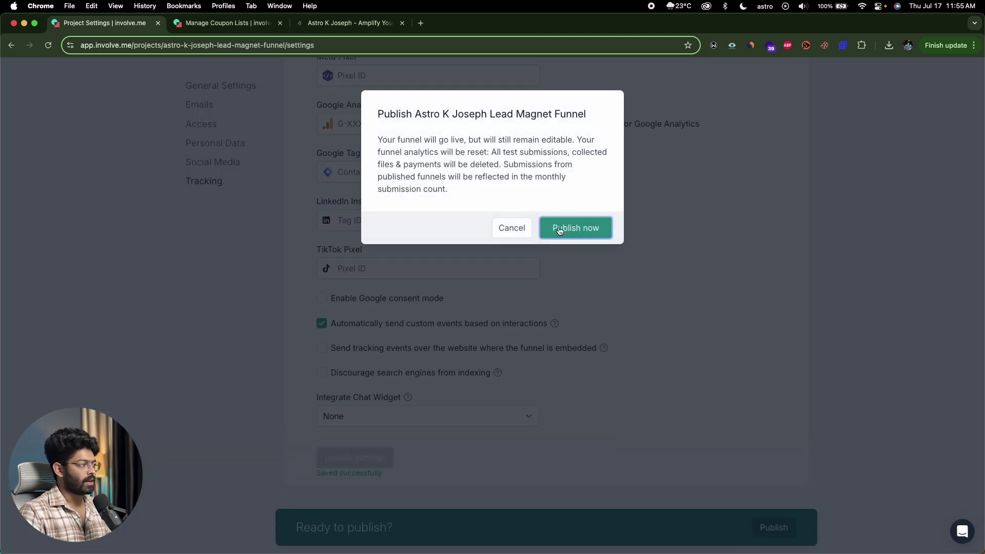
click(558, 229)
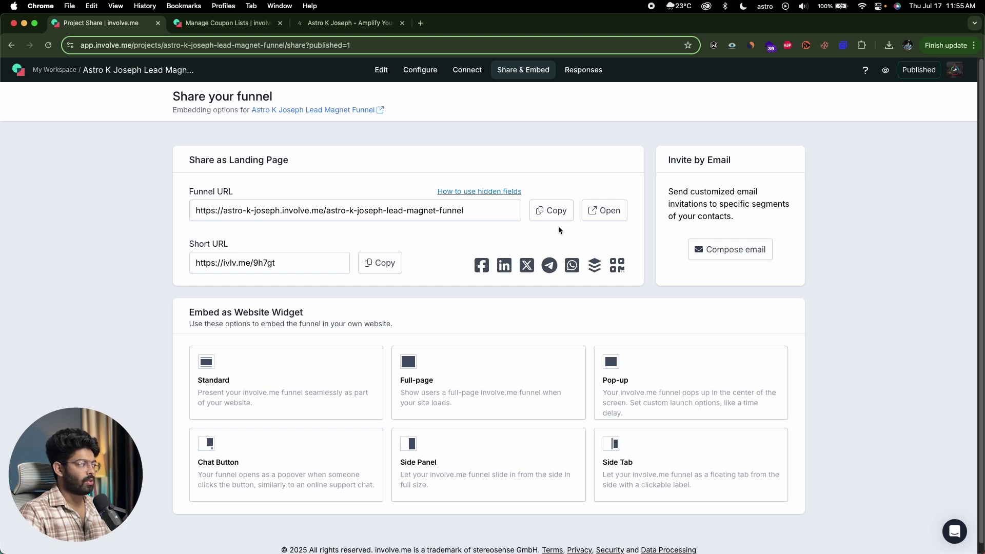
click(375, 265)
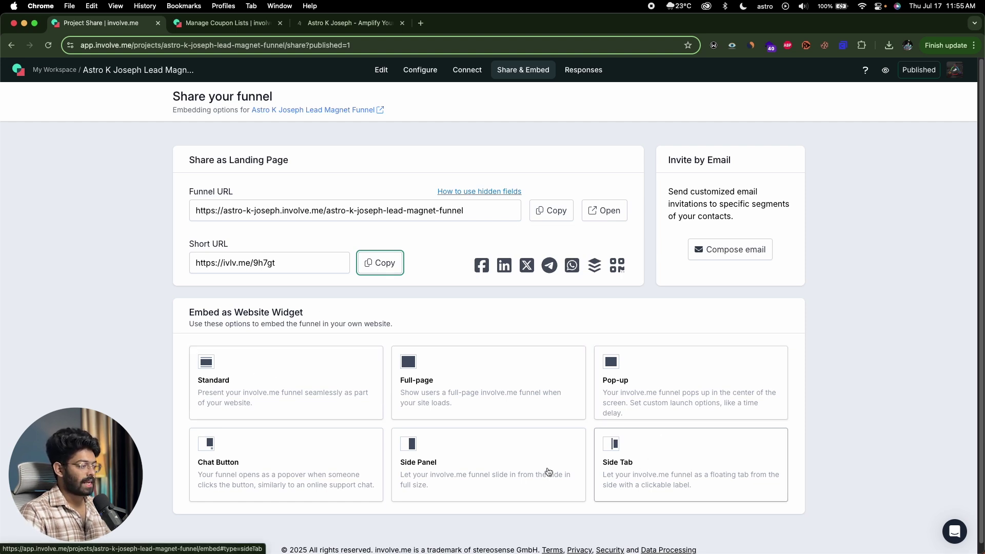
Preview the Standard, Full Page, Pop-up, Side Panel and Chat Button embed types.
click(235, 383)
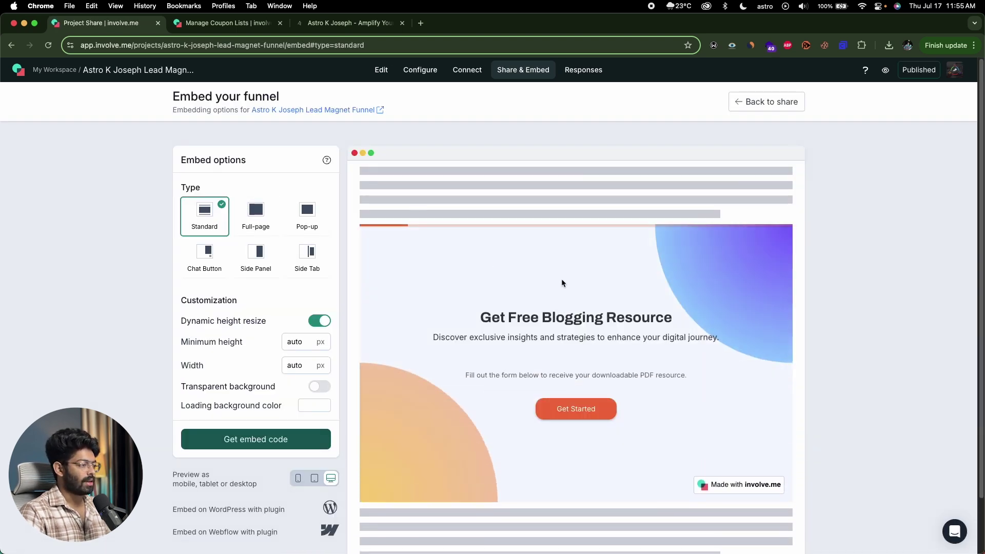
scroll(561, 279, down, 2)
click(584, 351)
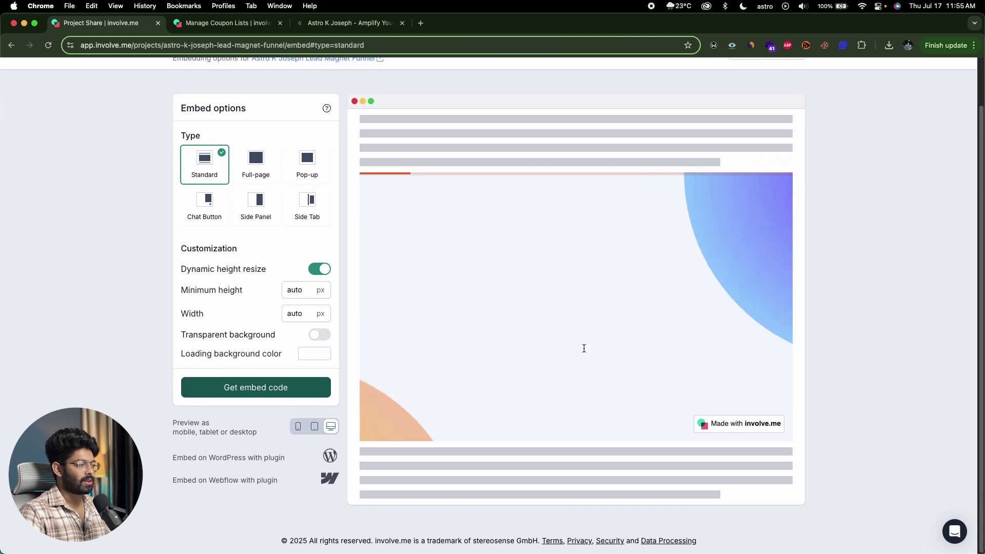
click(260, 153)
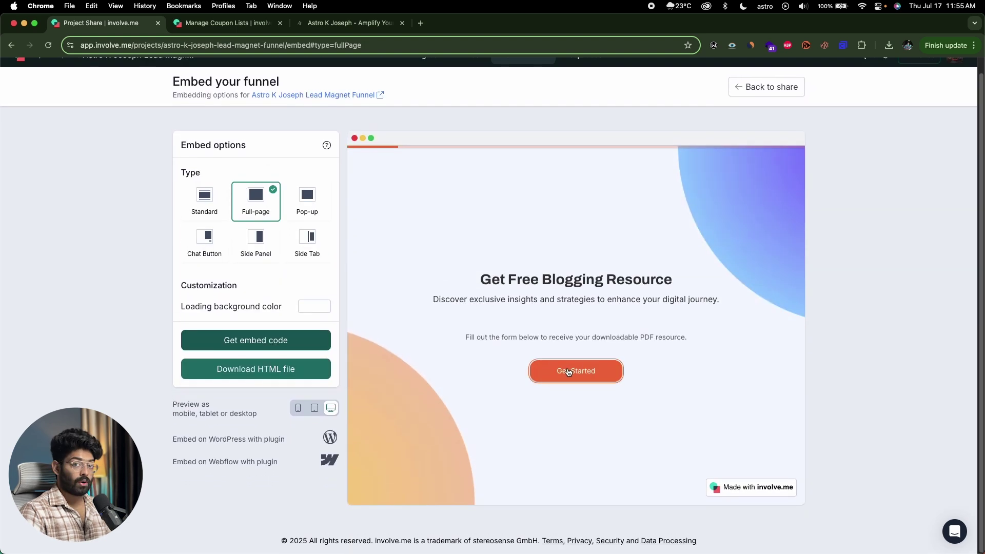
click(568, 368)
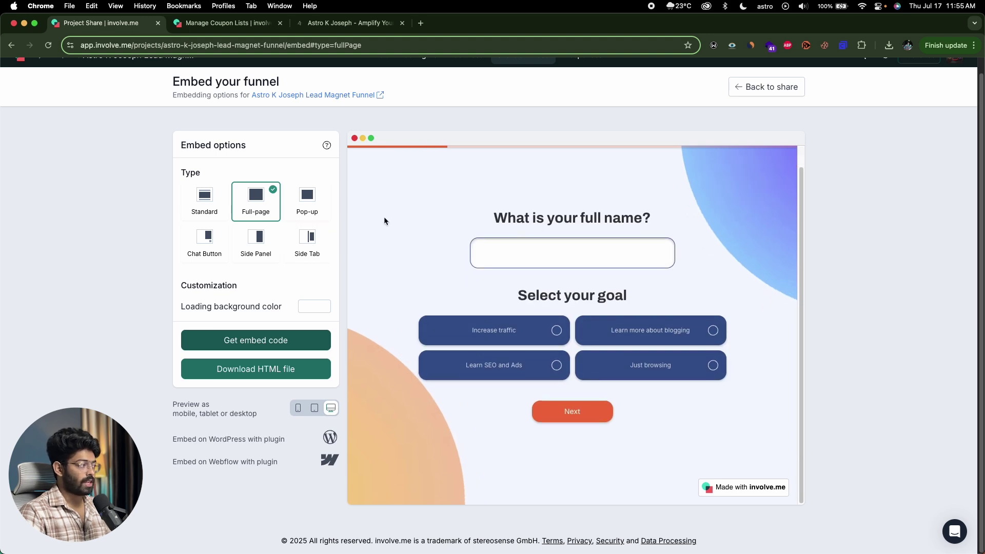
click(310, 201)
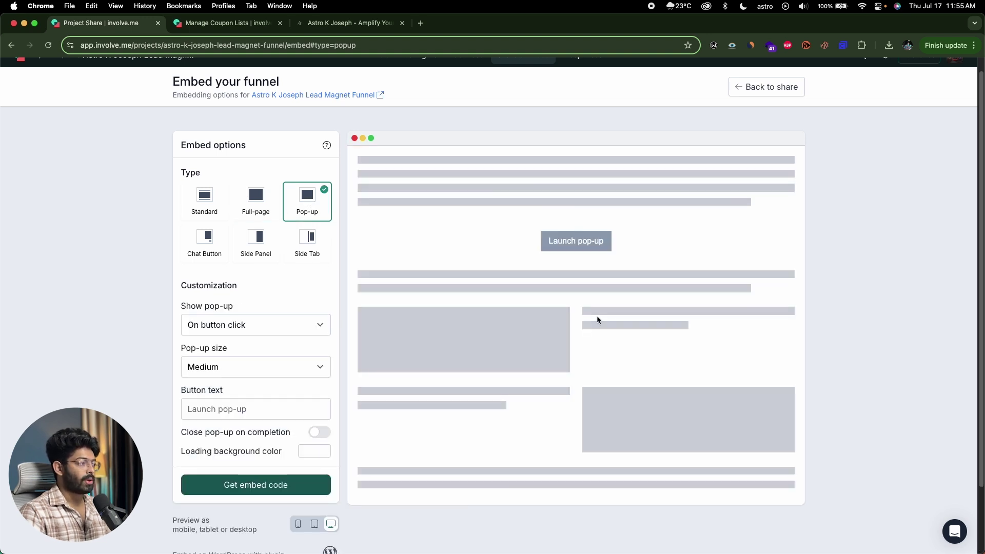
click(587, 241)
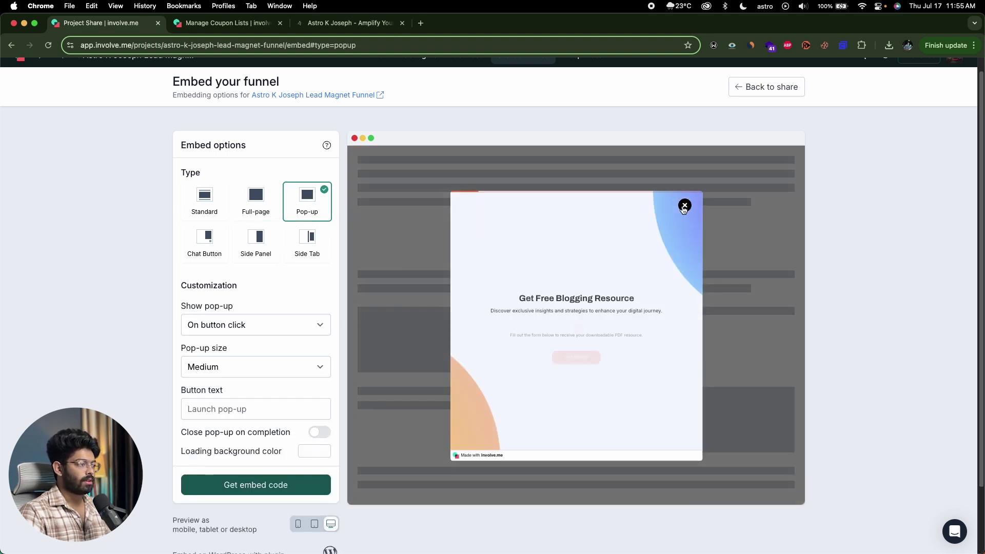
click(685, 206)
click(256, 239)
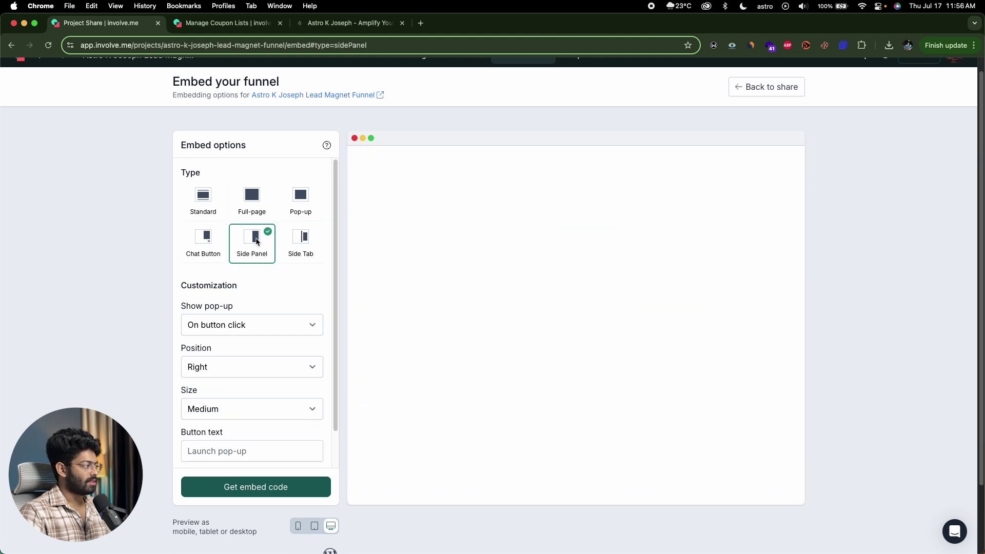
click(205, 243)
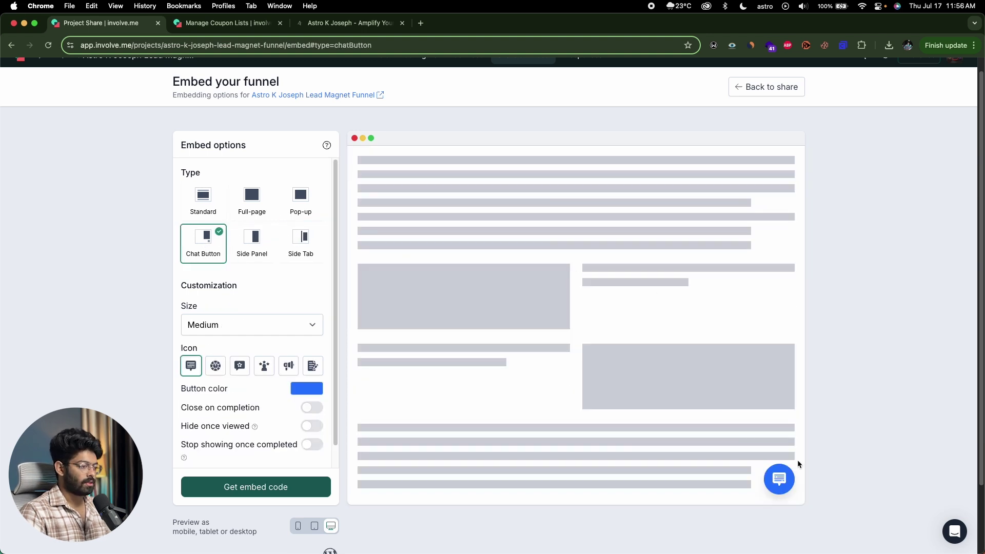
click(779, 479)
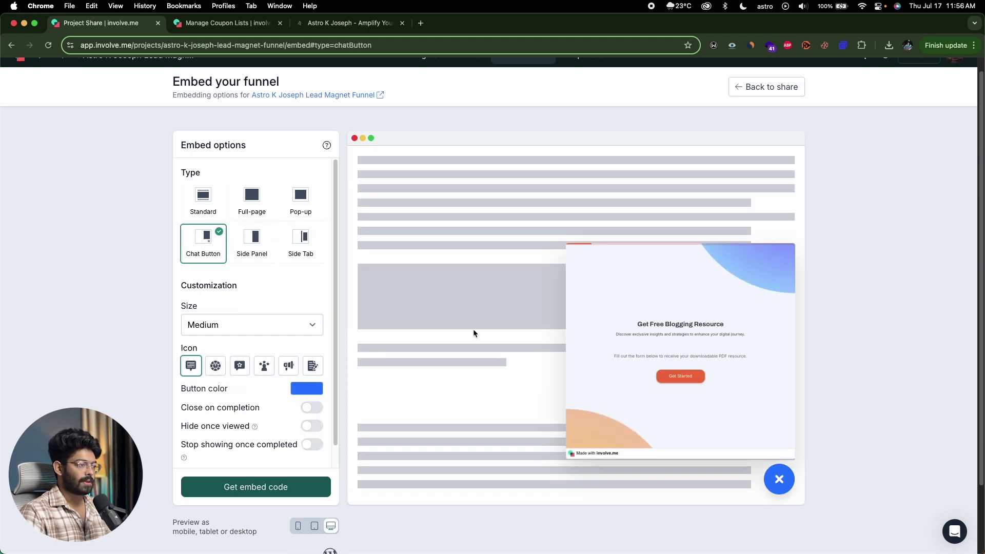
Load the short link ivlv.me/9h7gt in a new browser tab.
click(421, 23)
key(super+v)
key(Return)
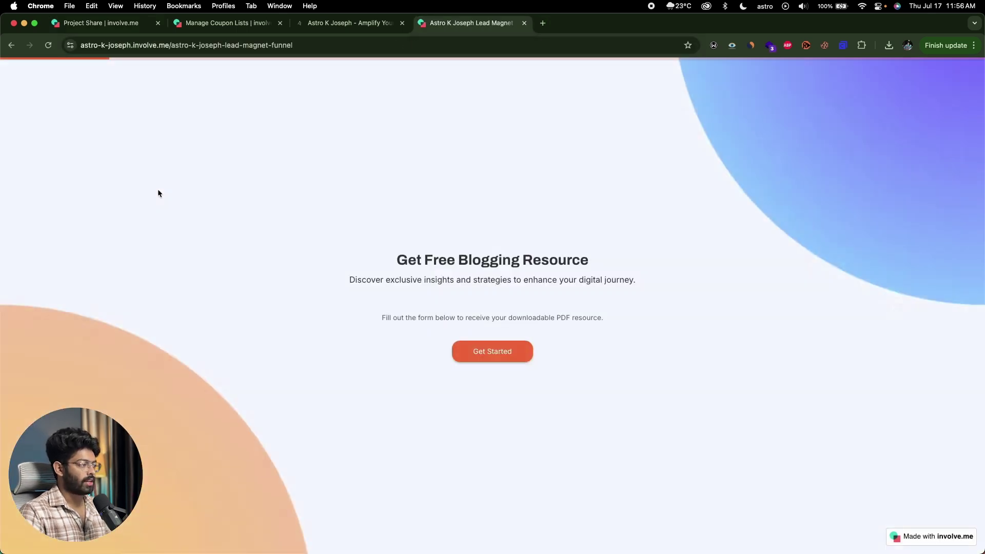
Start the live funnel and answer Increase traffic, a saved email address, and Tech industry.
click(491, 358)
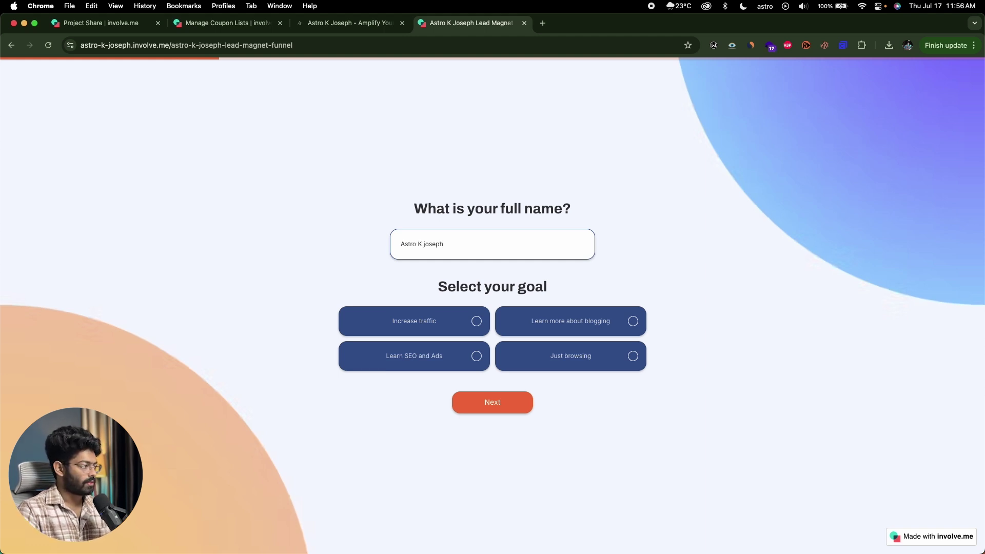
click(471, 322)
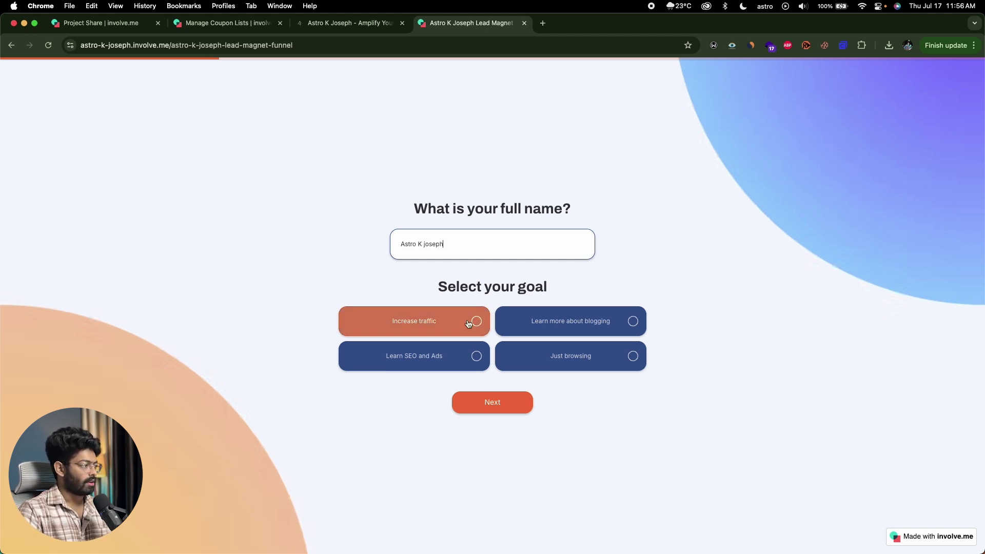
click(502, 405)
click(499, 308)
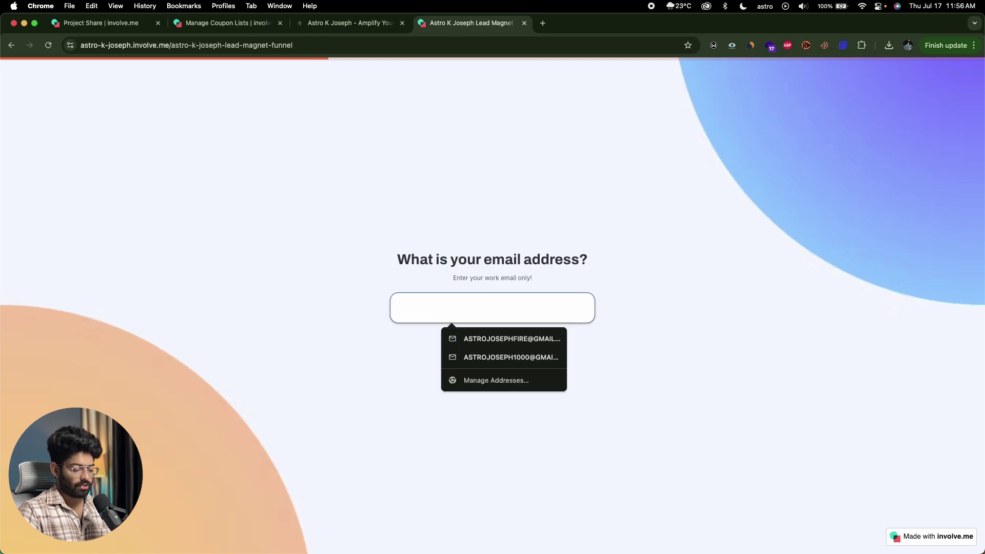
text(as)
click(482, 357)
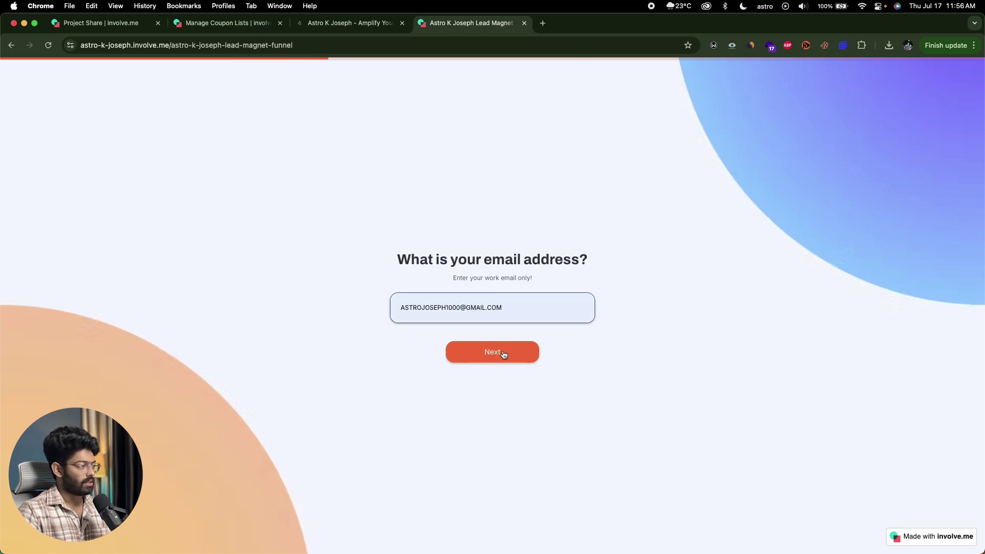
click(503, 354)
click(533, 298)
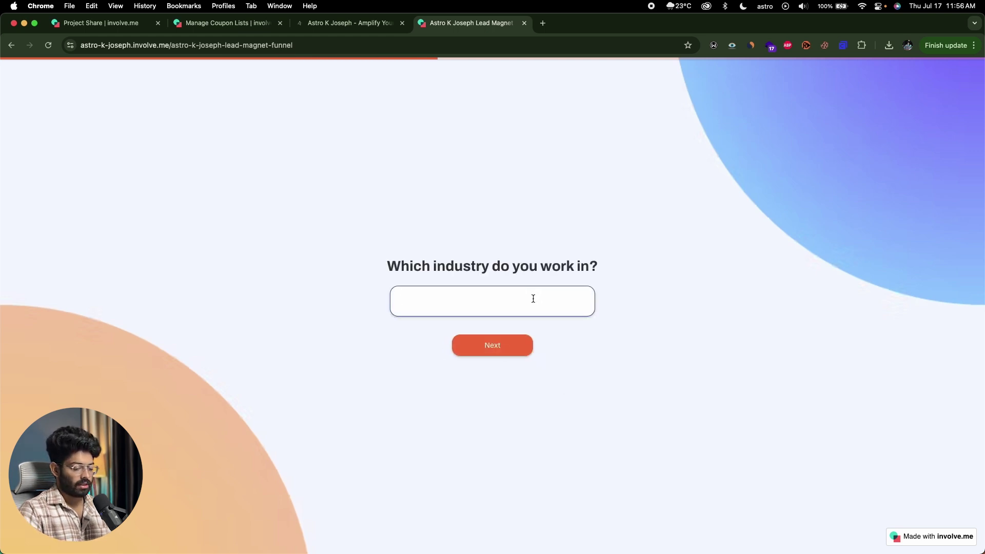
click(520, 345)
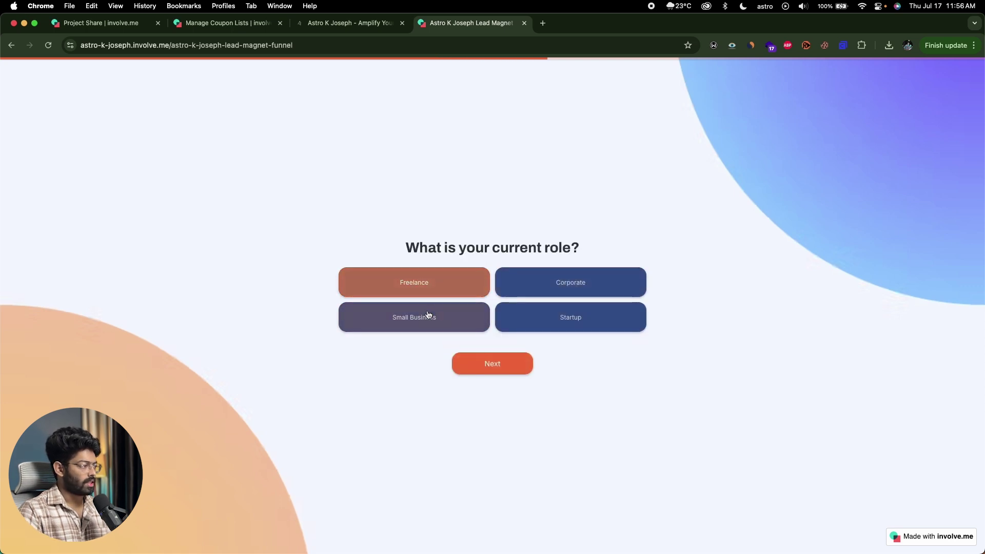
Answer Small Business role, Blogging and Digital Marketing topics, and a 4-star knowledge rating.
click(436, 316)
click(490, 364)
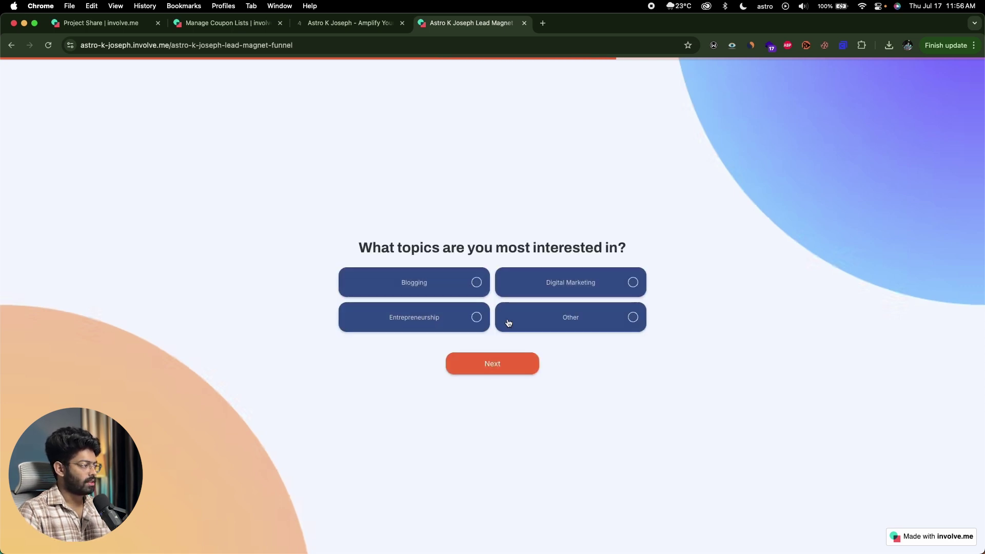
click(467, 286)
click(590, 284)
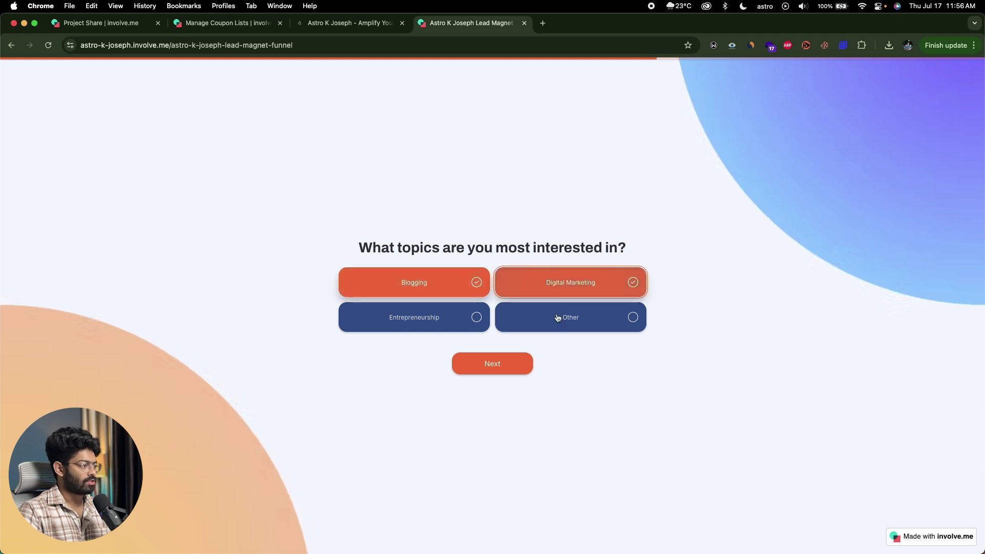
click(478, 365)
click(511, 311)
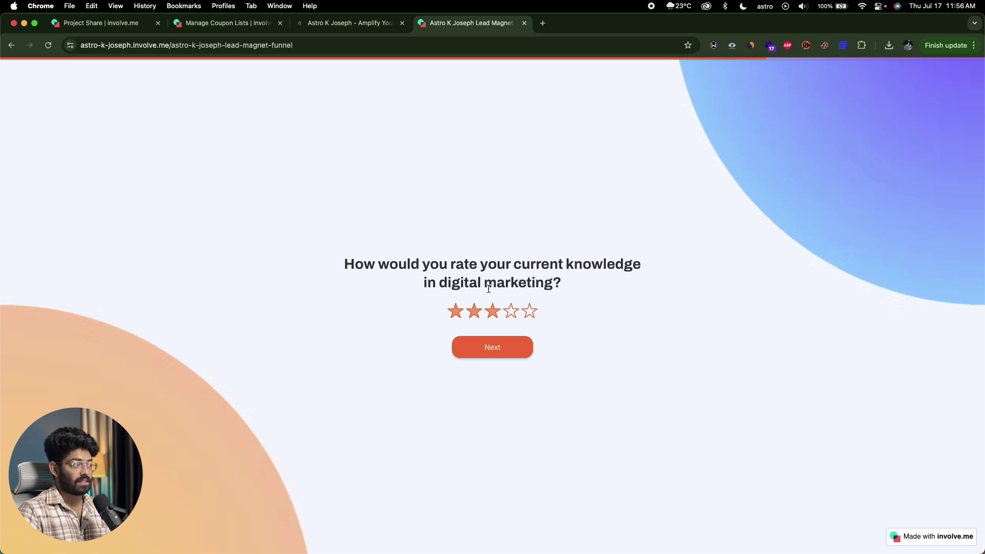
click(510, 310)
click(497, 346)
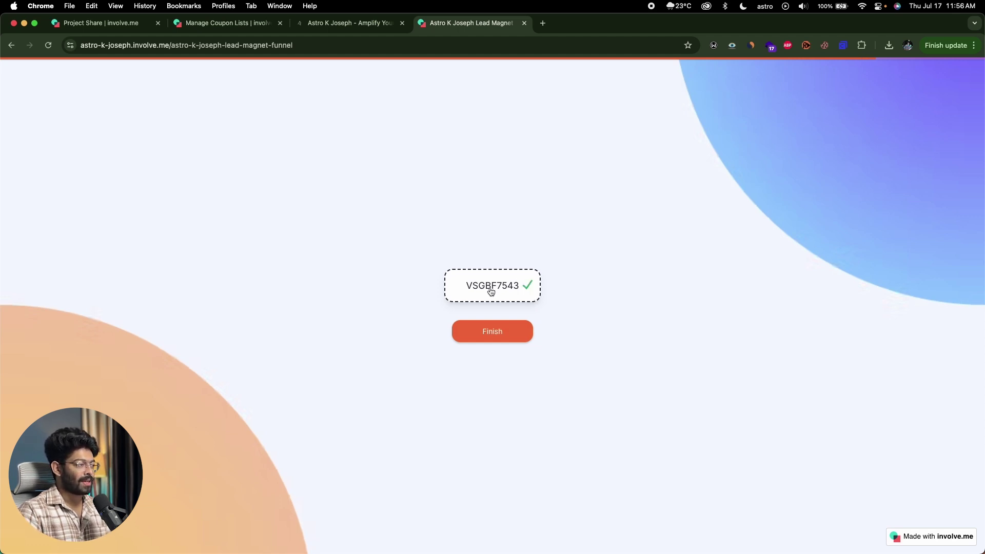
Finish the funnel, open Resource.pdf from the download button, and return to the share page.
click(491, 336)
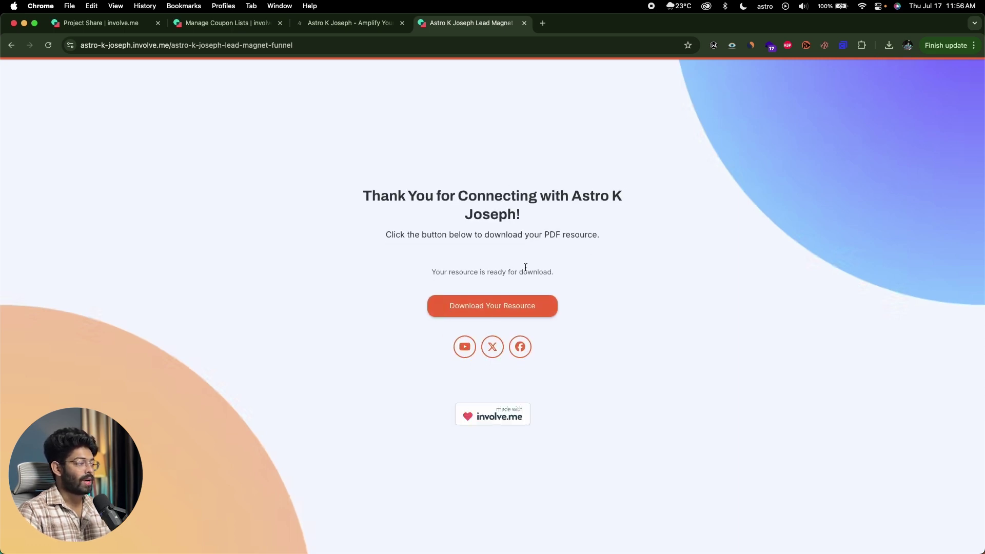
click(478, 315)
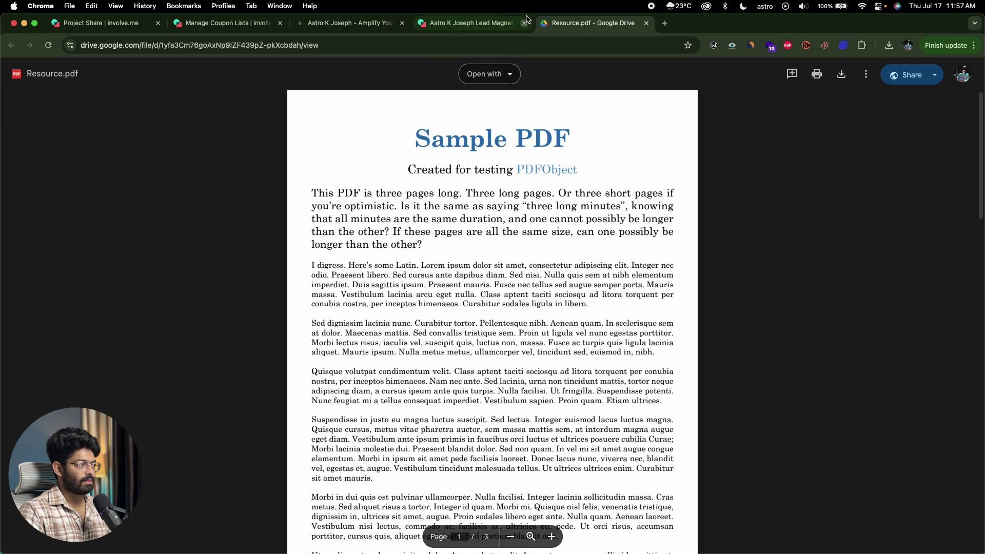
click(485, 23)
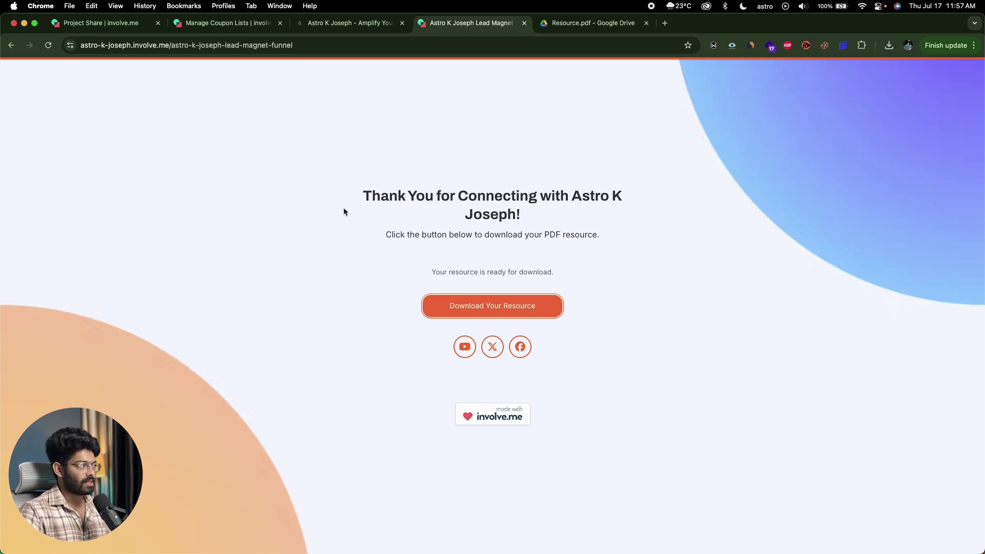
key(super+1)
Review the Response Summary, Detailed Metrics, and the 11:56 submission's answers in Responses.
mouse_move(582, 74)
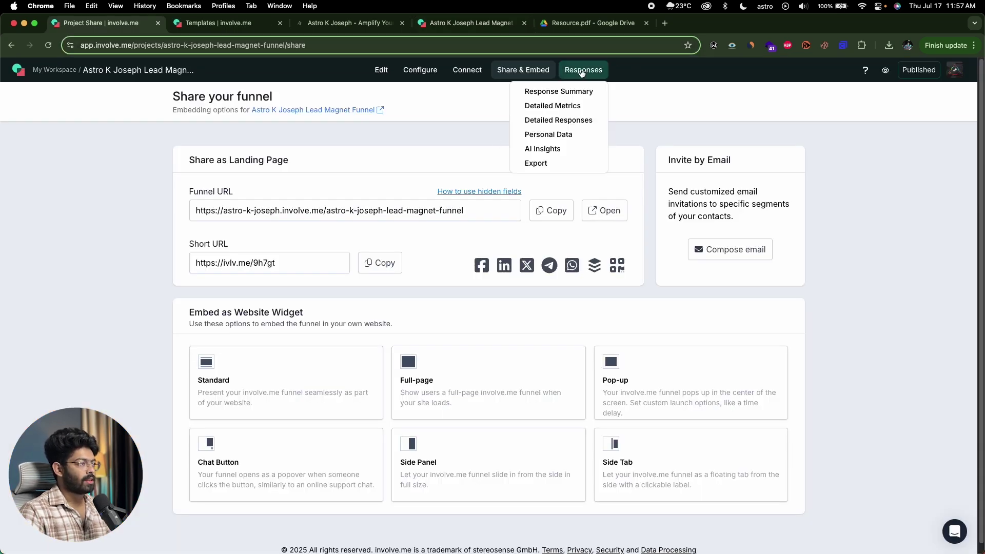
click(558, 92)
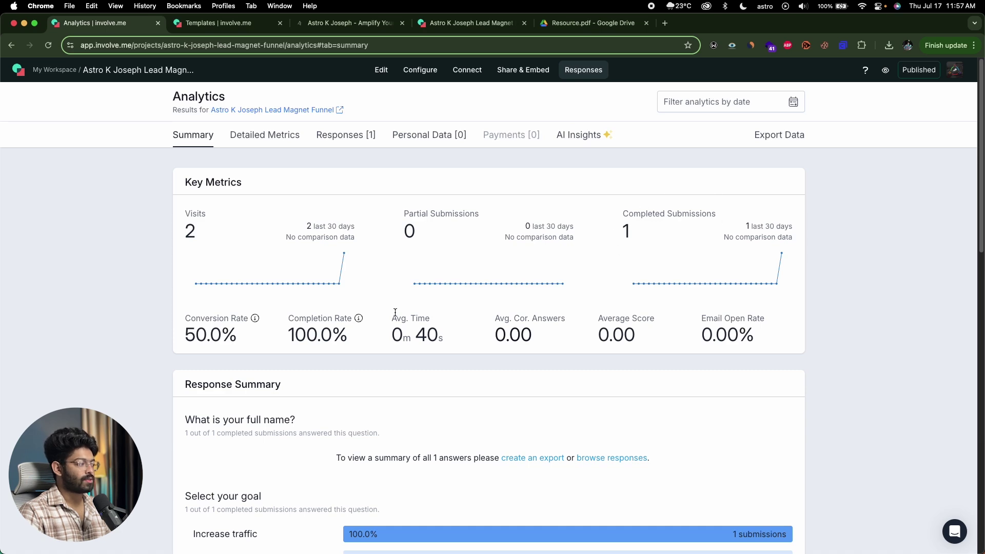
scroll(395, 312, down, 15)
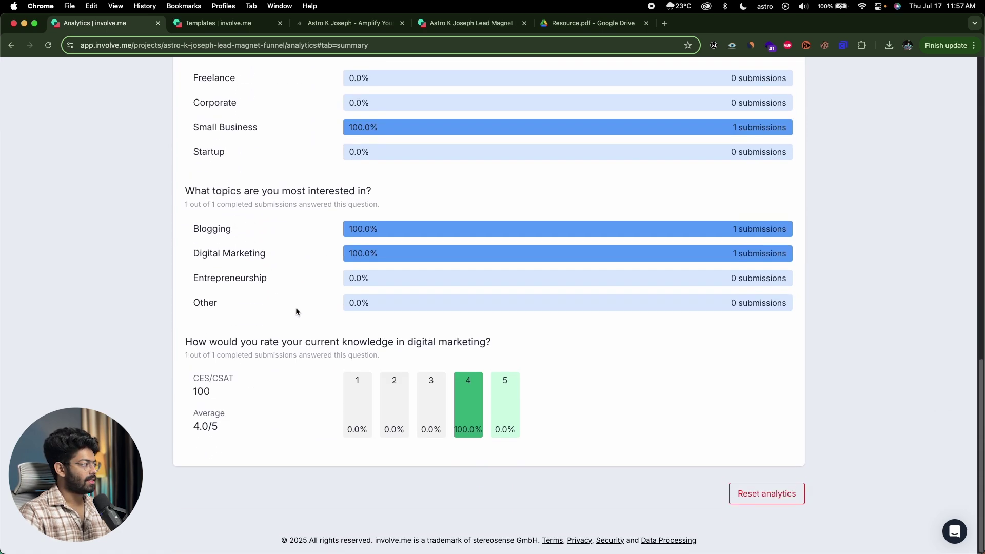
scroll(295, 312, up, 15)
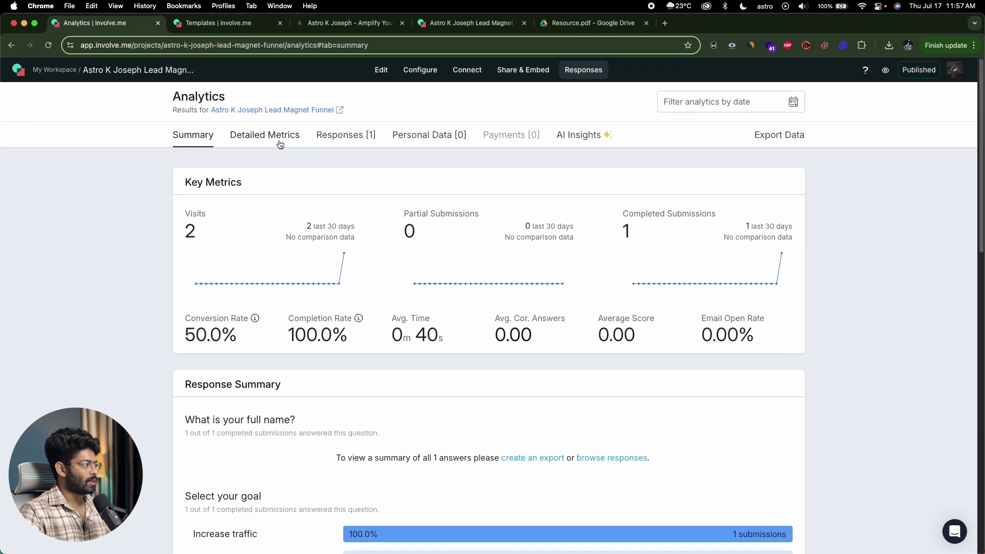
click(281, 137)
click(344, 138)
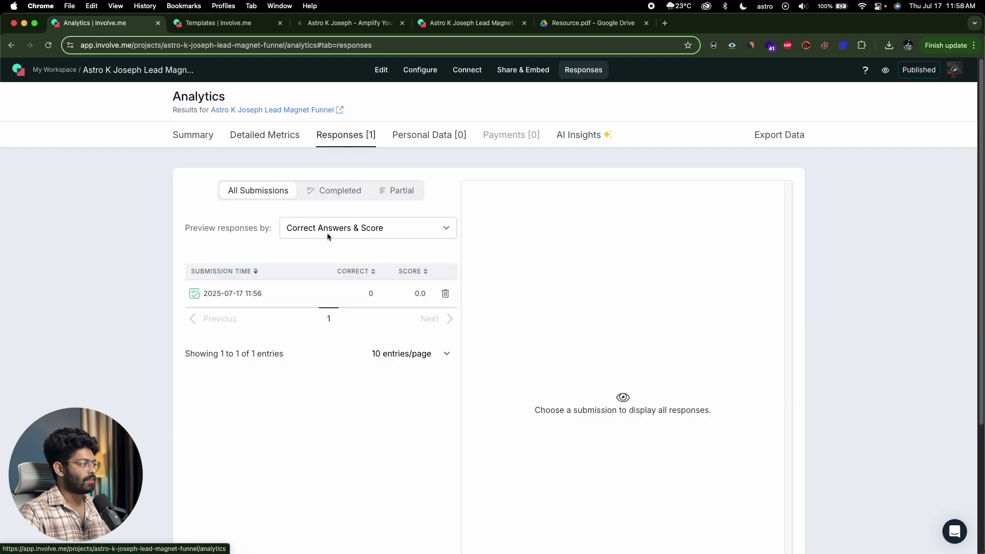
click(258, 294)
scroll(571, 272, down, 15)
scroll(570, 272, up, 15)
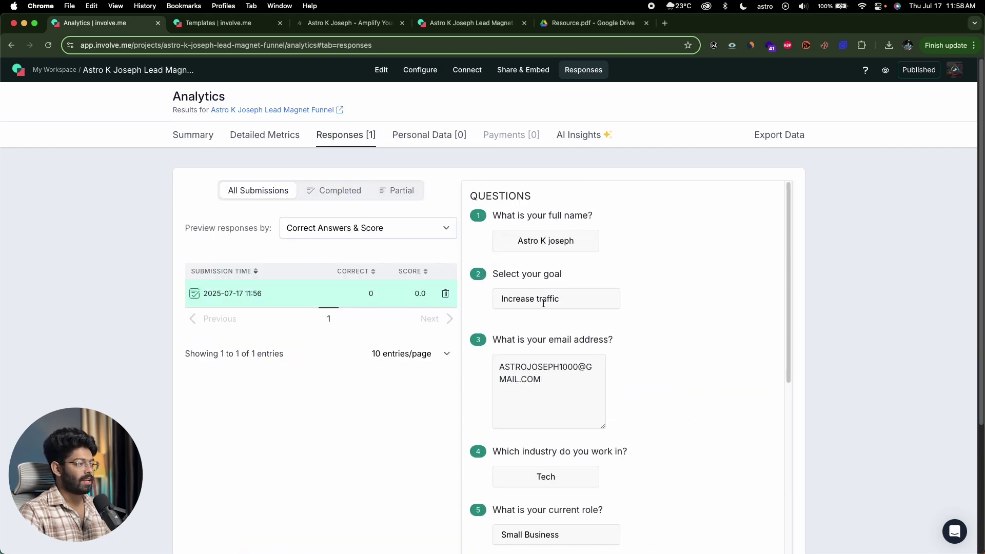
scroll(544, 303, down, 10)
Check the live funnel tab, then go to the Connect integrations page.
click(469, 23)
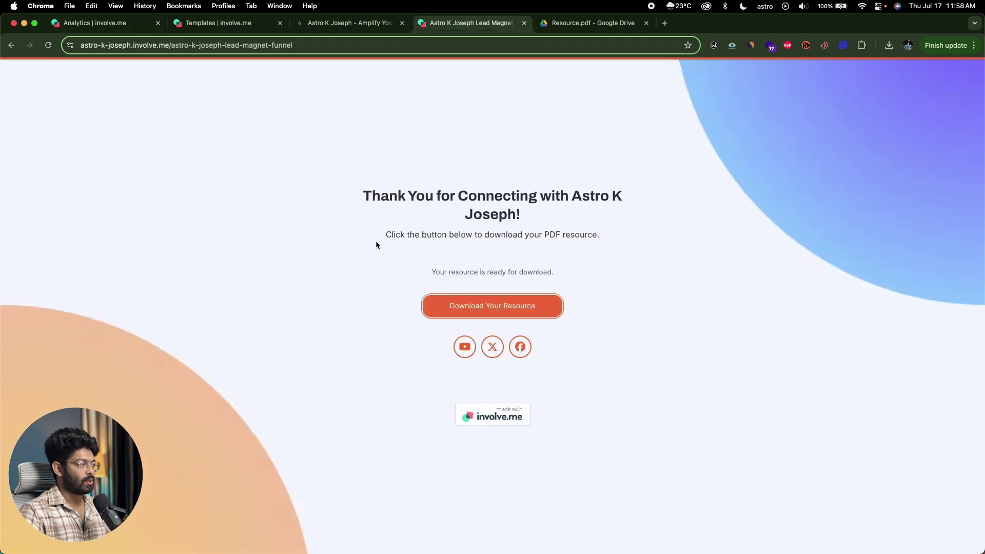
click(98, 22)
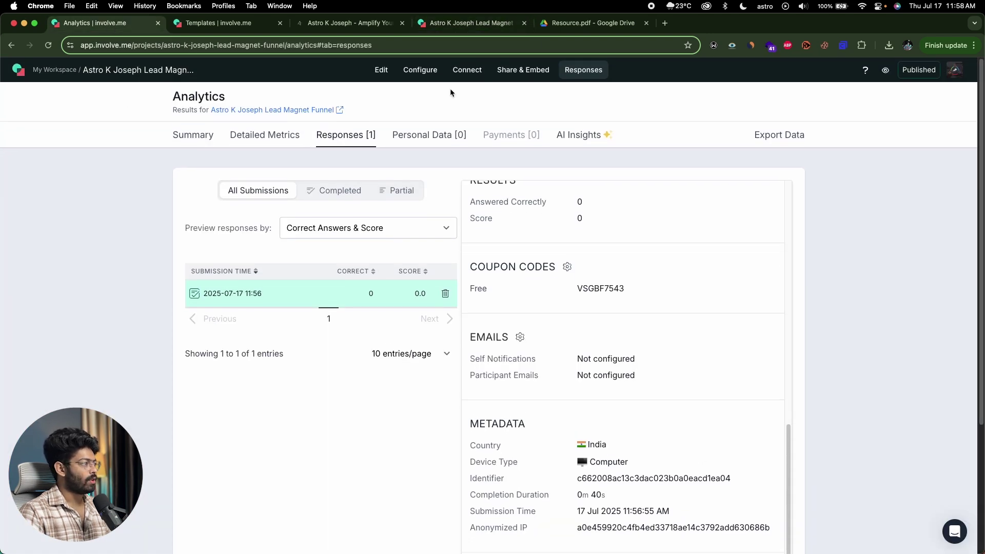
click(467, 76)
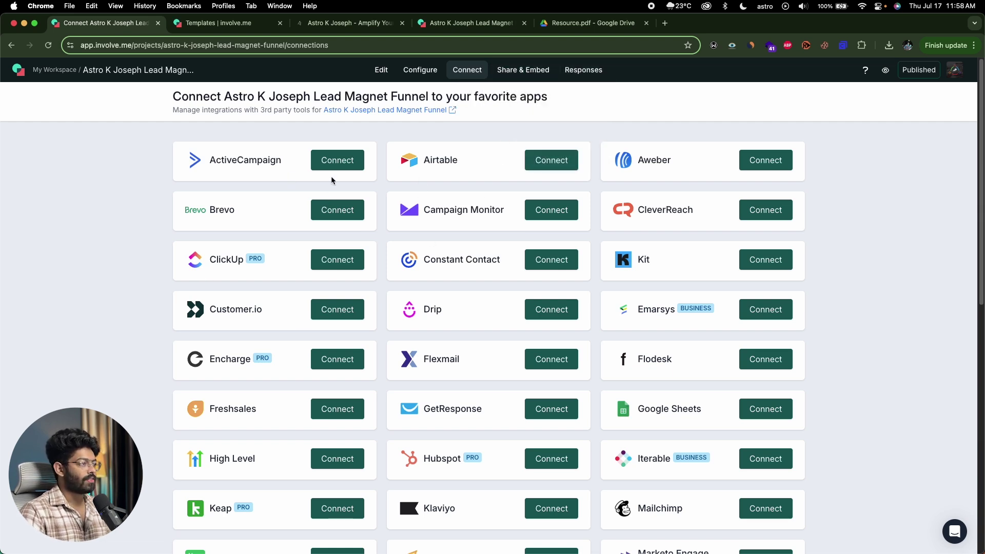
Browse the integrations from ActiveCampaign to Zoho CRM, then return to the Funnels dashboard.
scroll(447, 322, down, 3)
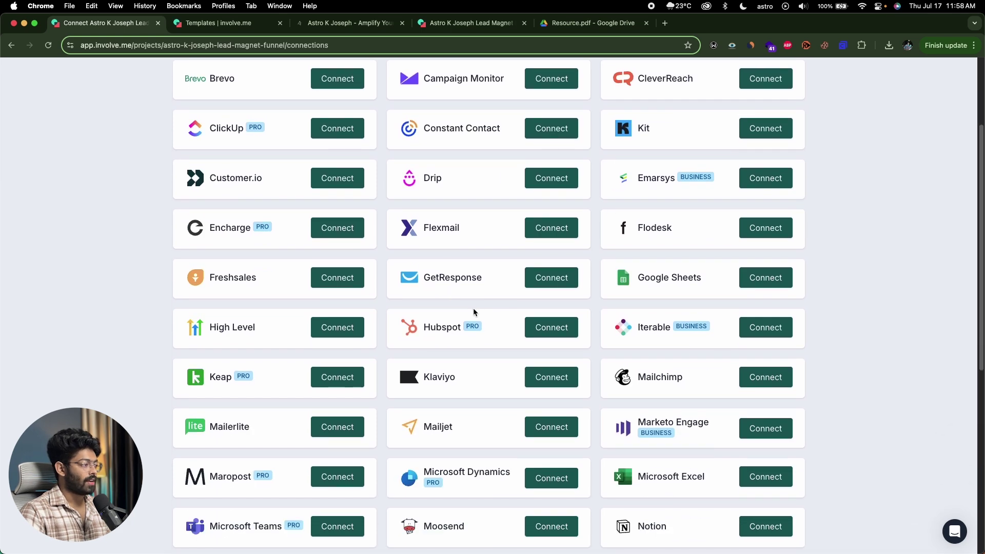
scroll(439, 334, down, 5)
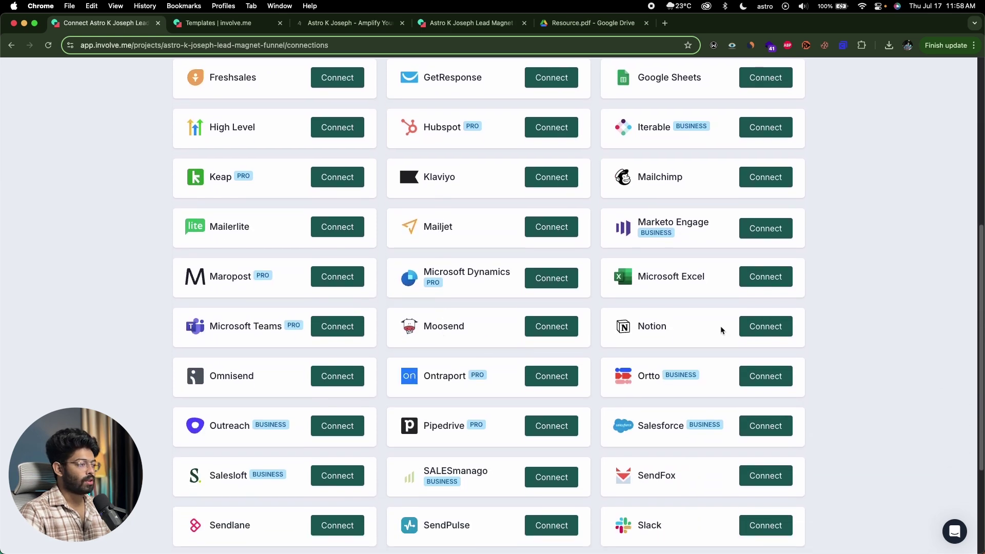
scroll(448, 417, down, 5)
scroll(448, 417, up, 12)
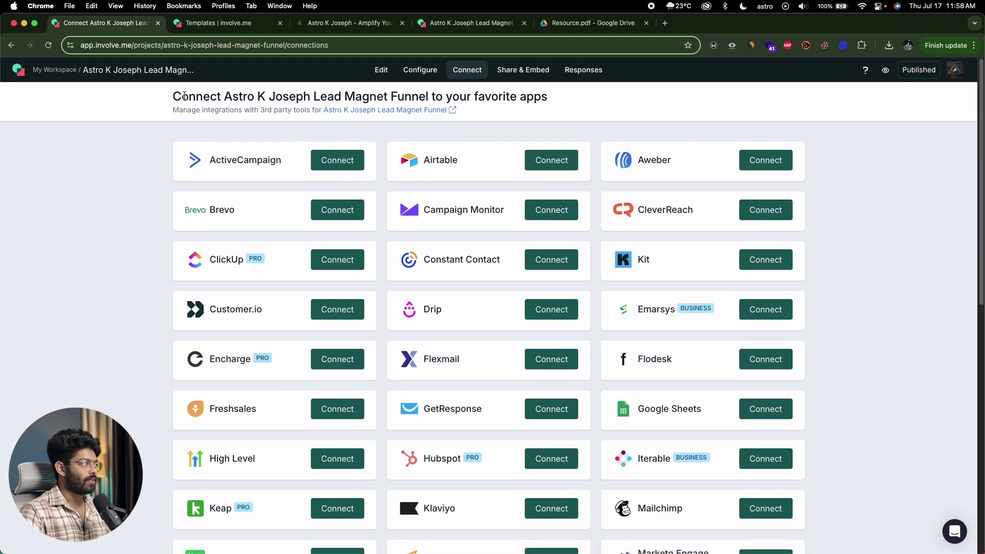
scroll(442, 324, down, 5)
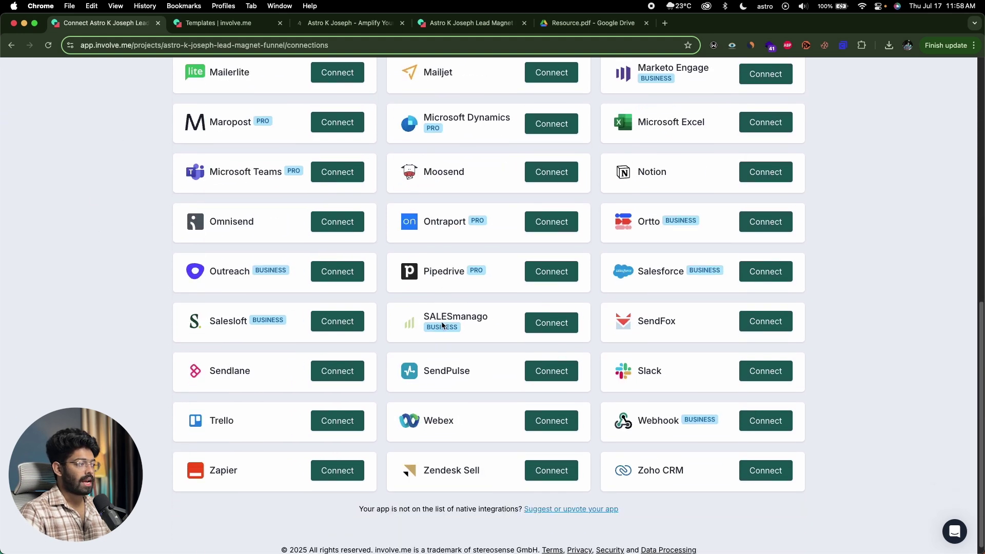
scroll(441, 321, up, 10)
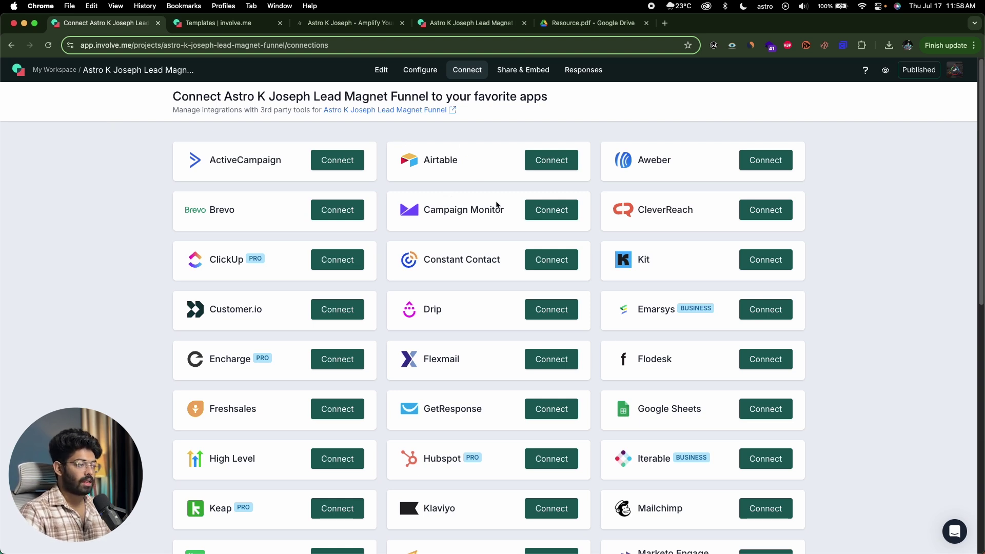
scroll(617, 339, down, 5)
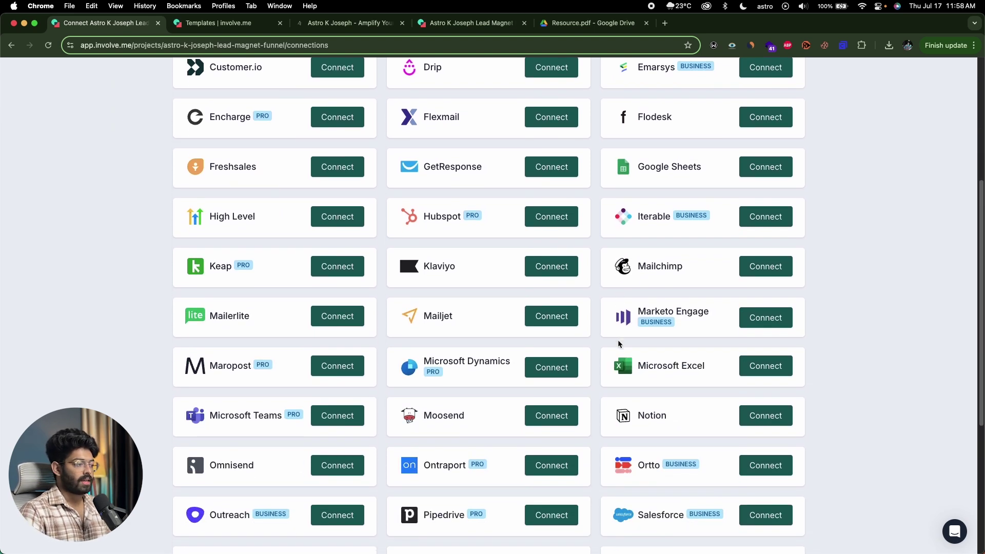
scroll(646, 275, up, 5)
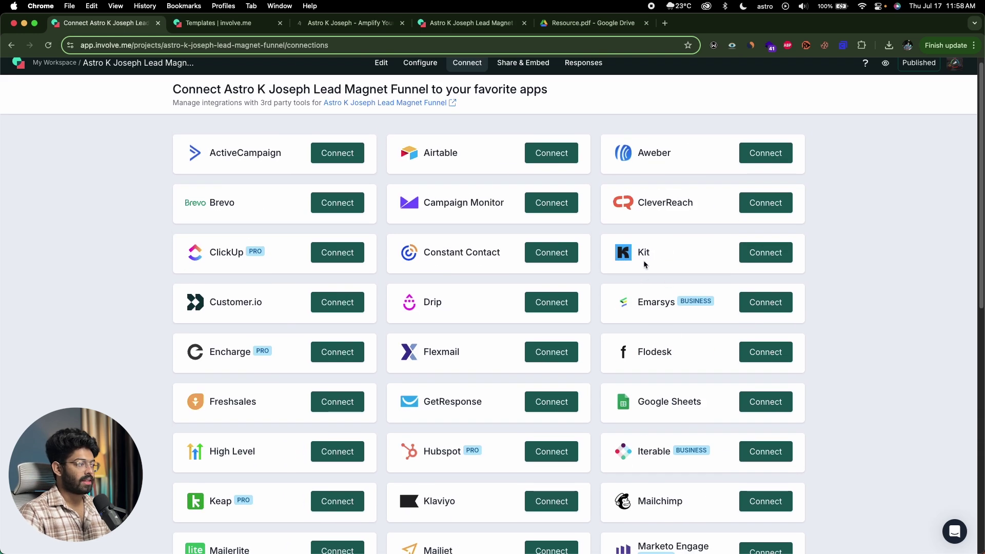
click(15, 68)
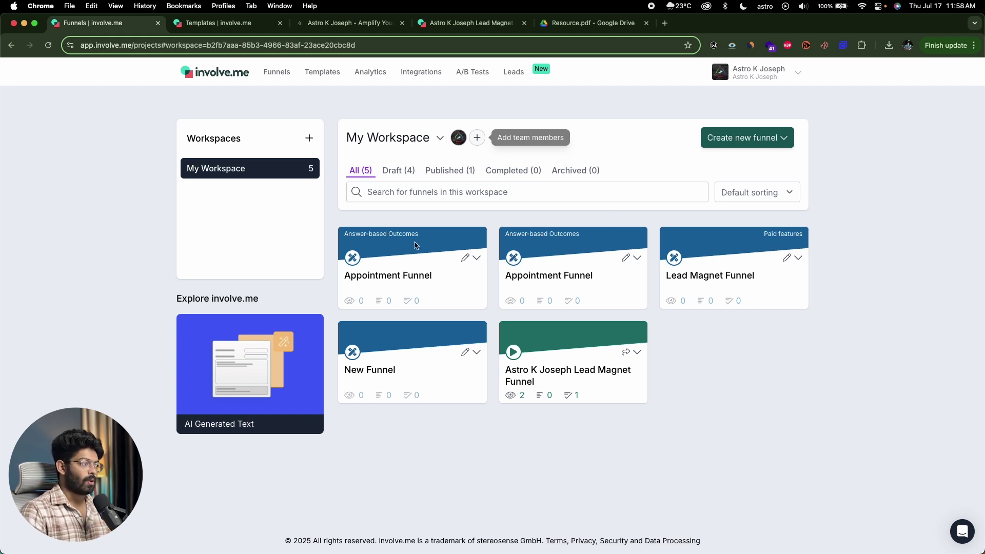
click(747, 137)
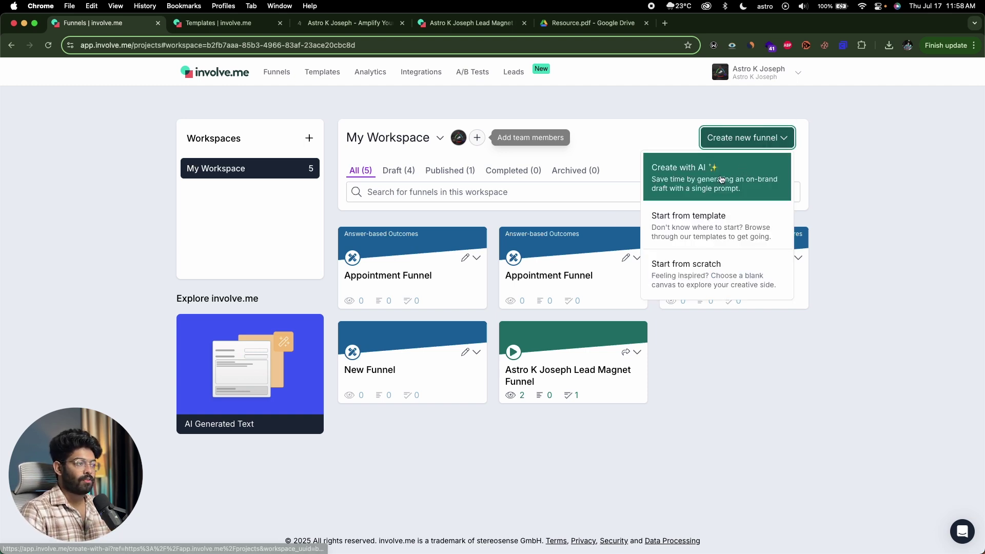
click(720, 178)
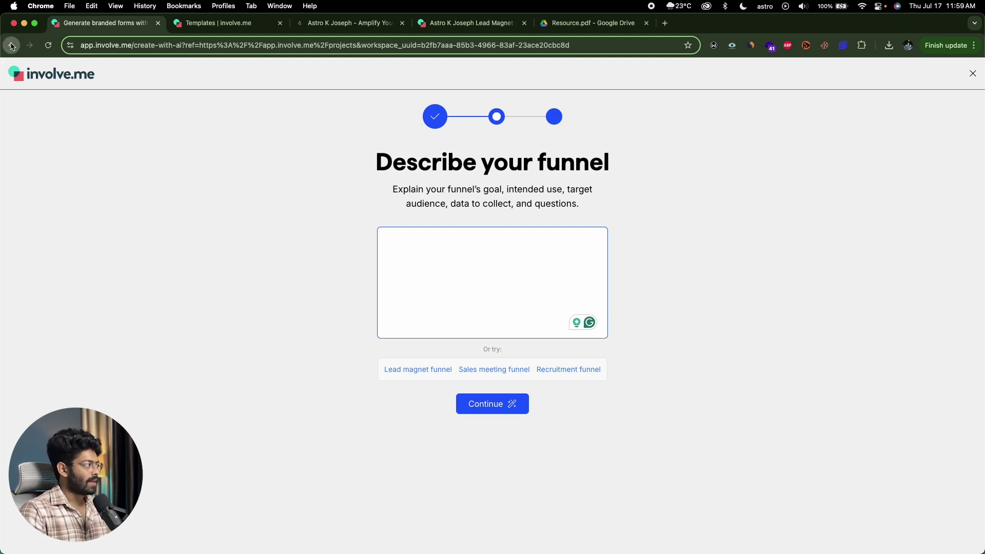
click(11, 45)
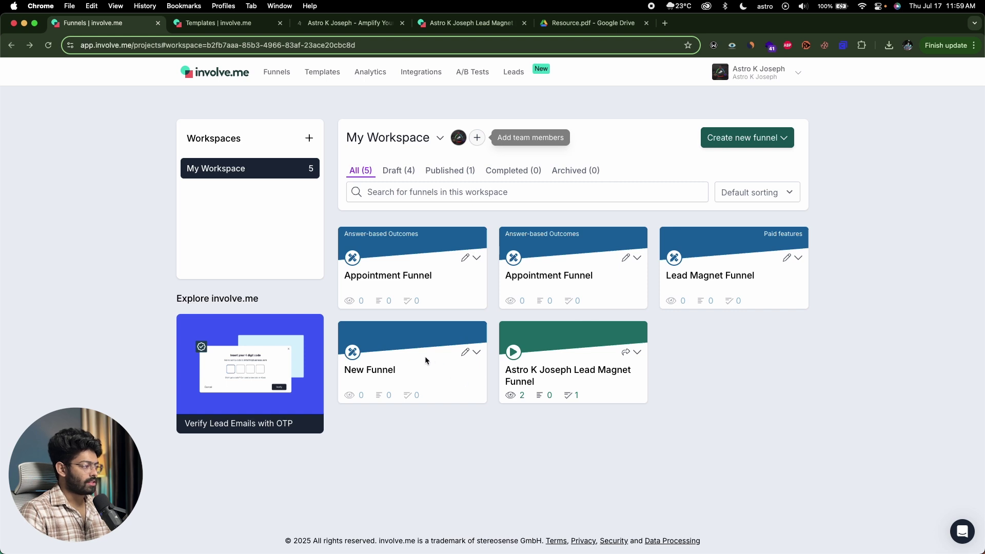
click(477, 351)
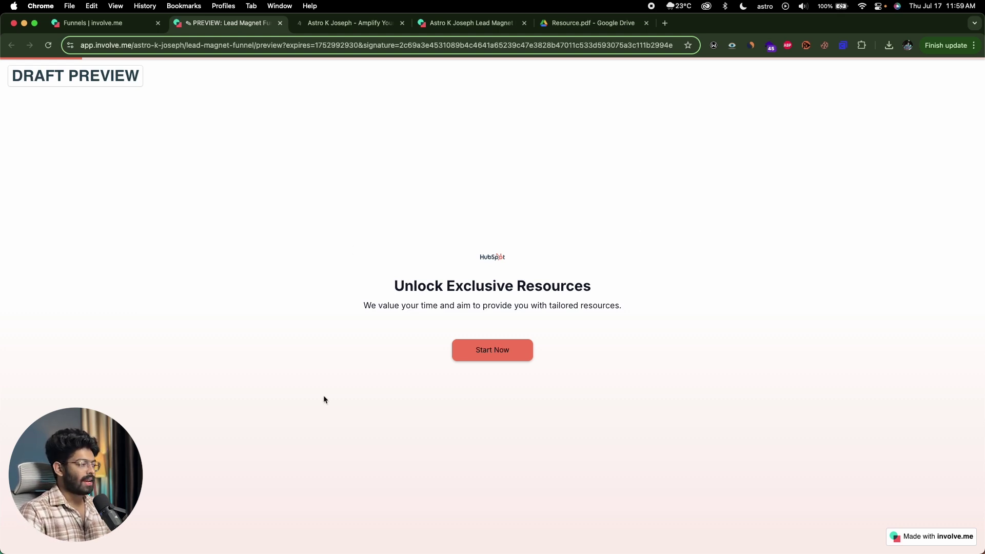
Preview Lead Magnet Funnel with Healthcare, about 10 years' experience, skipping mobile, then return to Funnels.
click(495, 349)
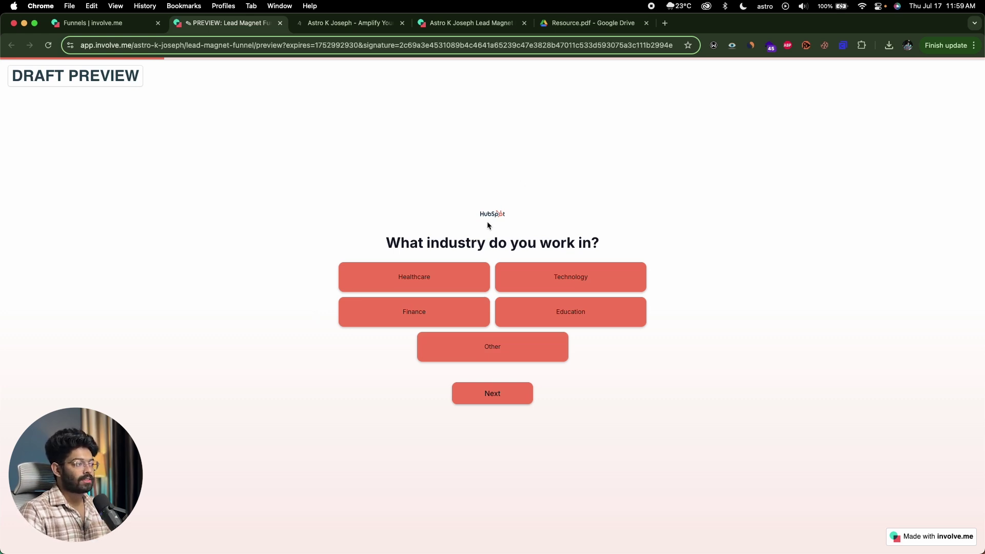
click(434, 282)
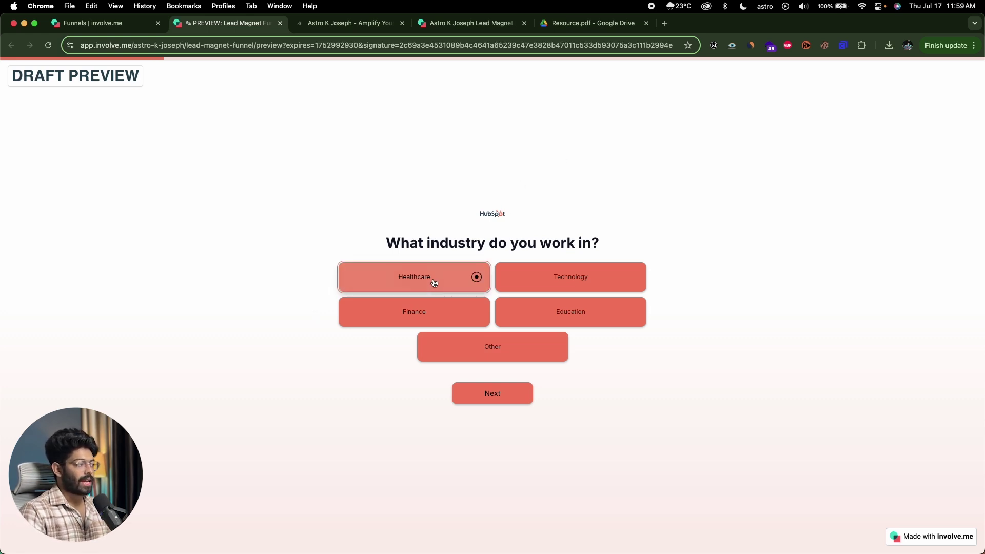
click(498, 390)
drag(393, 337, 454, 339)
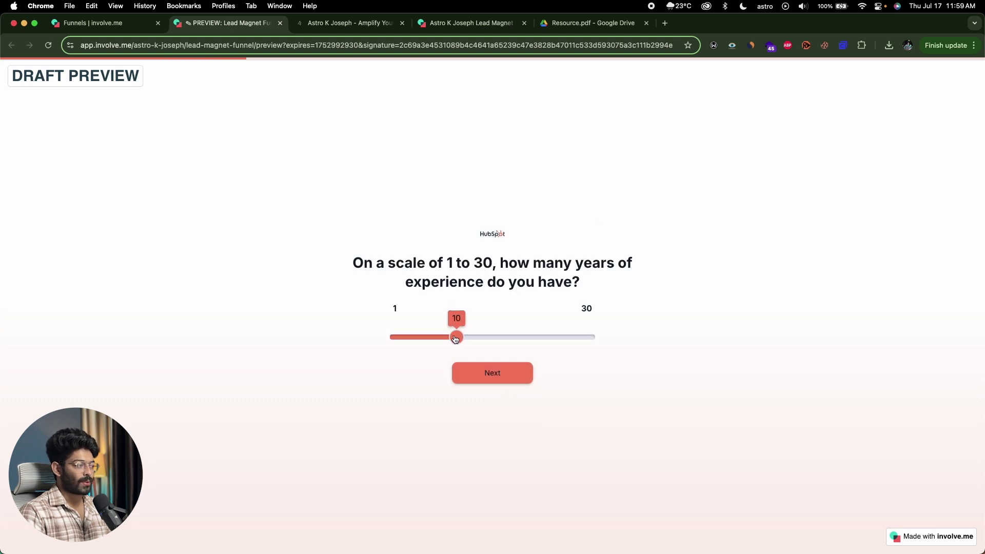
click(470, 374)
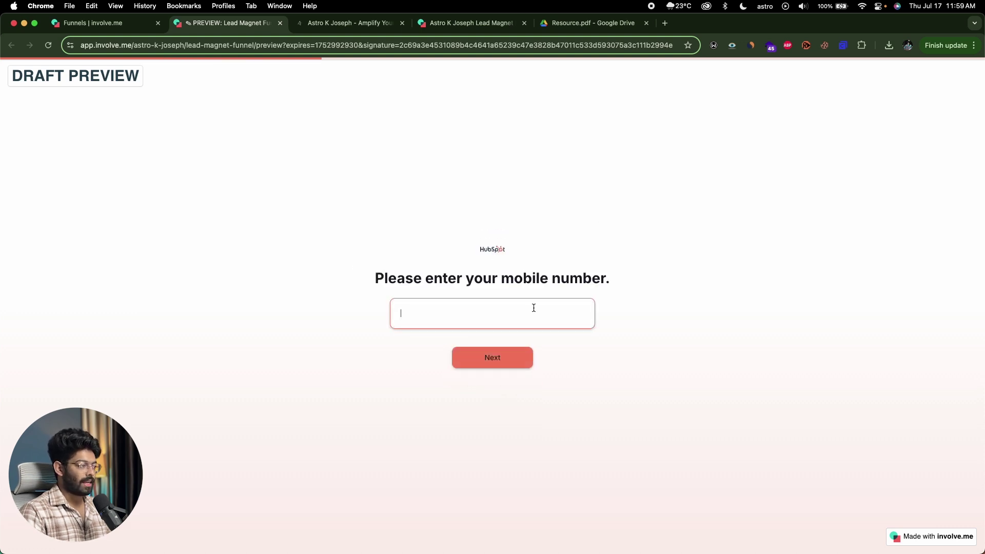
click(496, 357)
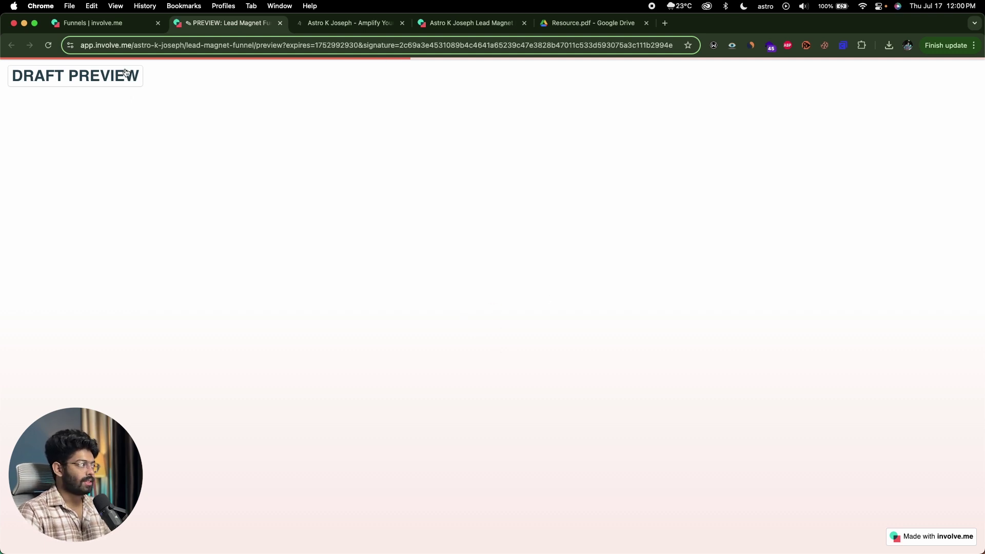
click(98, 23)
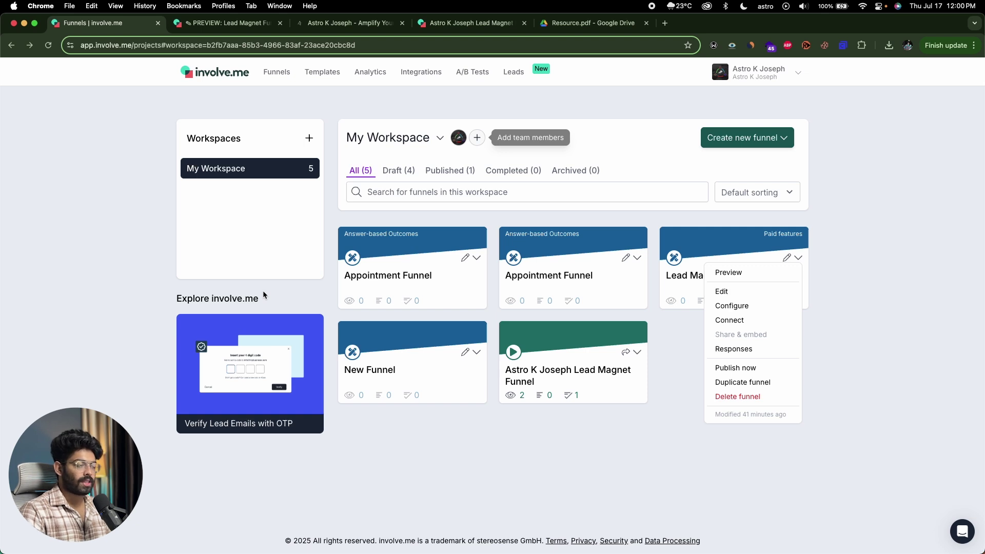
Start a new funnel from a template and expand the Funnel Type category in the gallery.
click(769, 138)
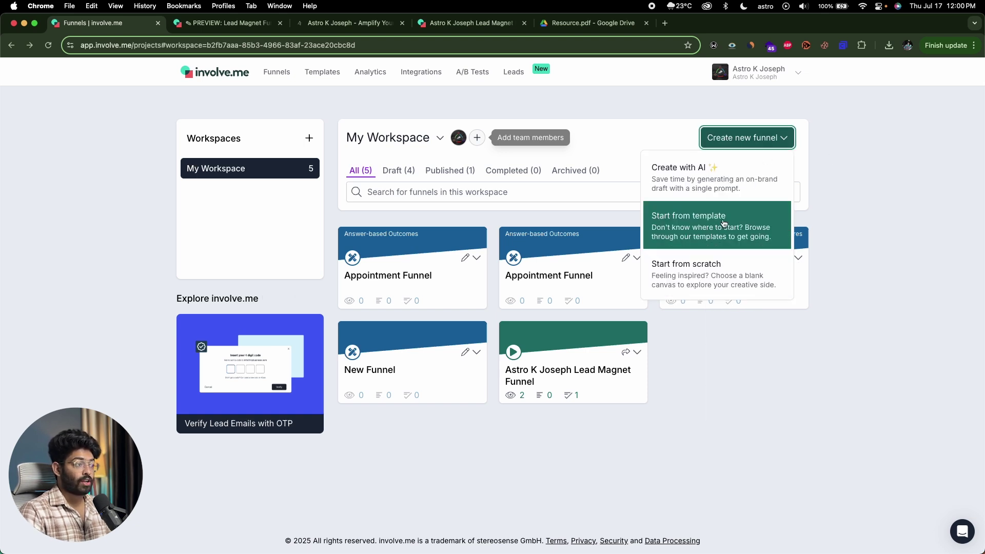
click(696, 222)
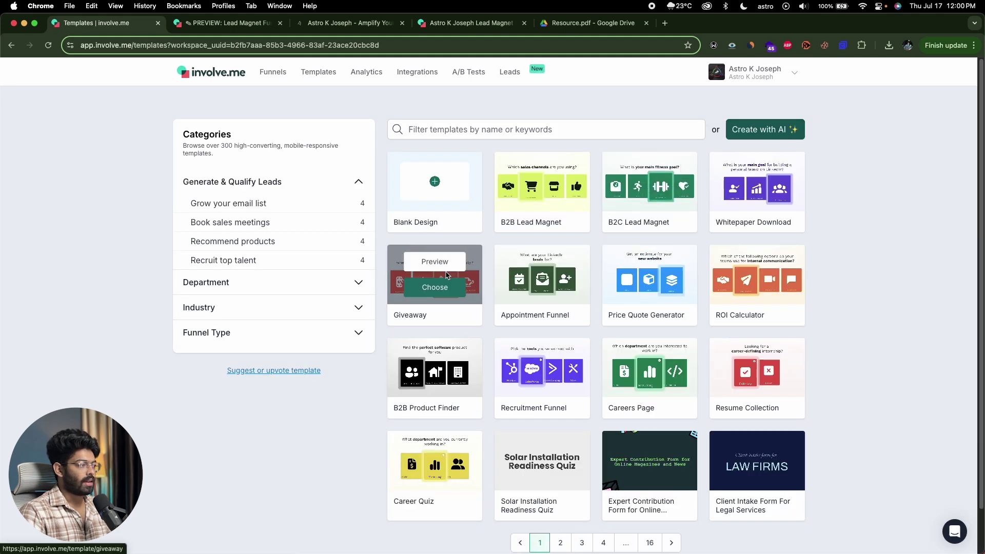
scroll(436, 292, down, 2)
scroll(601, 321, up, 2)
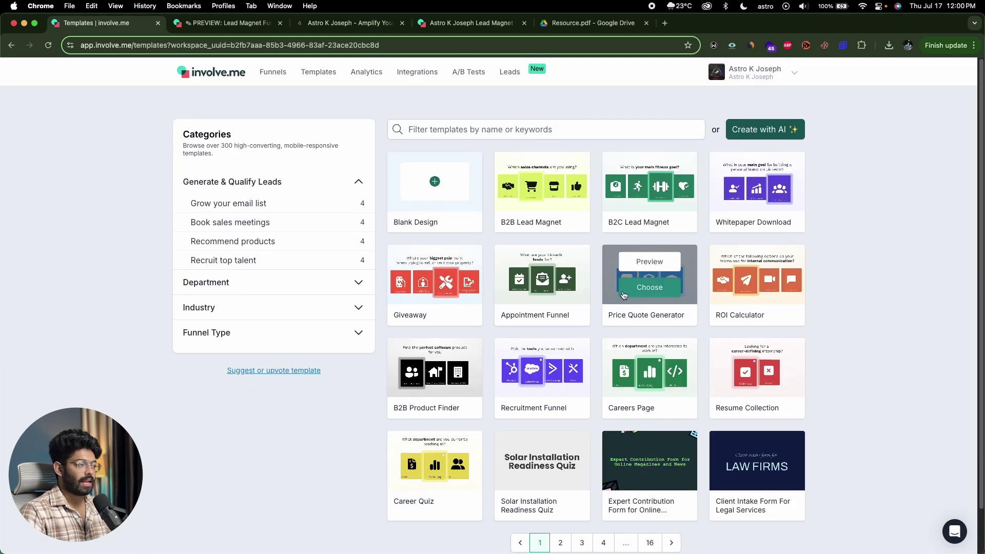
click(207, 333)
scroll(542, 410, down, 2)
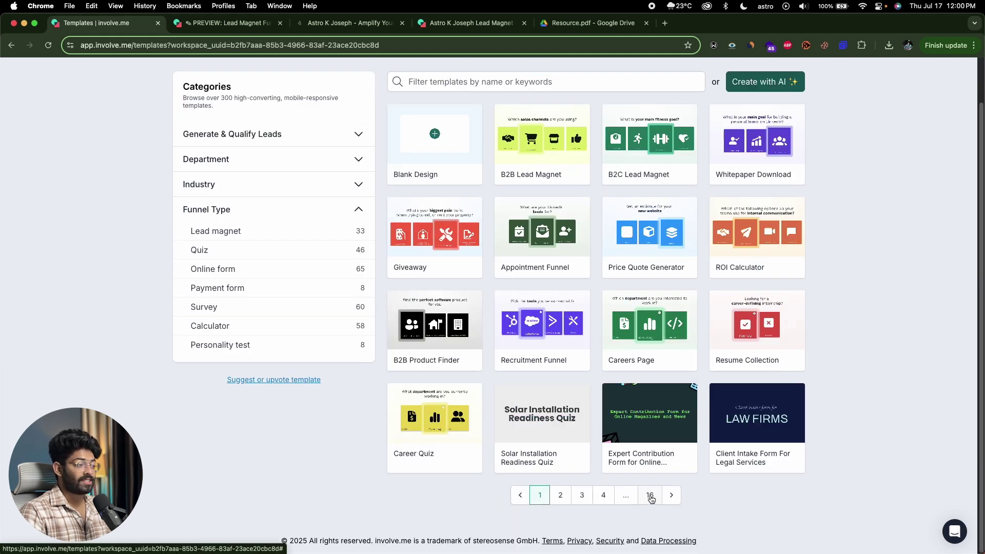
scroll(577, 415, up, 2)
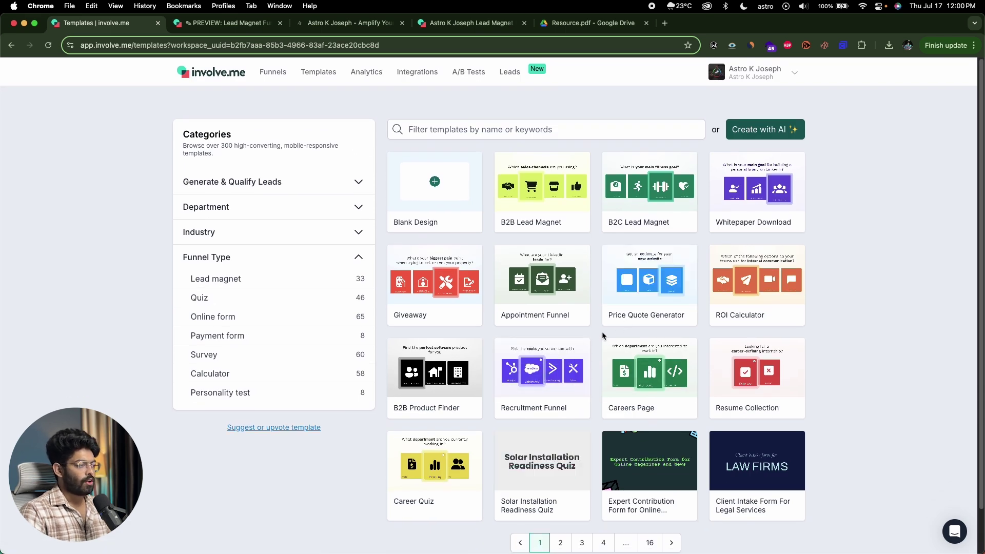
Preview the Price Quote Generator template, answering MIDDLE, 3-10 PAGES and a Career section.
click(649, 262)
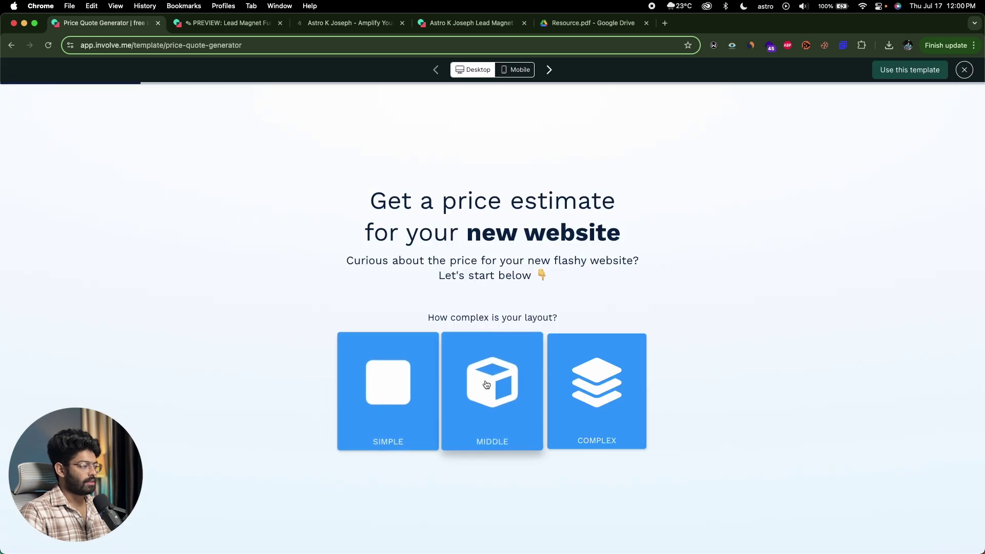
click(486, 380)
click(496, 339)
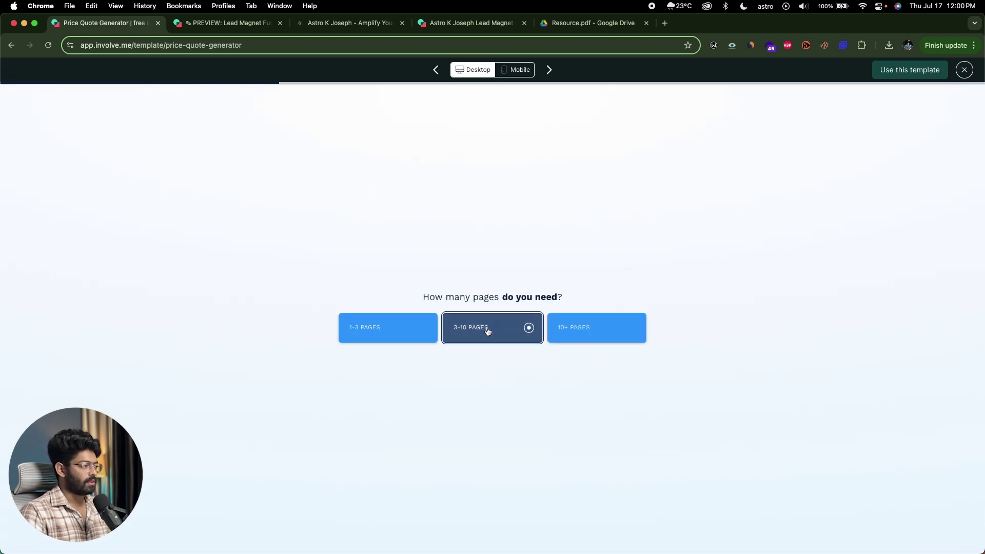
click(376, 309)
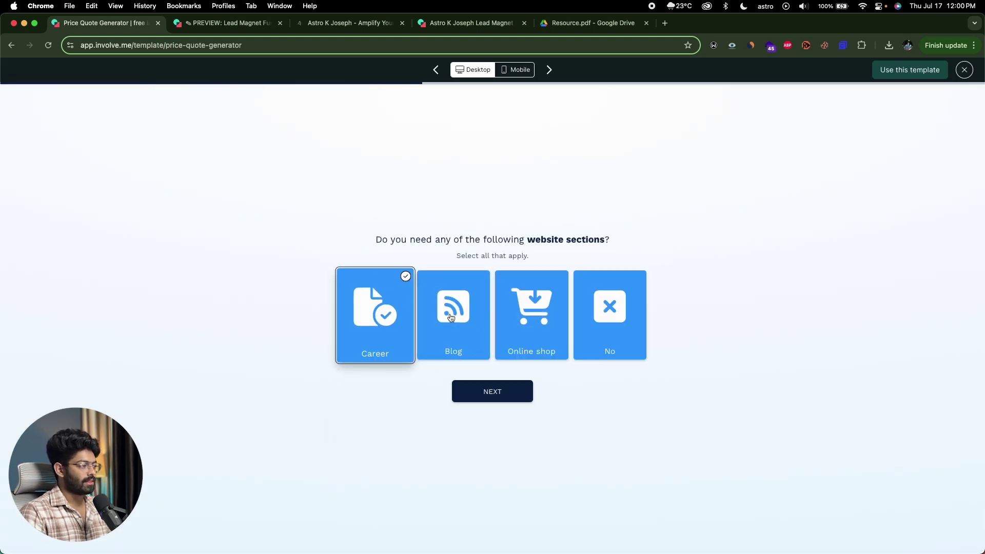
click(494, 389)
Choose Hotjar, submit the quote answers, and return to the funnels dashboard.
click(502, 257)
click(484, 468)
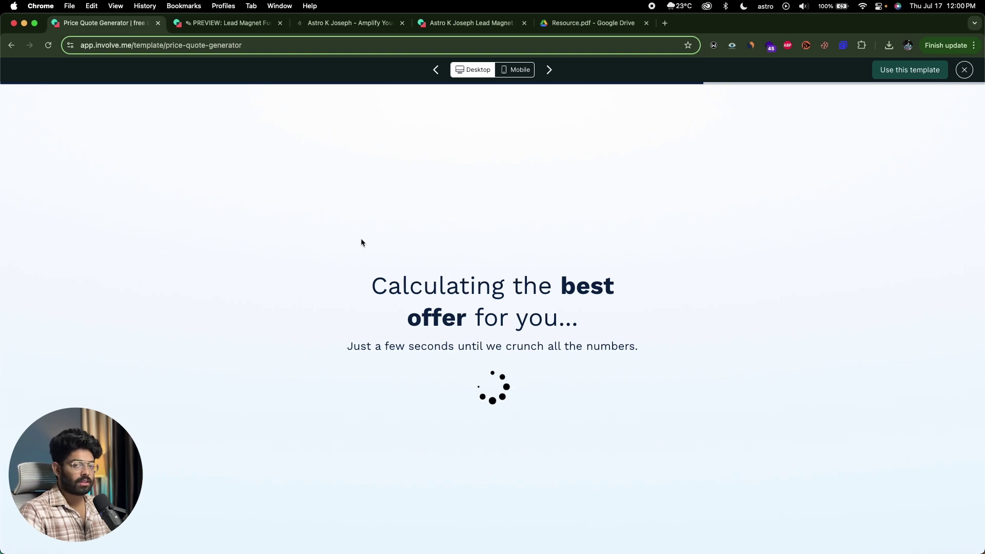
click(10, 45)
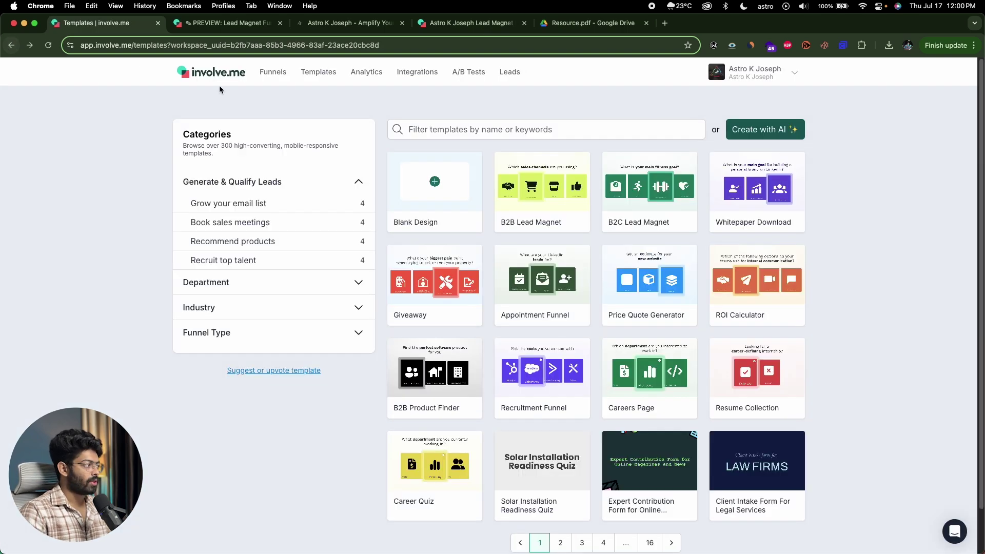
click(215, 77)
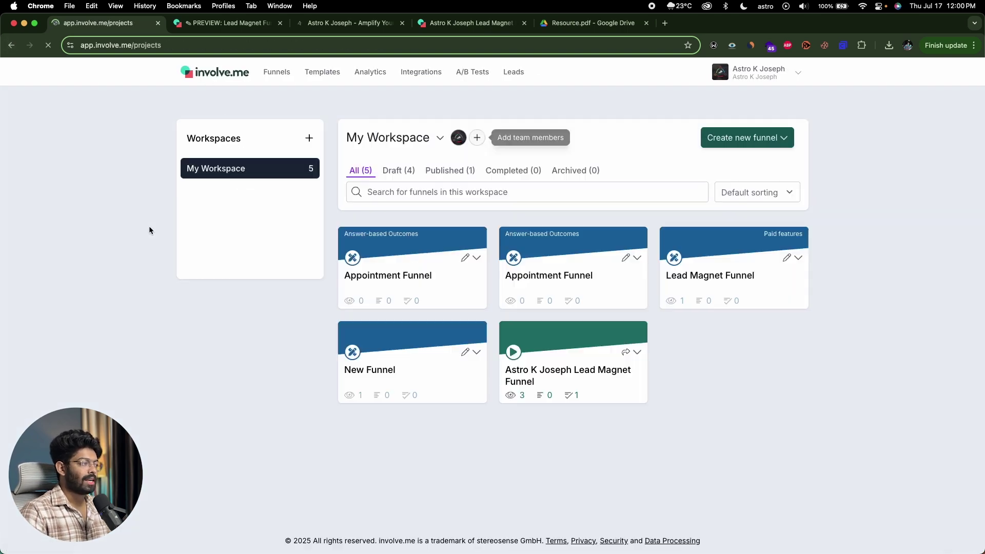